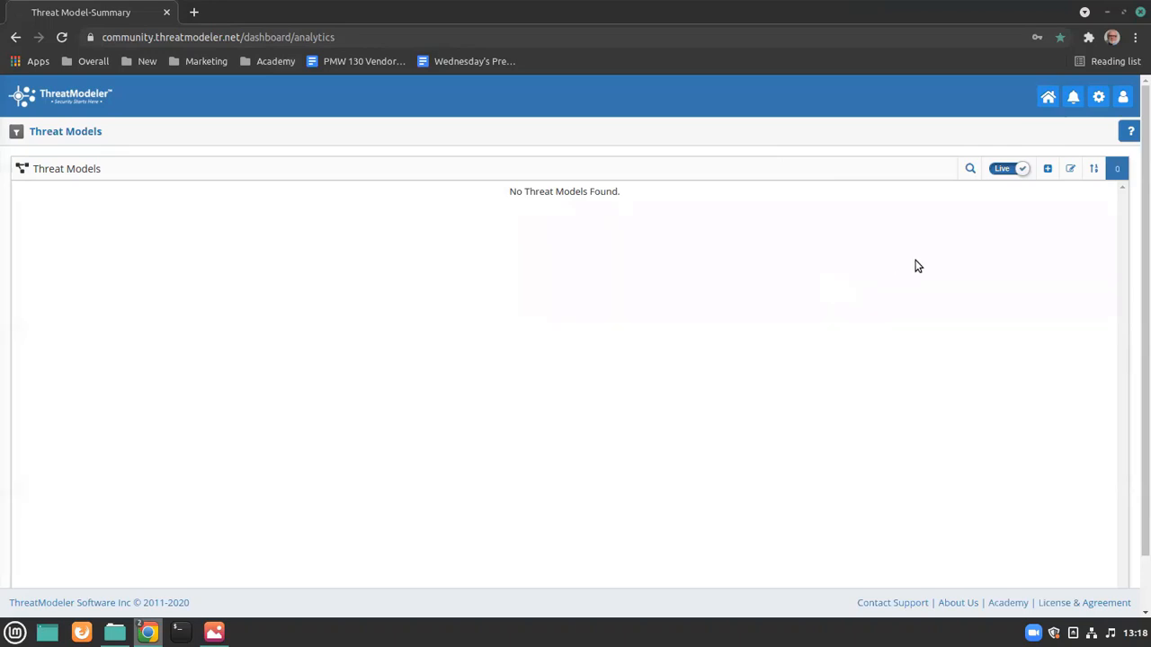
- Start a new threat model named Community Example with version 1
click(1048, 169)
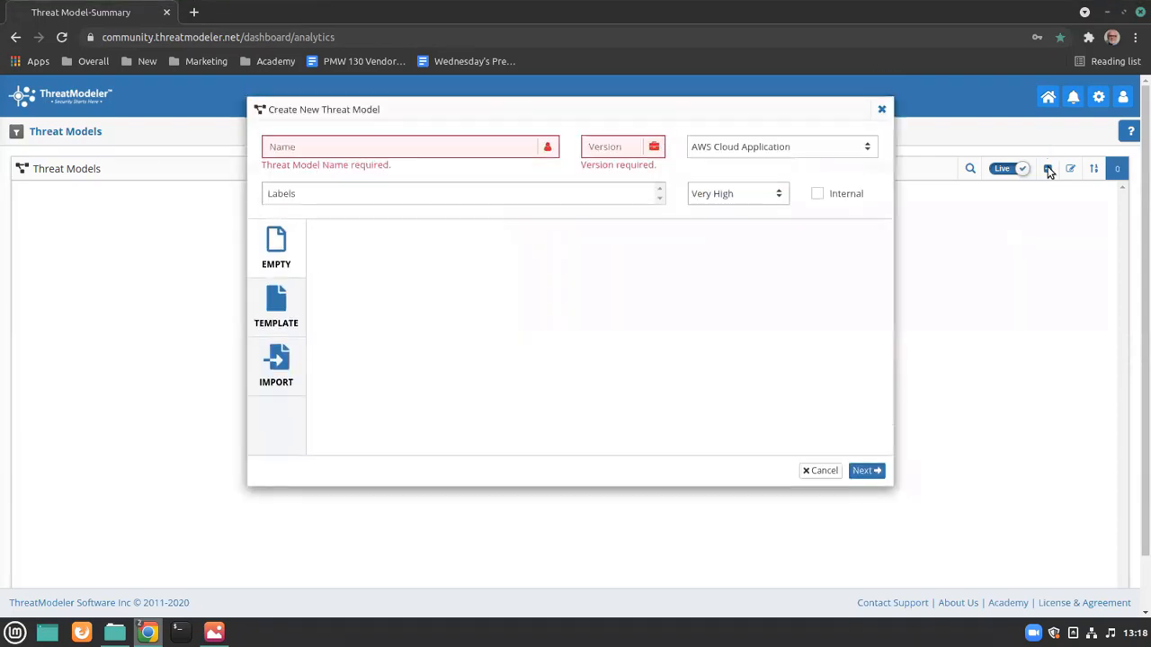
click(367, 147)
click(413, 237)
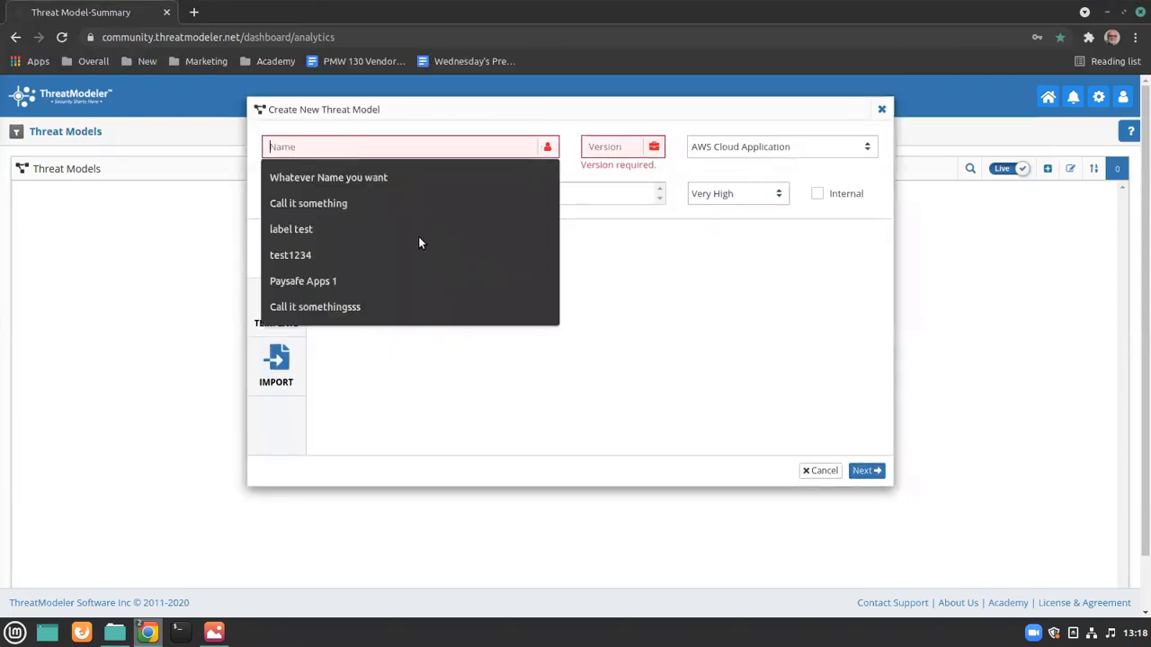
click(621, 211)
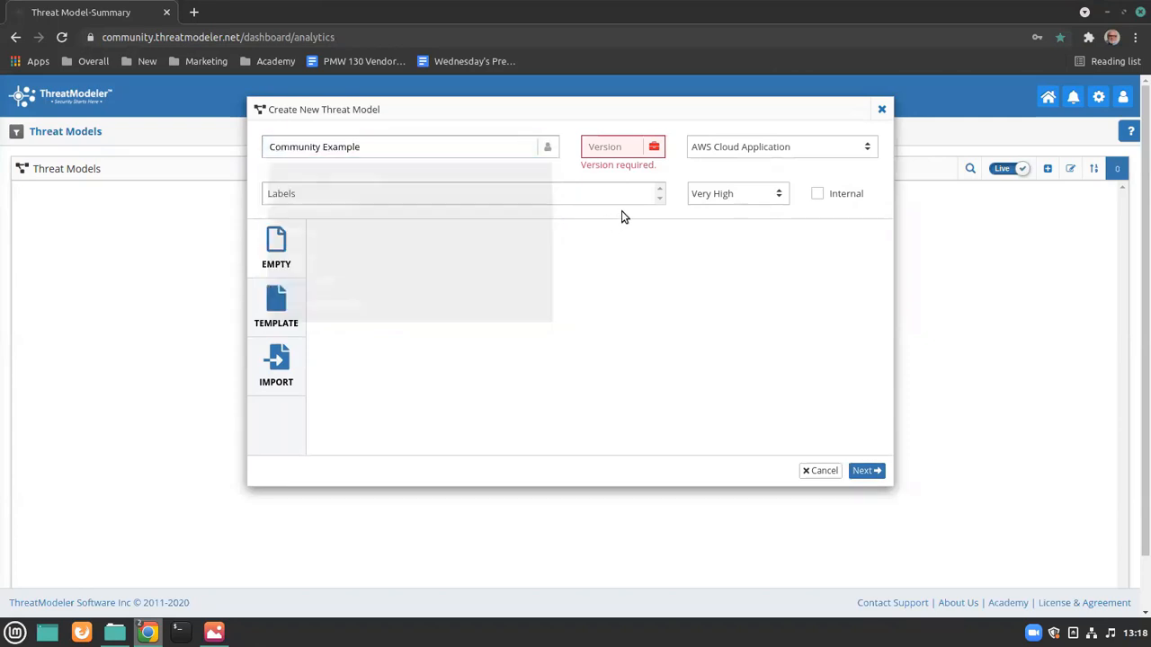
click(615, 149)
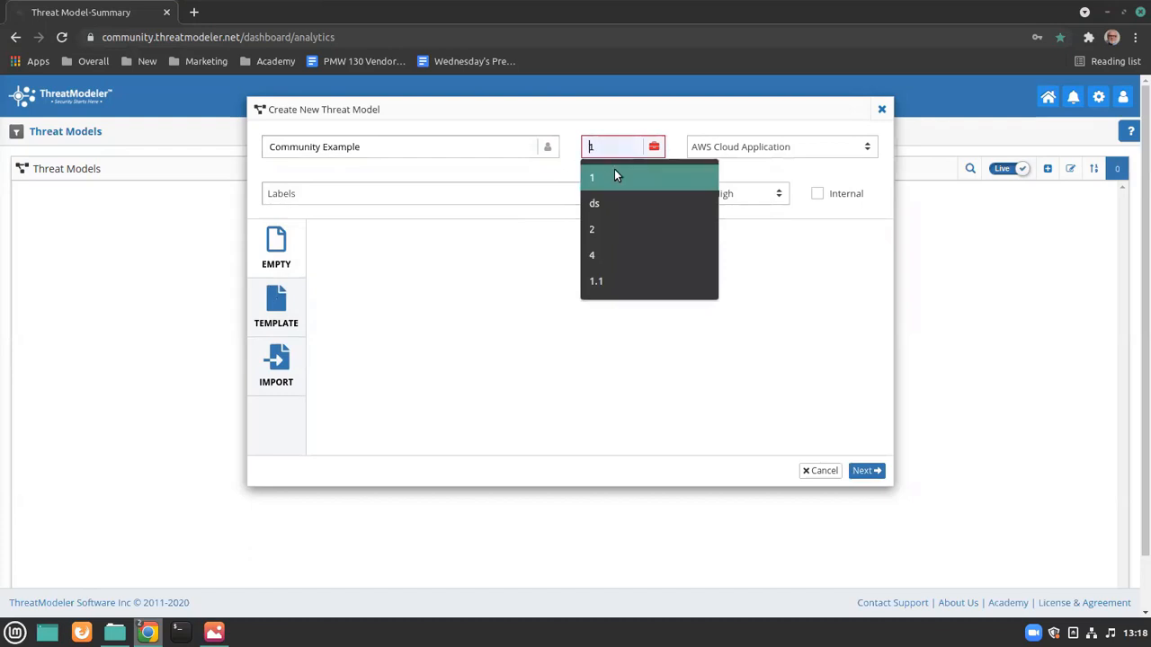
click(614, 171)
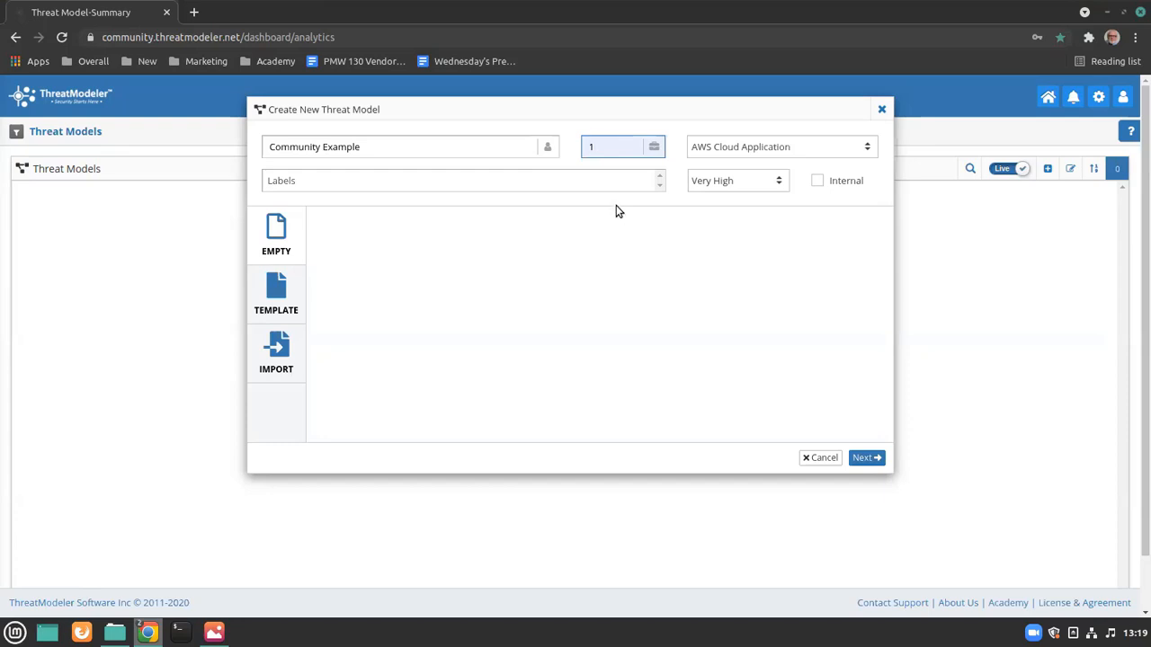
- Set the new threat model's application type to Others and its risk level to Medium
click(812, 152)
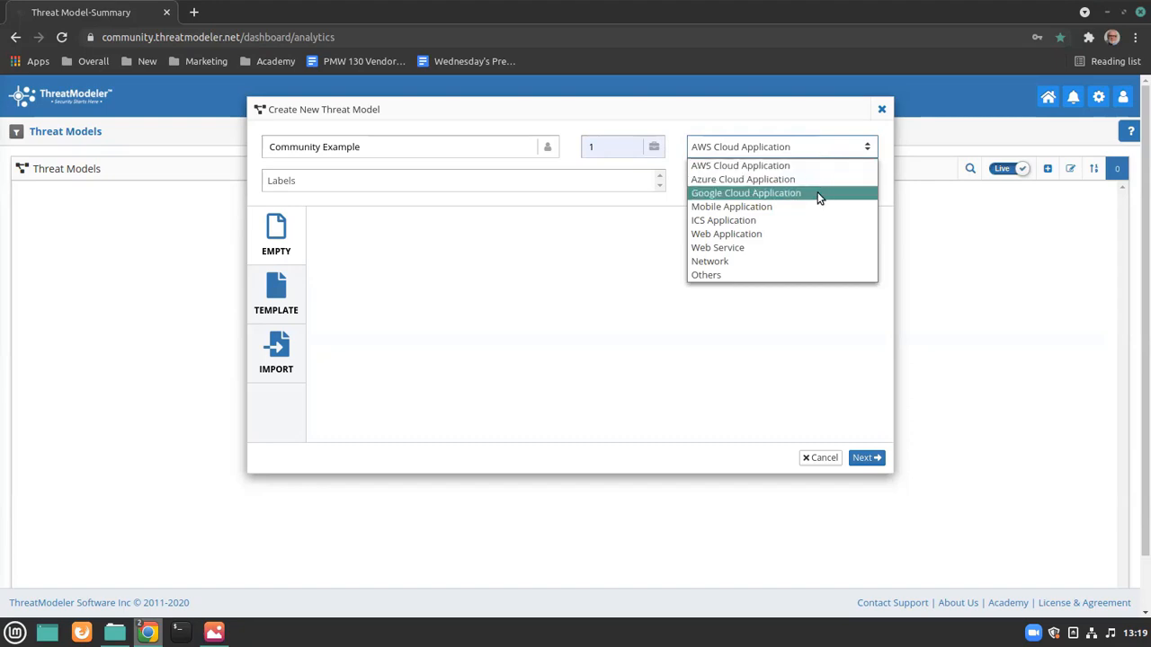
click(779, 278)
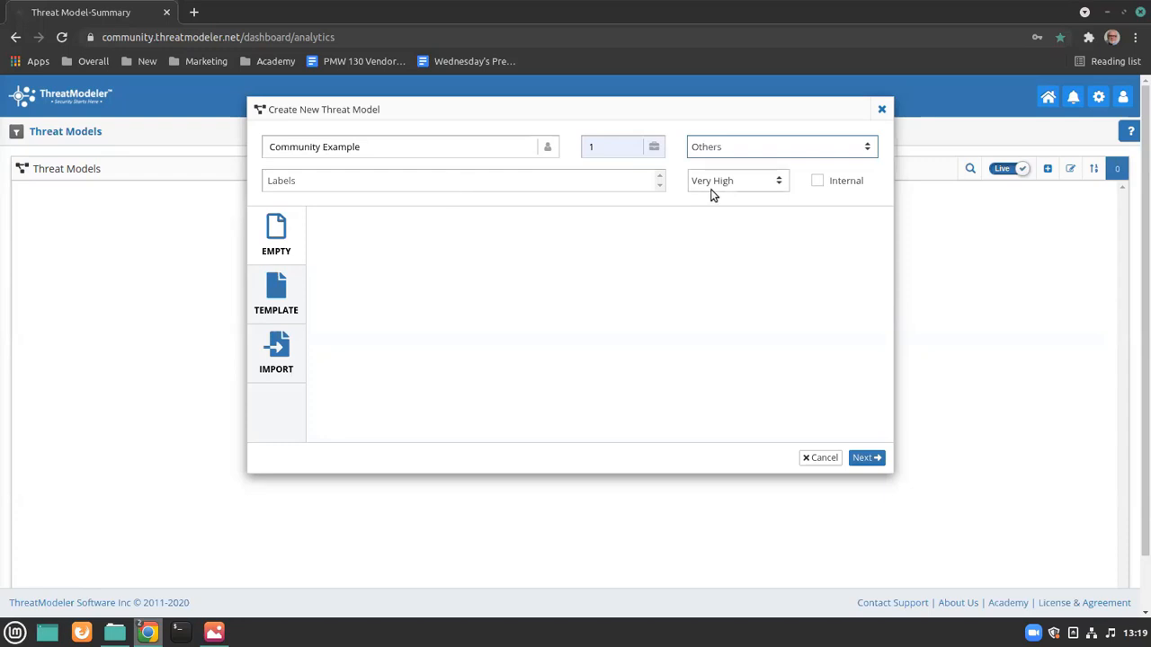
click(755, 184)
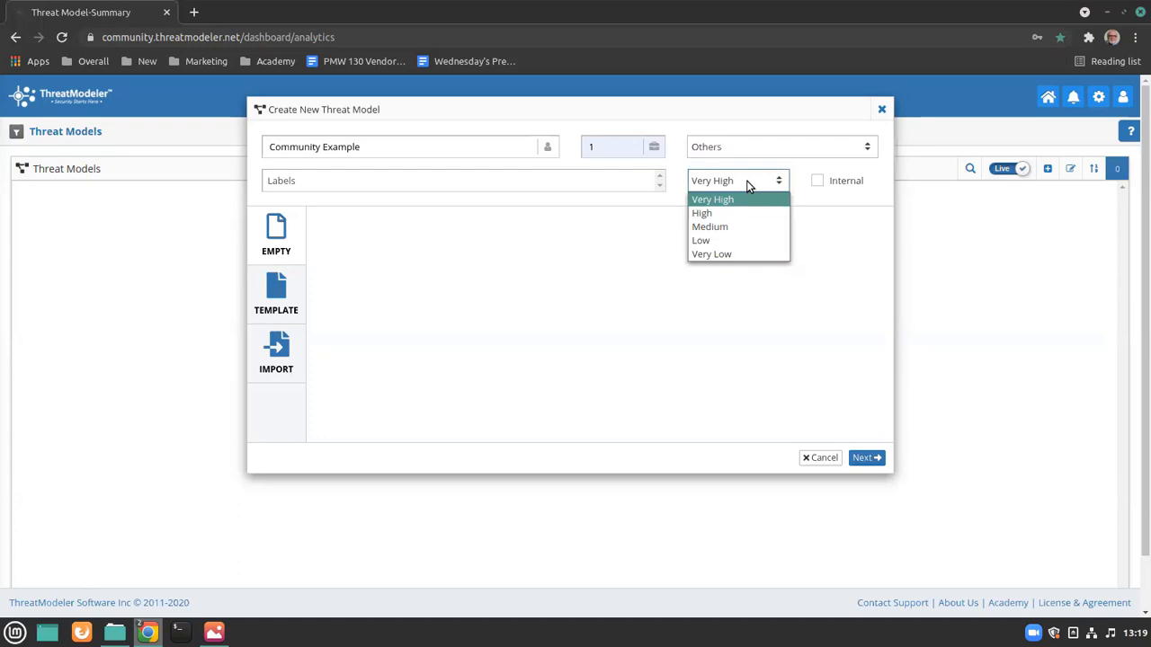
click(737, 228)
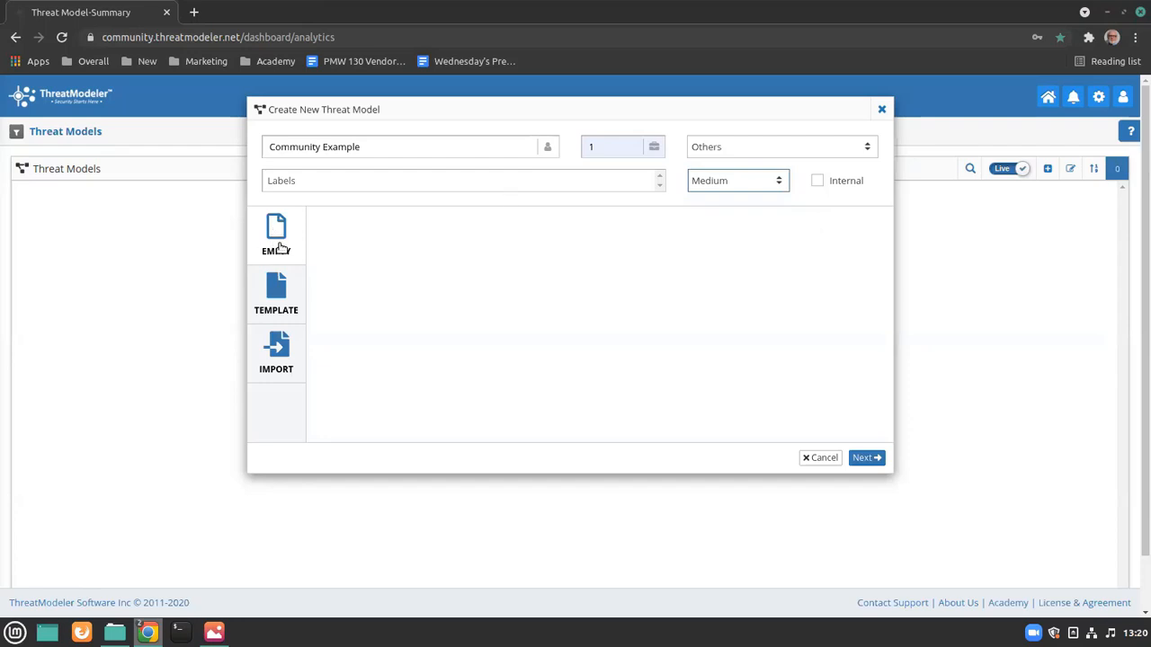
- Preview the Authentication and Bill Pay templates available for the new threat model
click(278, 294)
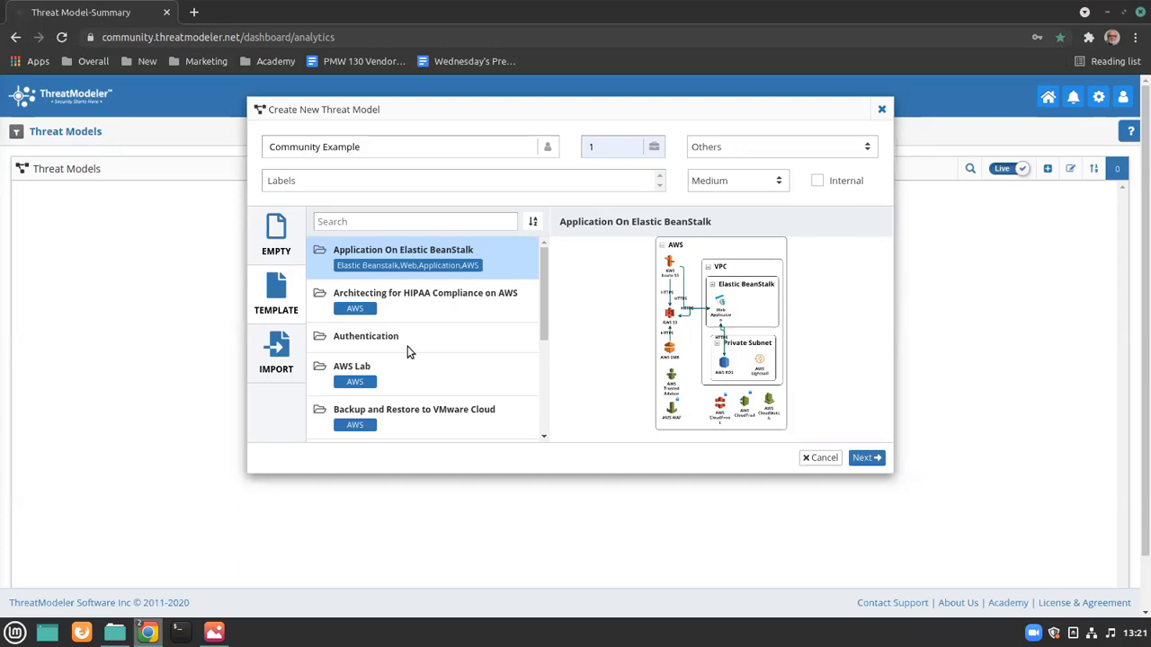
click(465, 335)
scroll(464, 336, down, 2)
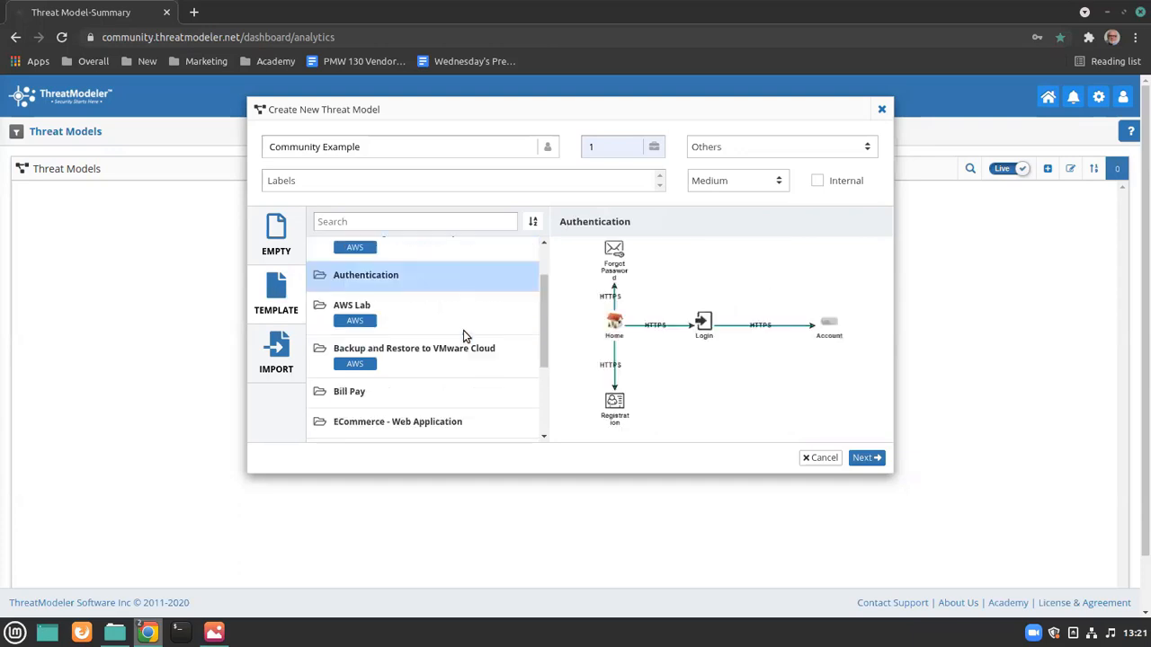
click(464, 338)
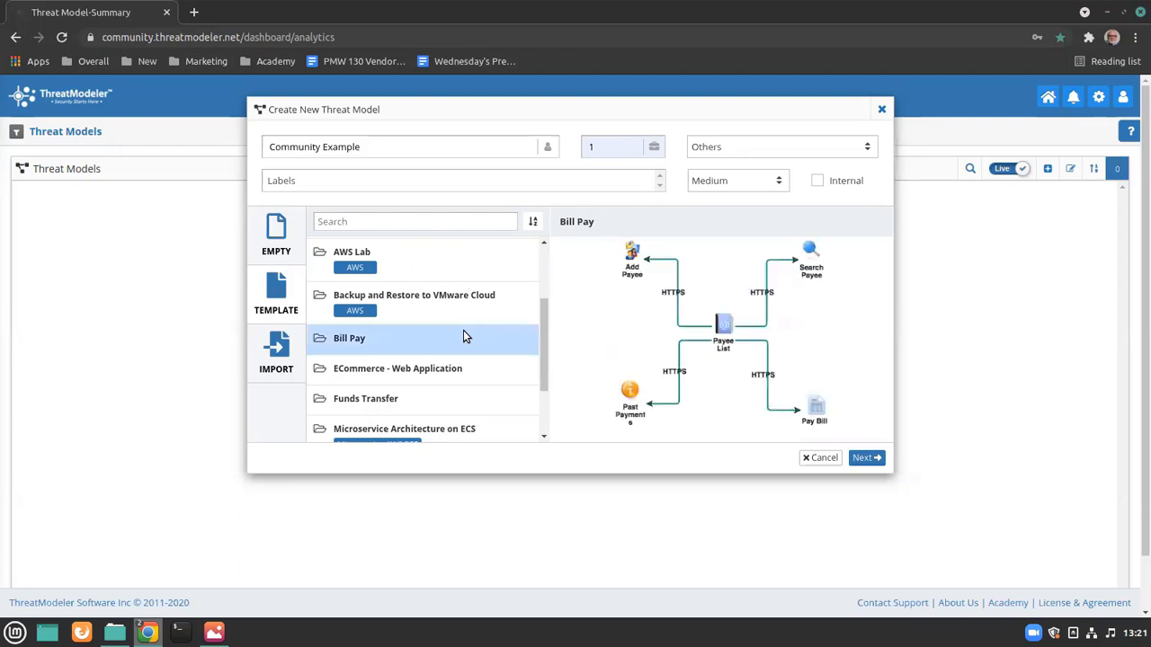
- Try the import option for the new threat model with Visio as the source format
click(276, 355)
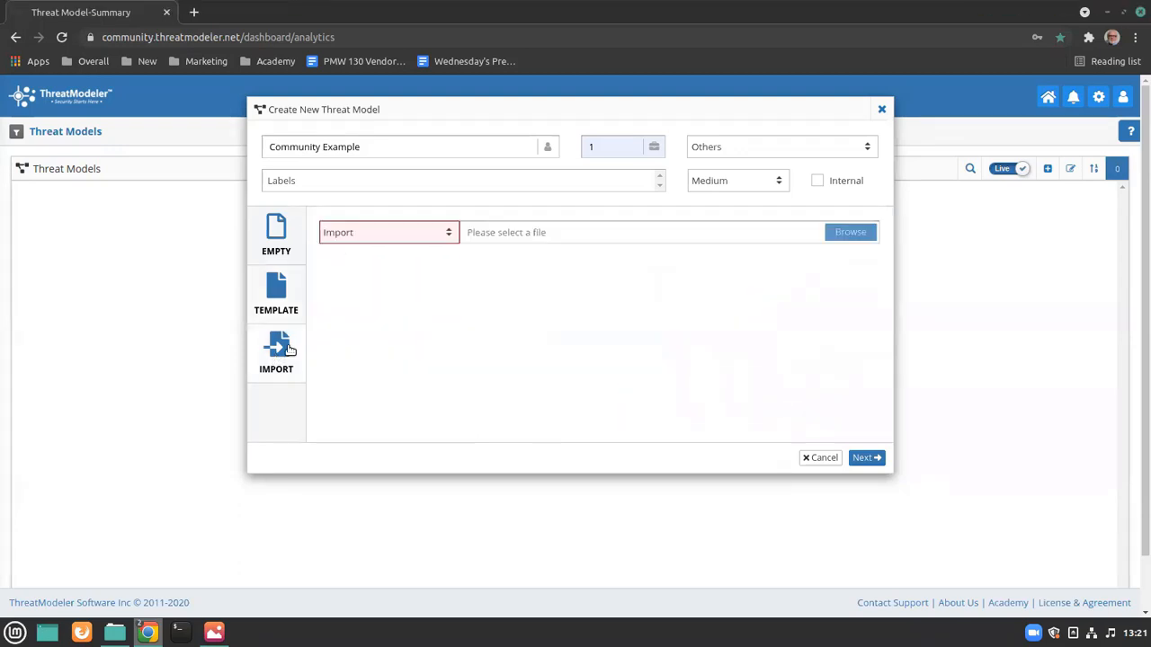
click(450, 234)
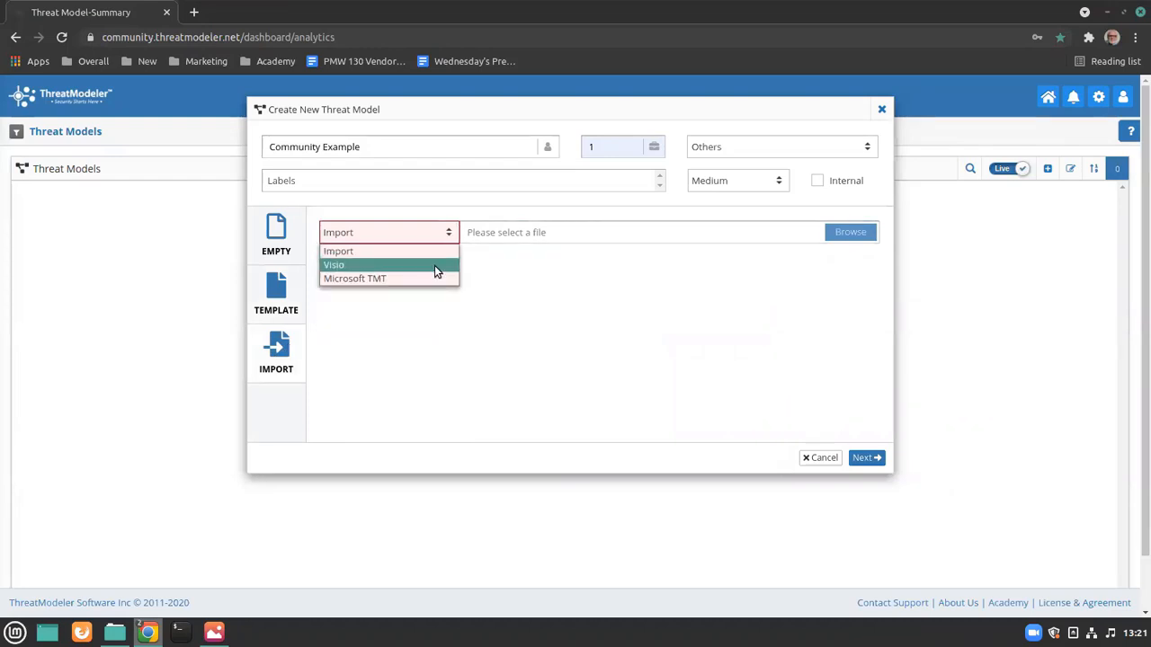
key(Down)
click(415, 265)
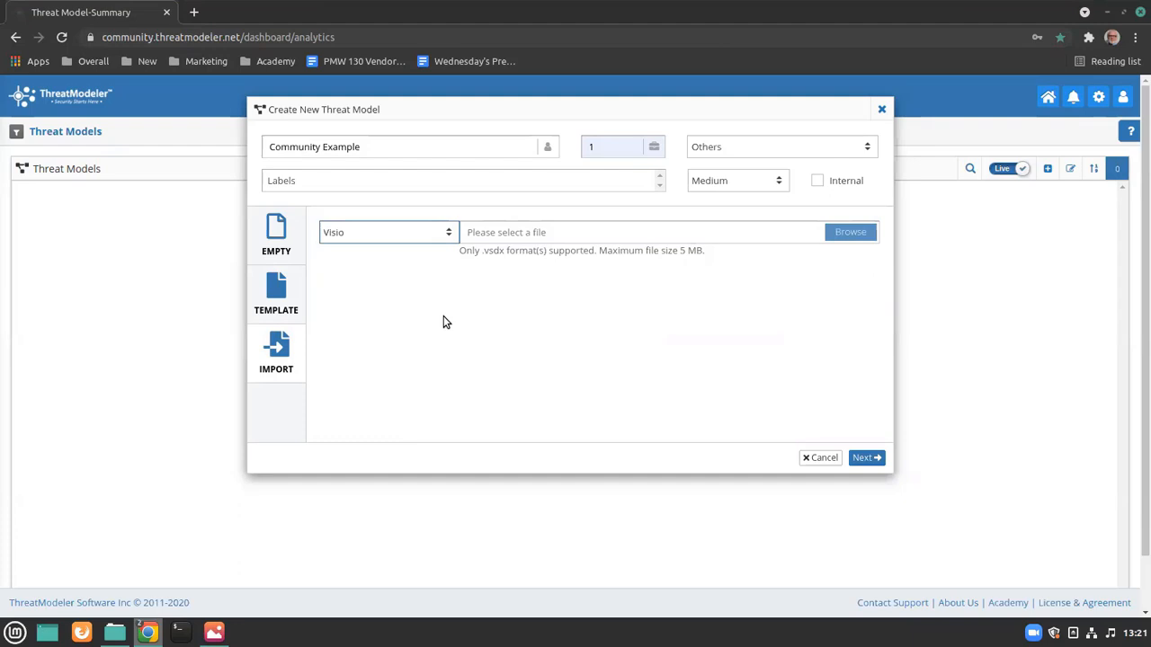
- Choose an empty starting point and create the threat model without adding any permissions
click(283, 235)
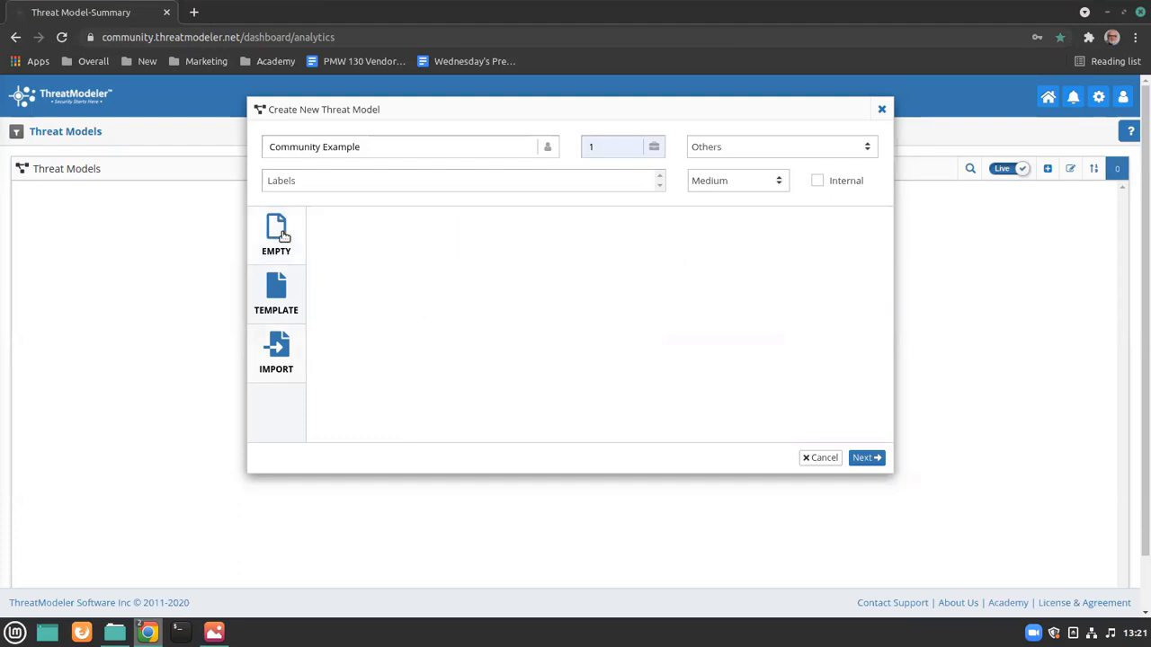
click(865, 458)
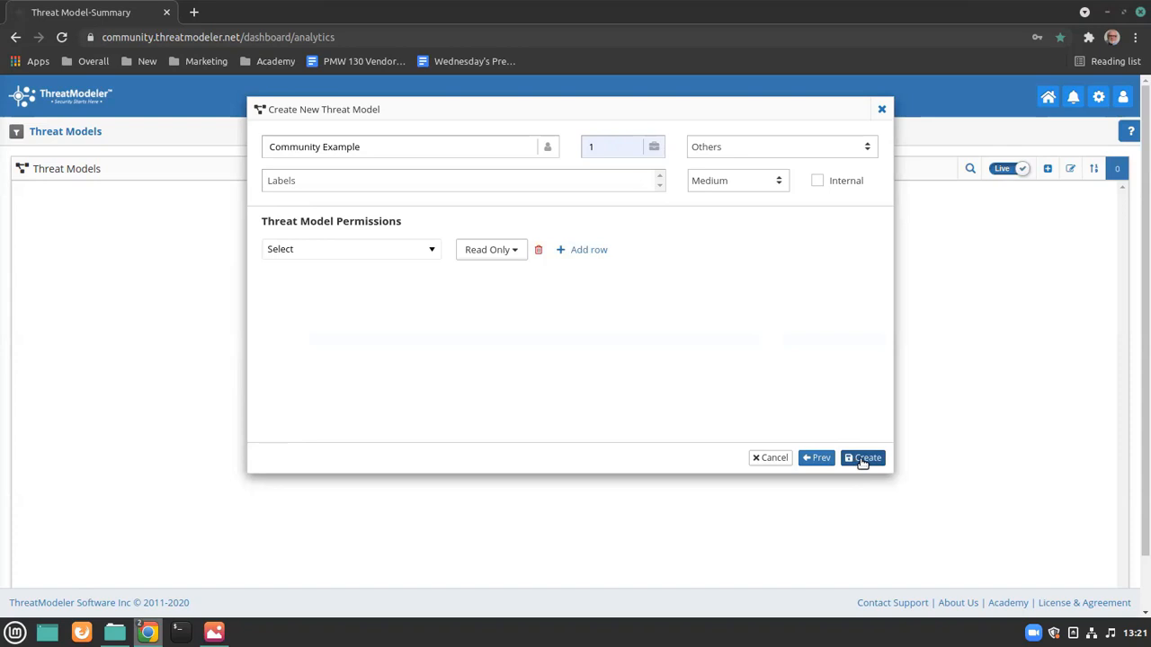
click(863, 459)
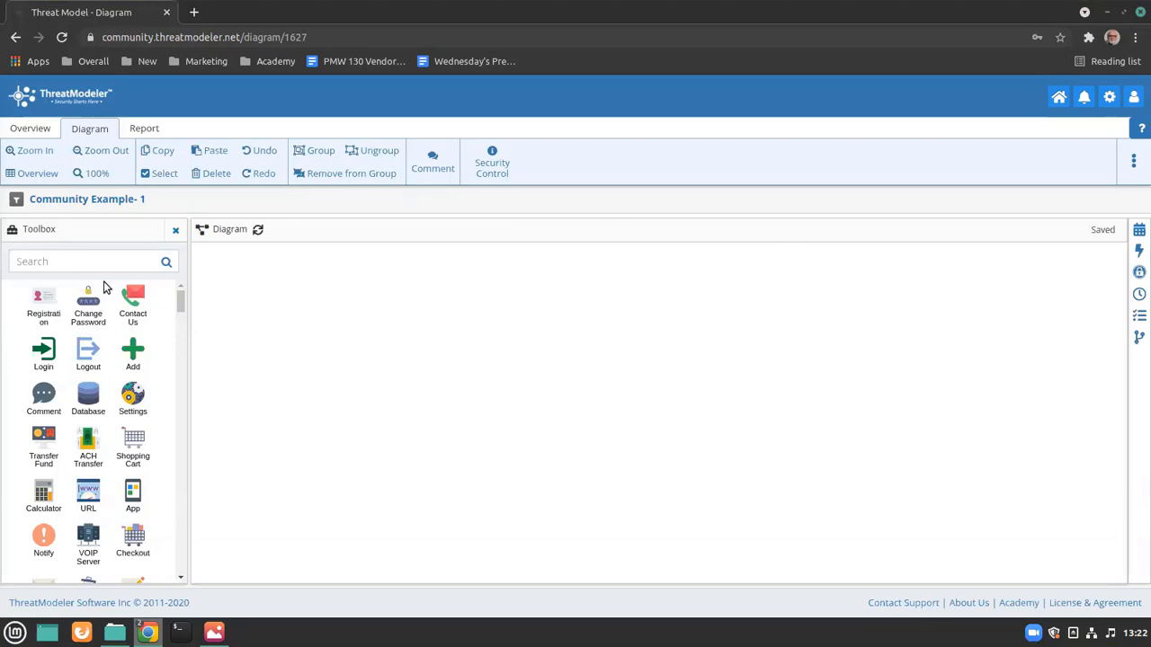
- Find components matching "user" and place the Users component on the empty diagram
scroll(88, 422, down, 5)
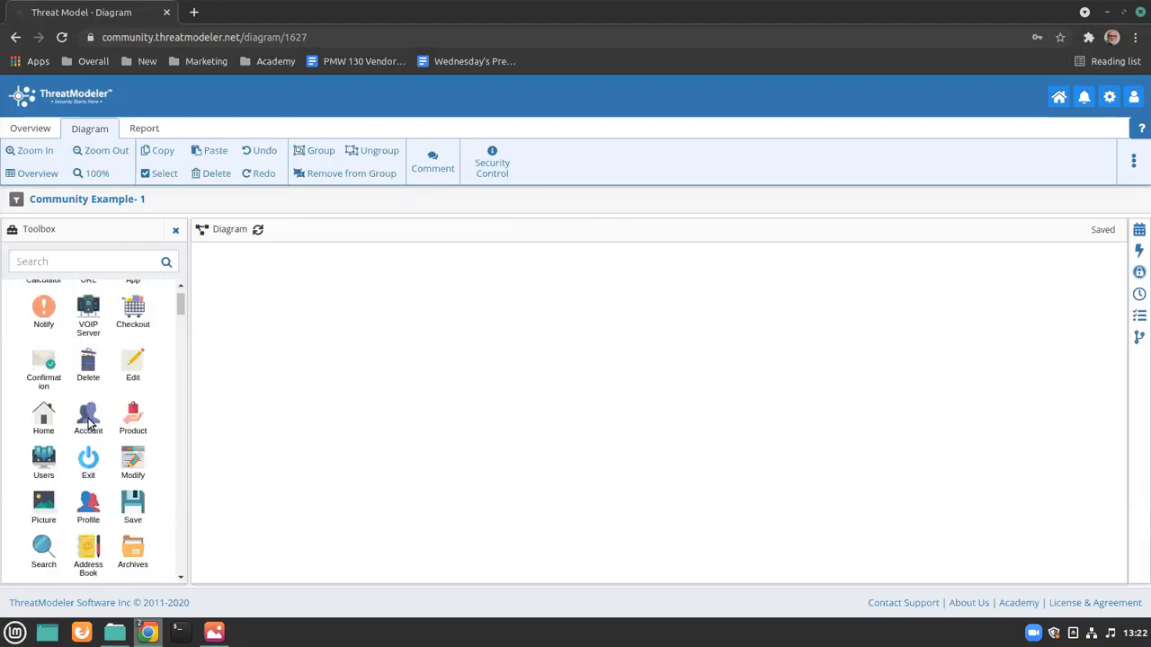
scroll(88, 422, down, 1)
scroll(88, 422, up, 6)
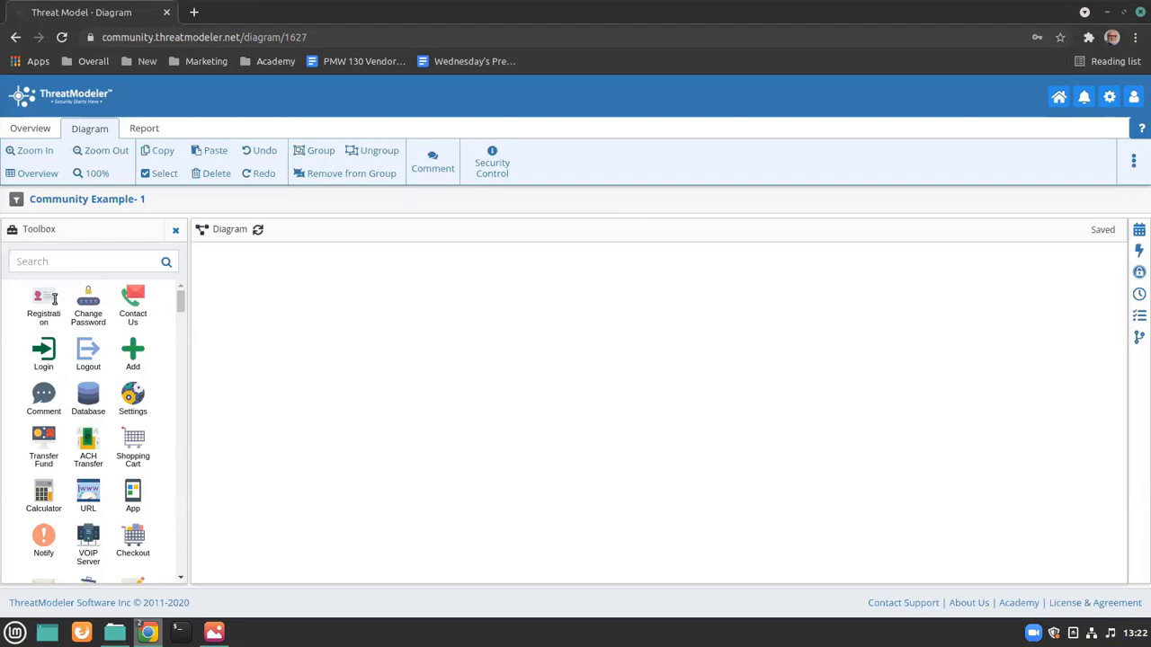
click(86, 266)
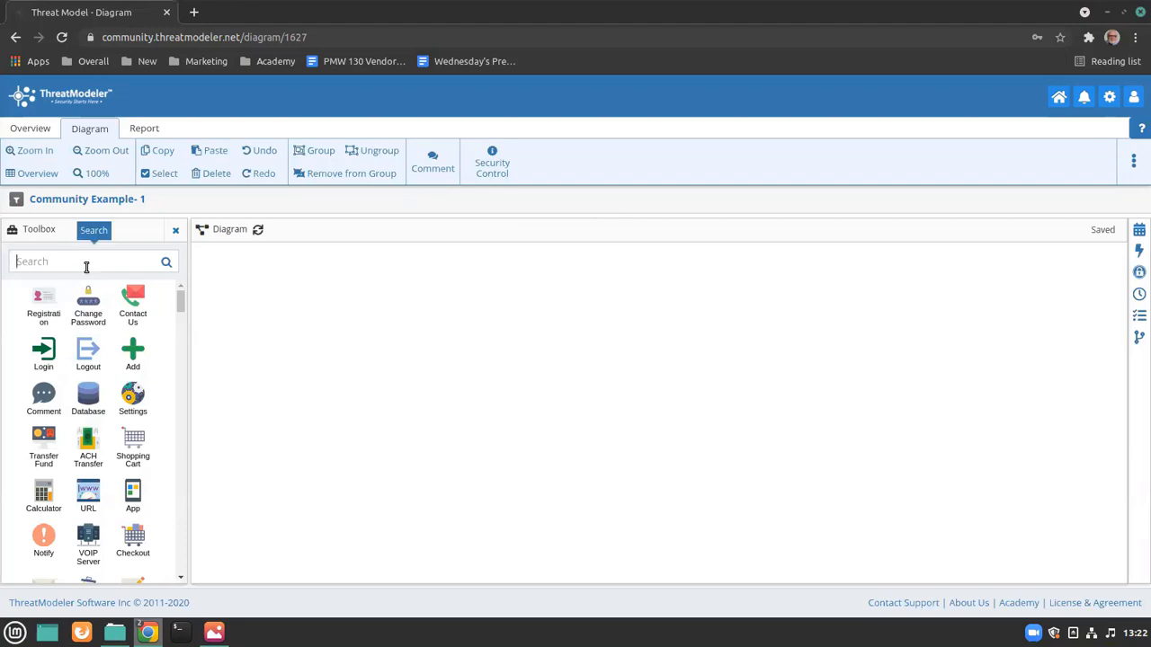
text(user)
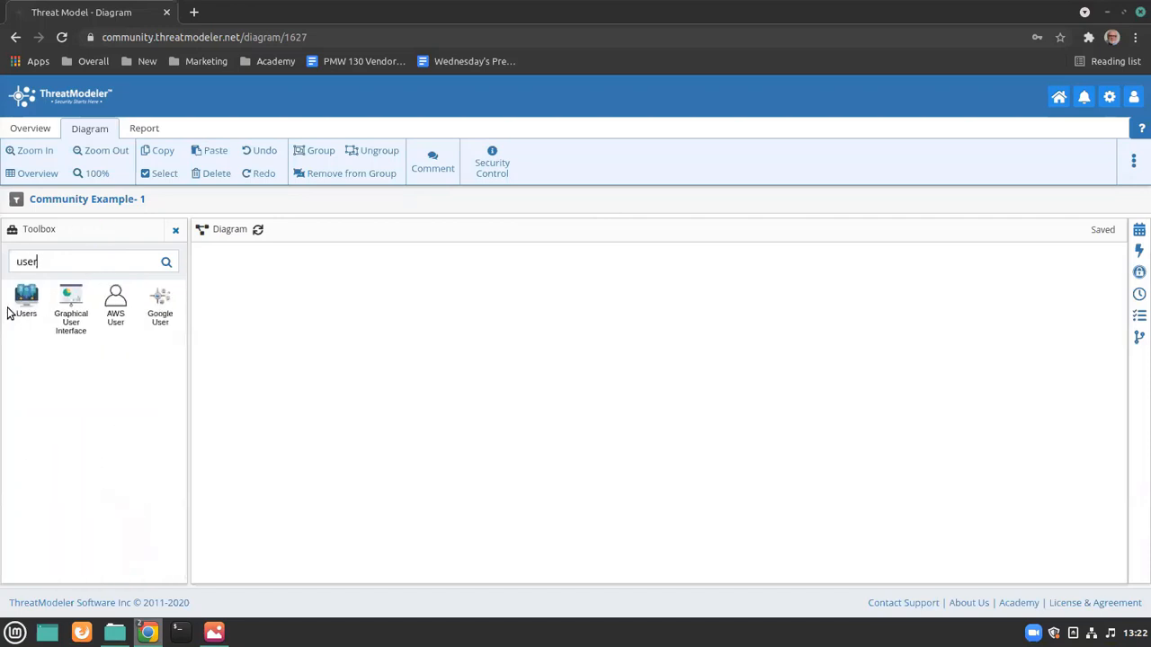
drag(17, 306, 374, 358)
- Find components matching "login" and place the Login component on the diagram to the right of Users
drag(72, 261, 6, 215)
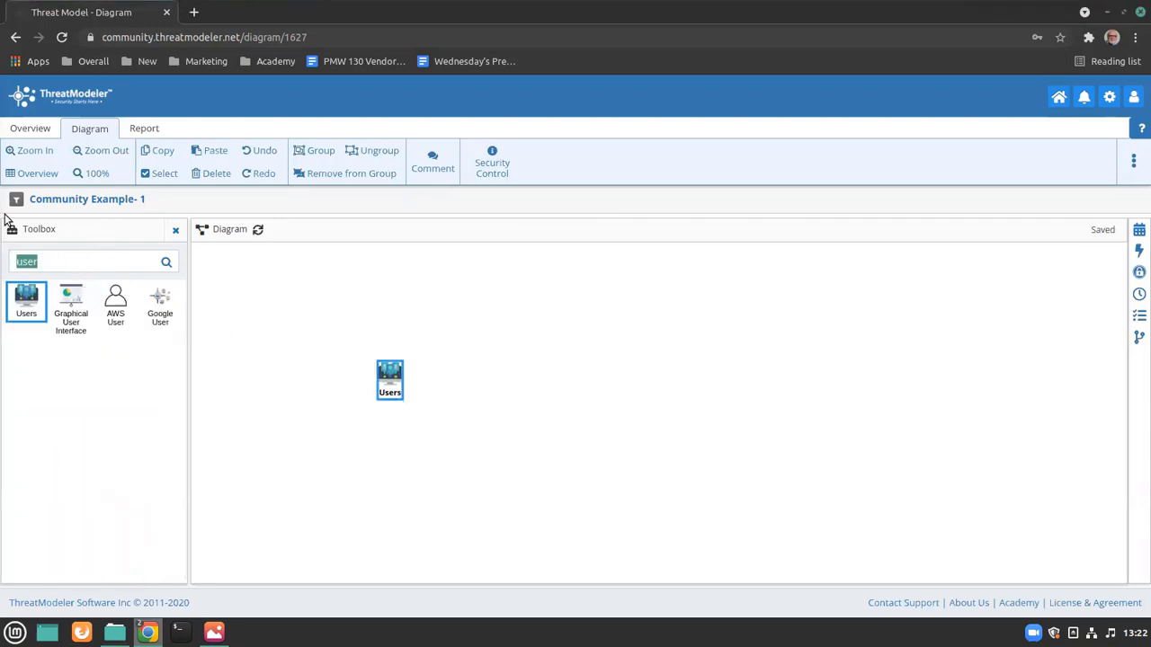
text(login)
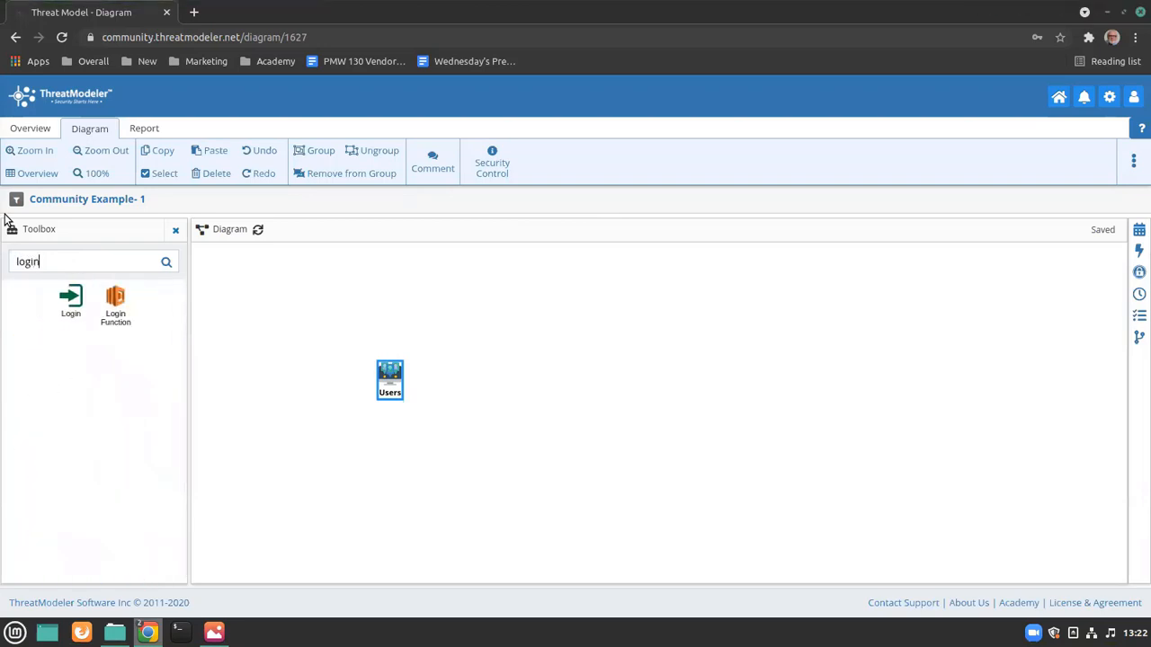
drag(72, 301, 588, 356)
click(533, 424)
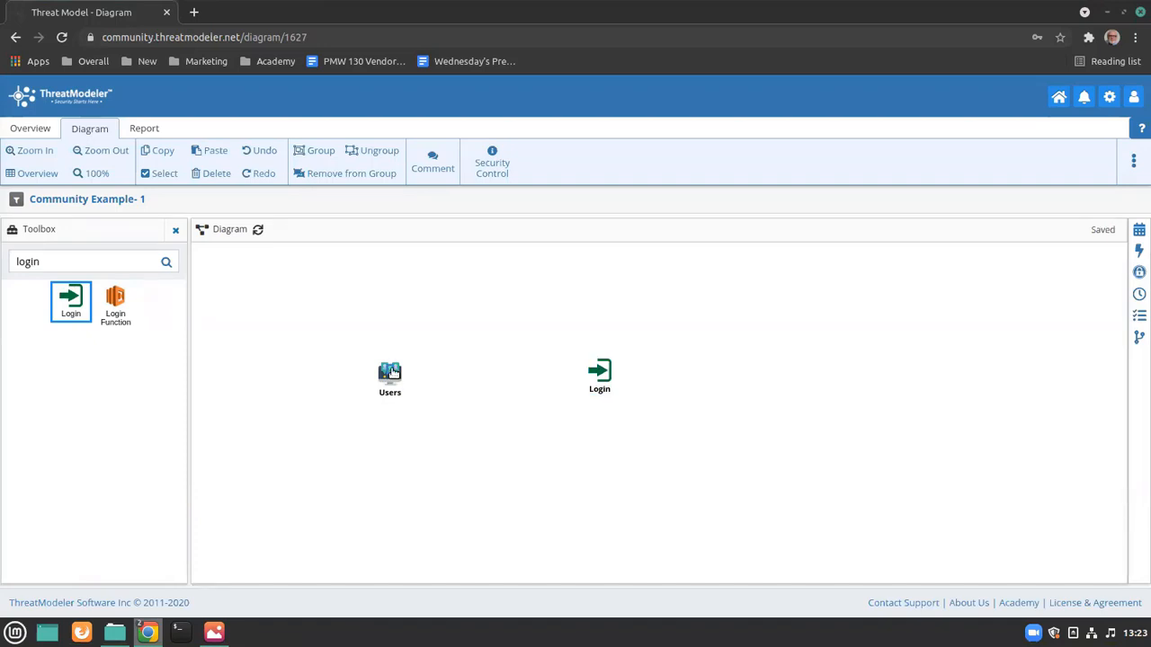
- Connect Users to Login and move Users up and away from Login
drag(388, 372, 554, 383)
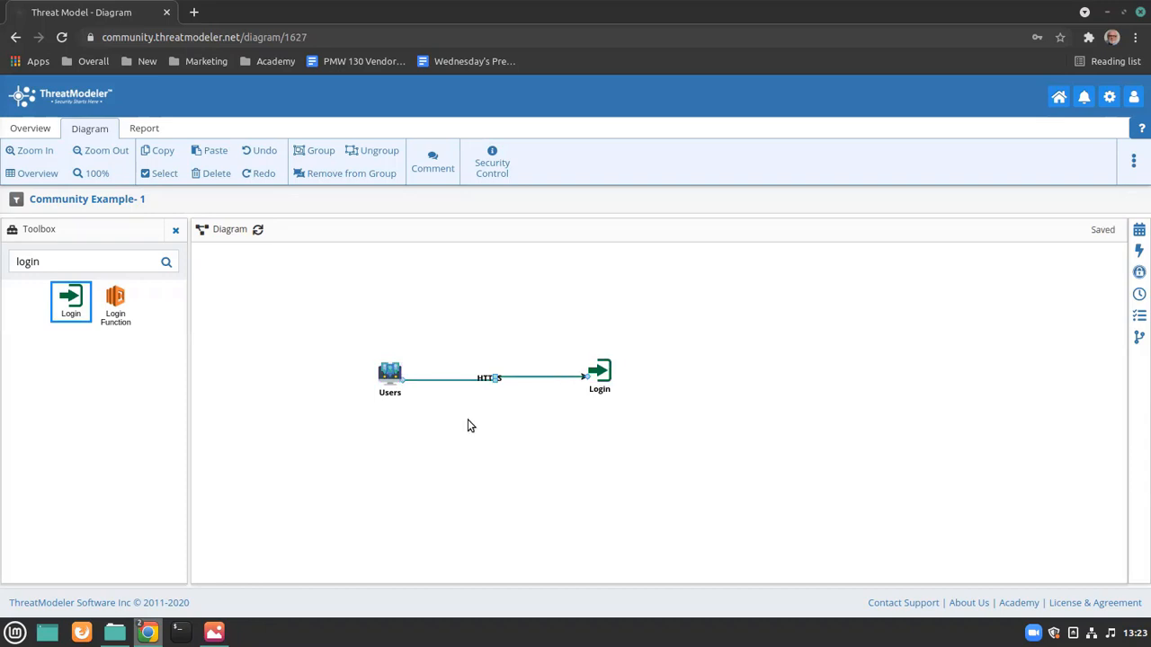
drag(395, 398, 336, 353)
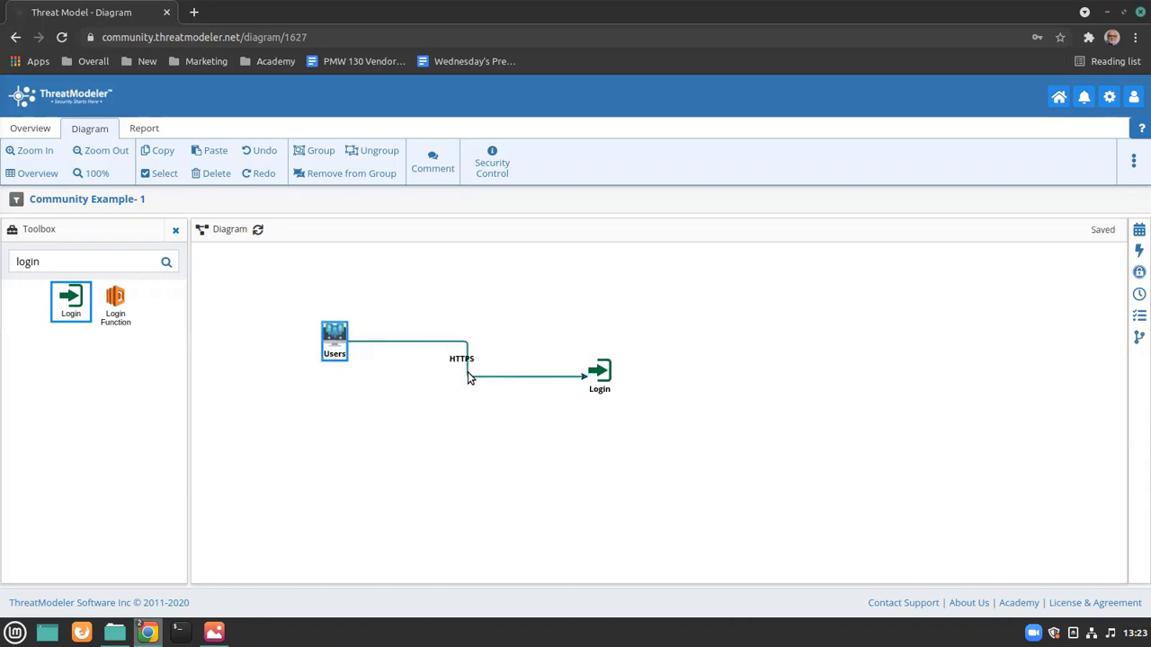
- Review the protocols available for the connection between Users and Login, leaving the selection as it is
click(468, 373)
click(468, 376)
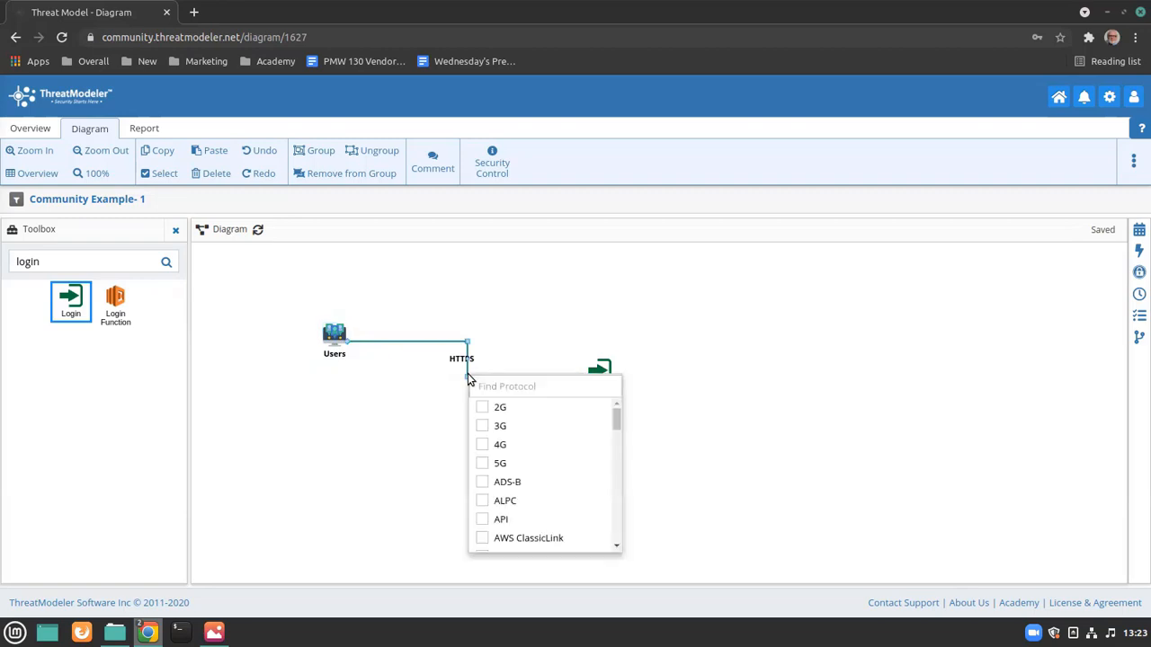
scroll(580, 429, down, 2)
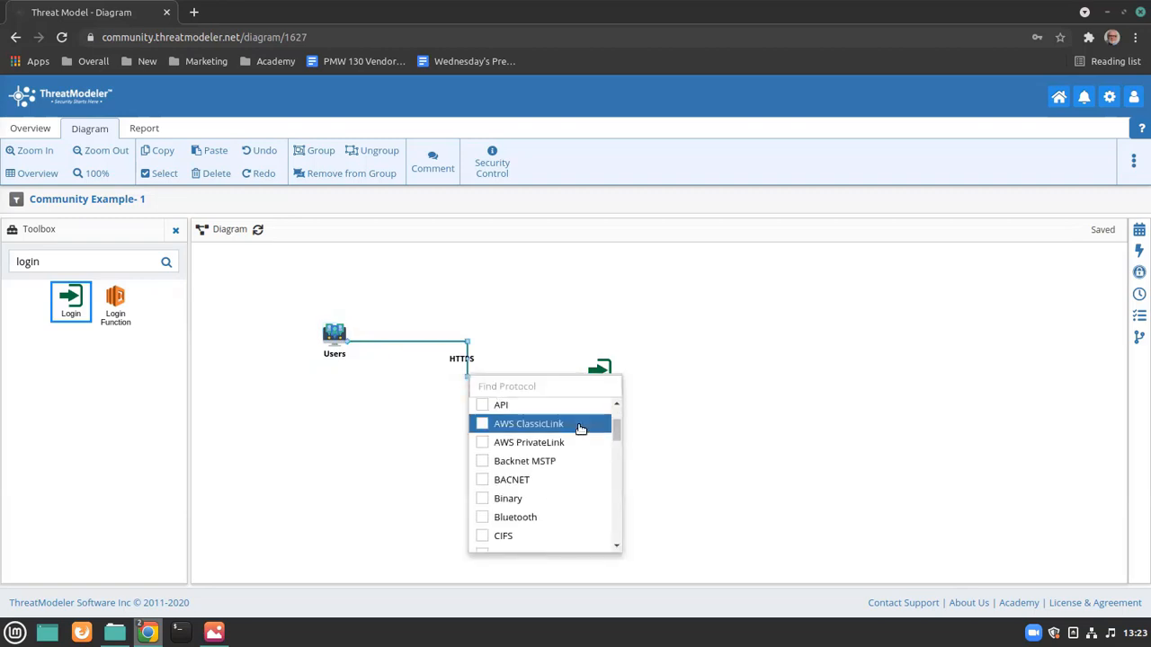
scroll(581, 429, down, 2)
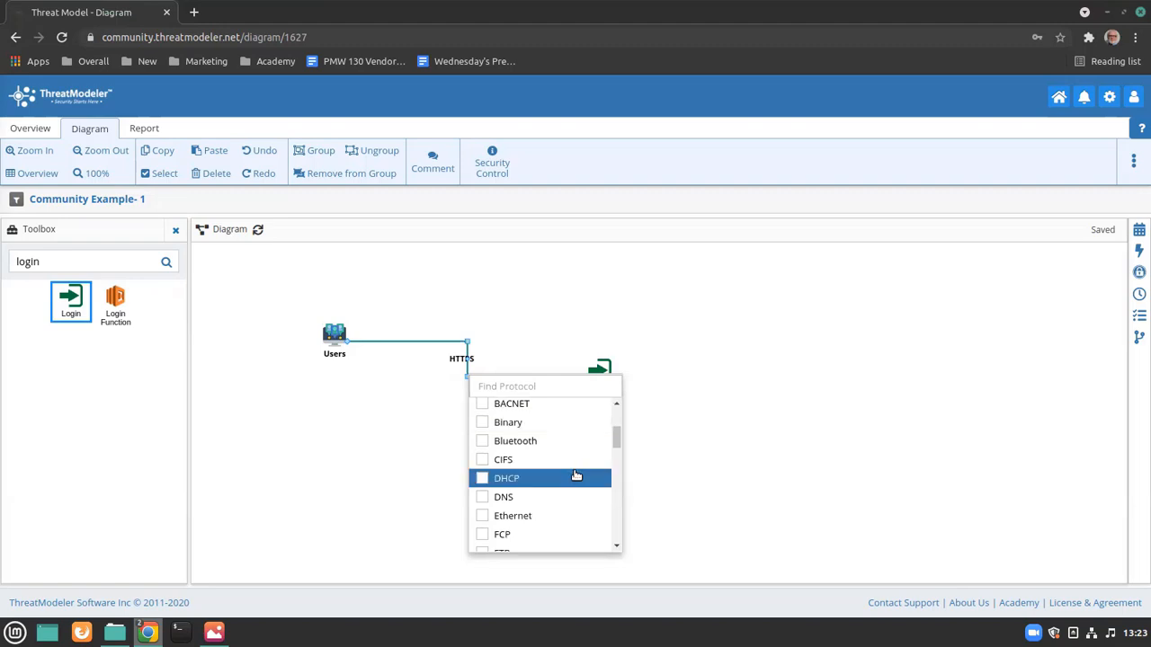
scroll(577, 475, up, 4)
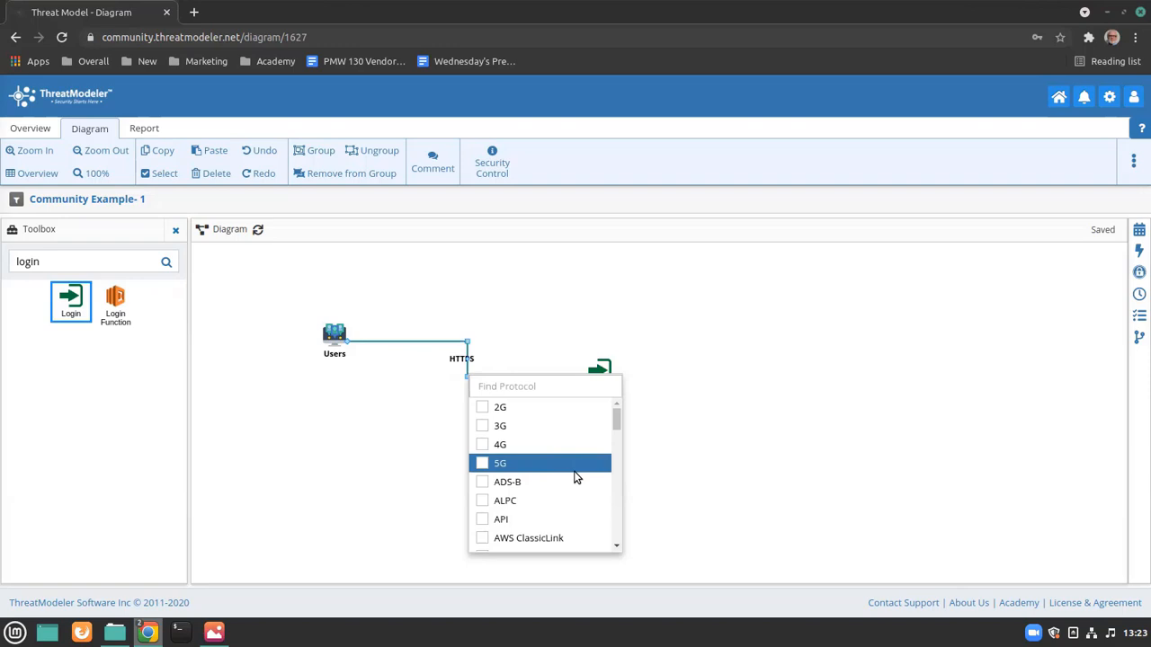
click(676, 499)
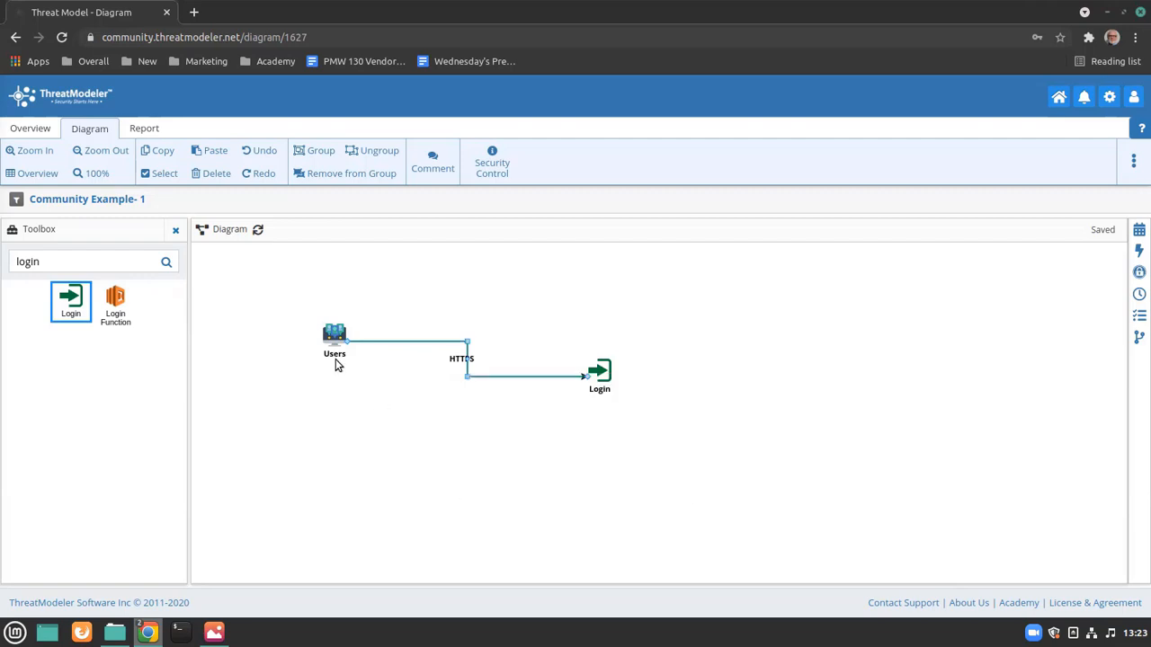
- Reposition Users higher on the diagram, shift Login slightly toward it, and select Users
drag(334, 358, 338, 466)
drag(338, 416, 349, 339)
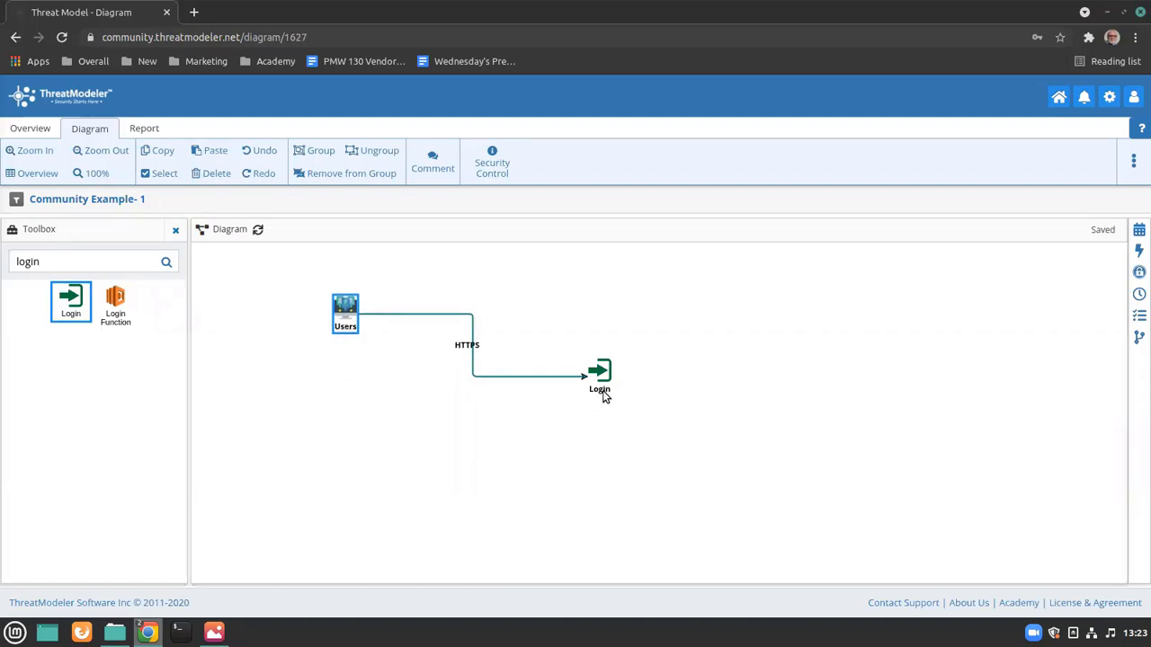
mouse_move(606, 393)
mouse_down()
mouse_move(591, 427)
mouse_move(601, 426)
mouse_move(615, 407)
mouse_move(597, 383)
mouse_move(589, 396)
mouse_up()
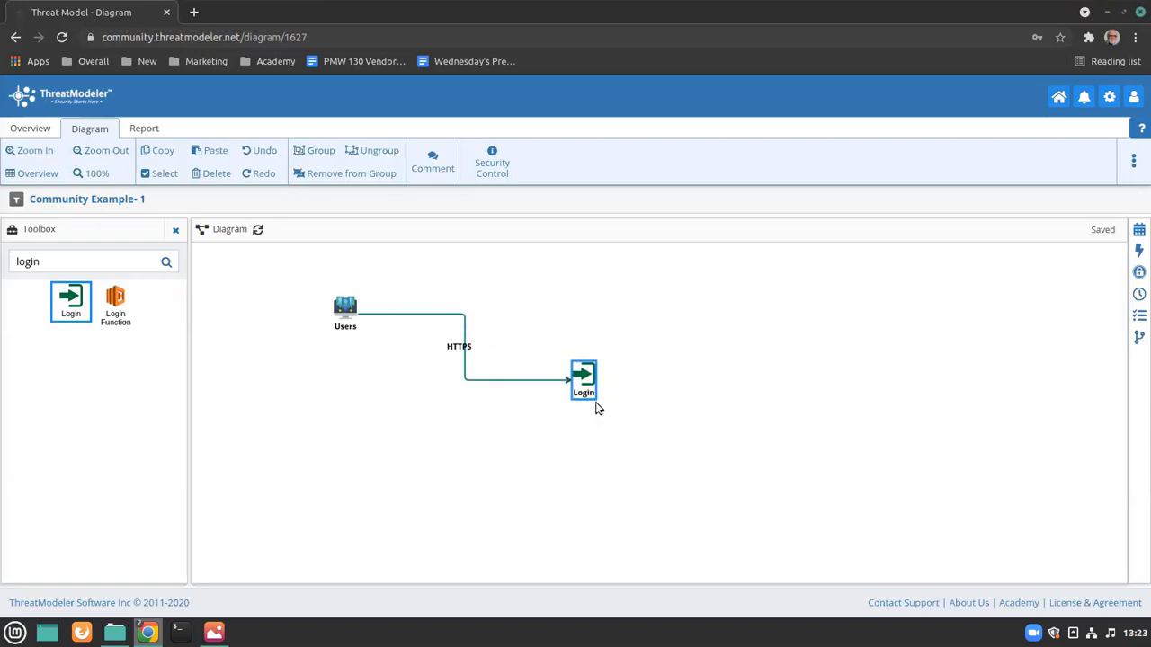
click(346, 329)
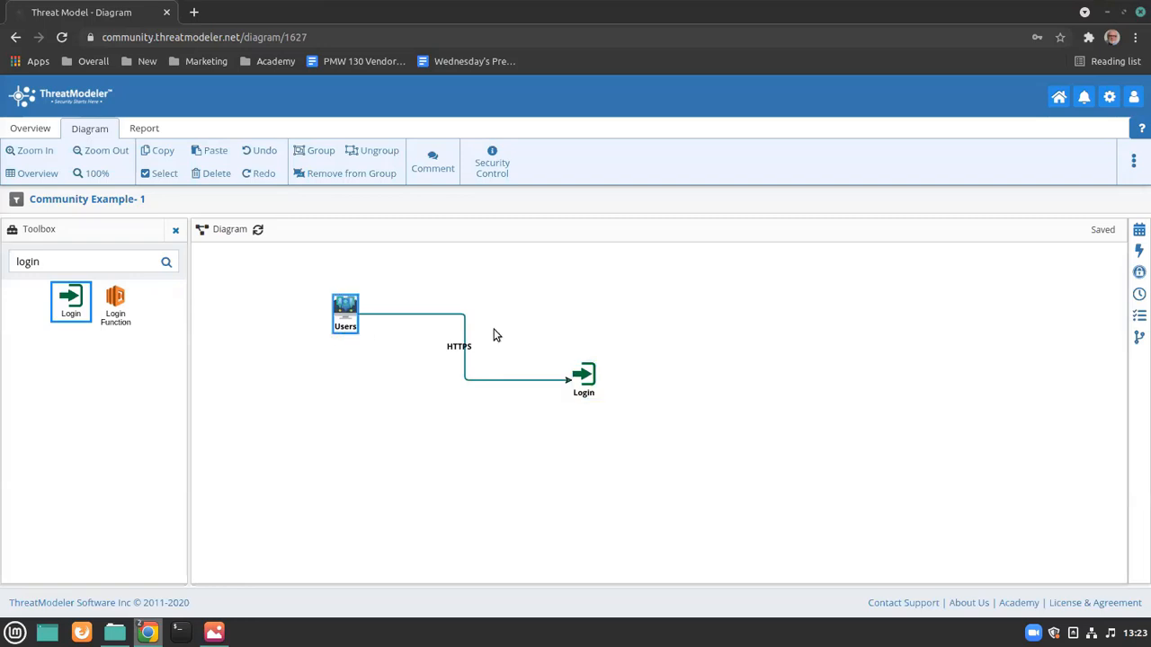
- Review the general properties, threats and security requirements of the Users component
click(1139, 231)
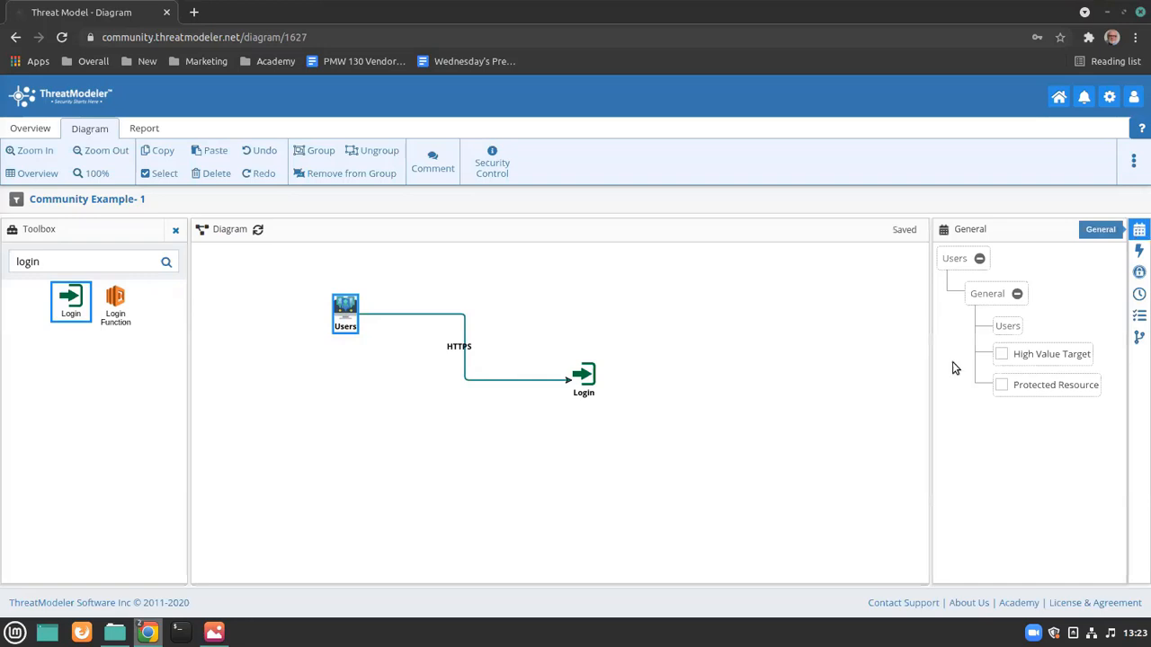
click(959, 259)
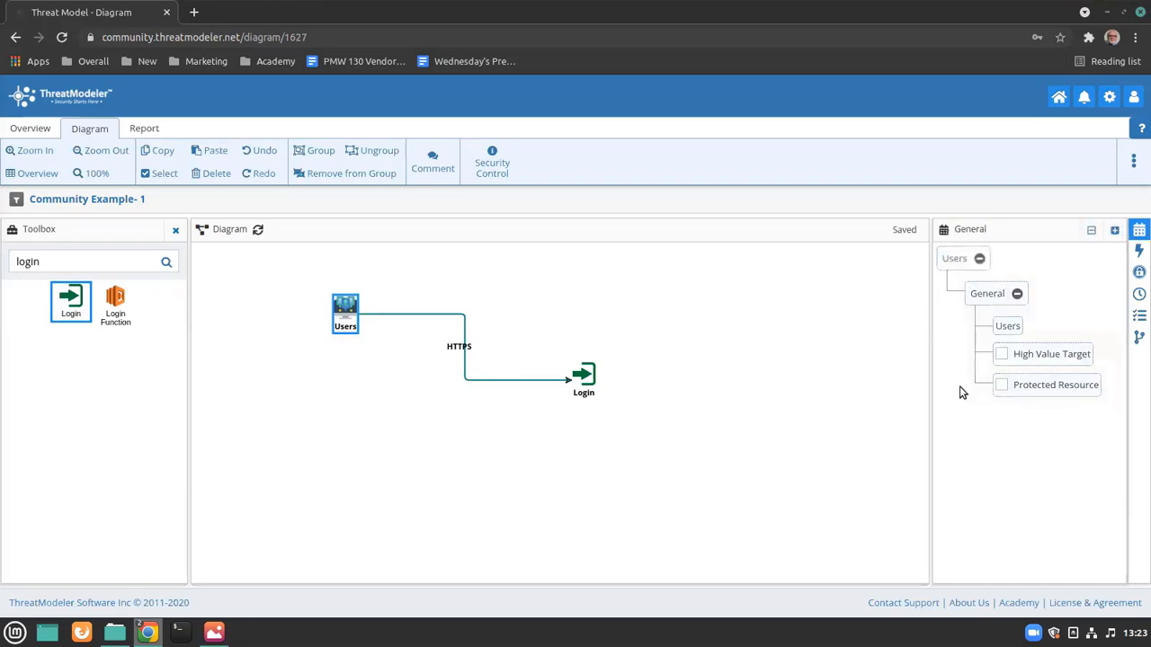
click(1139, 252)
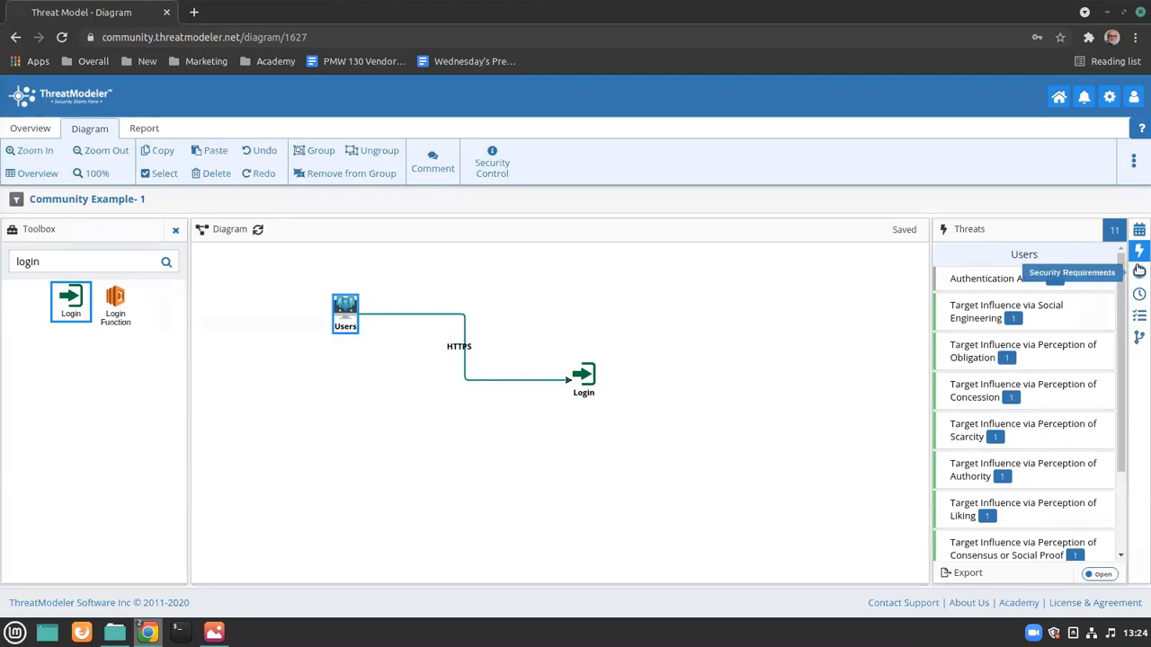
click(1139, 273)
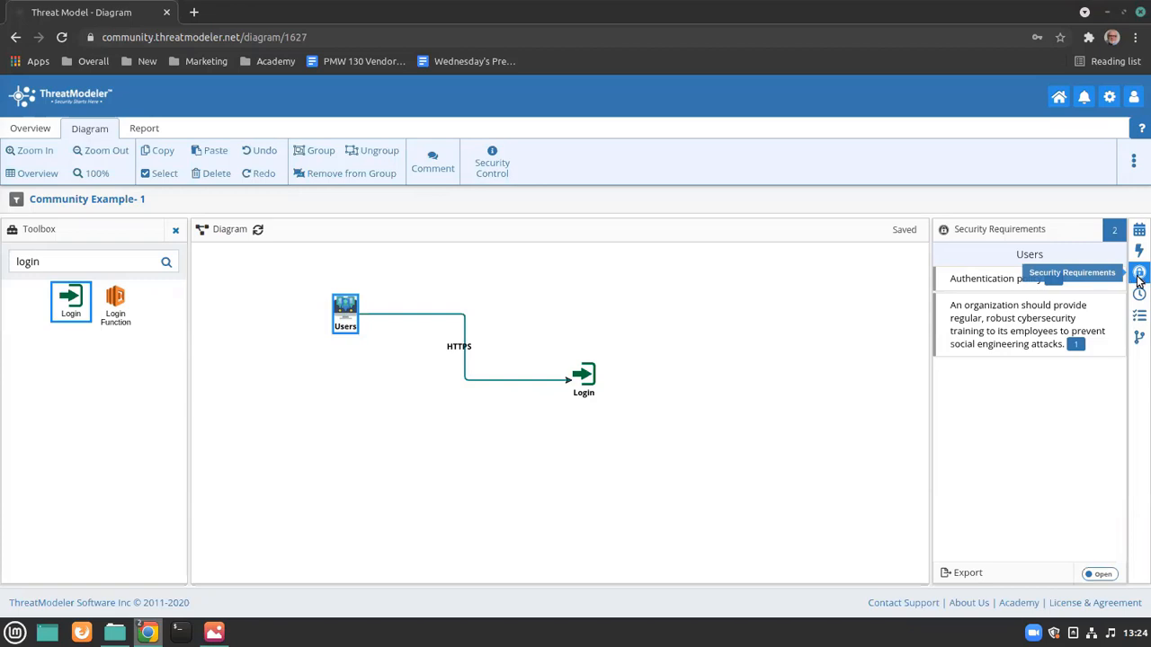
- Find components matching "web app" and place the Web Application component on the diagram to the right of Login
drag(29, 262, 4, 272)
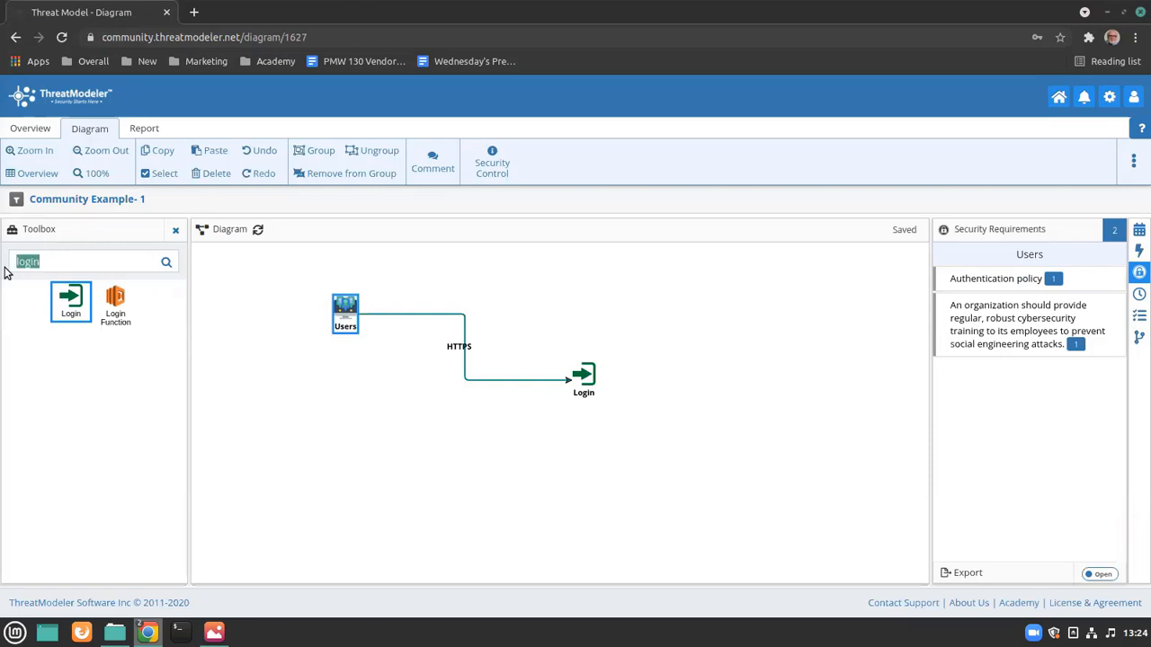
text(web app)
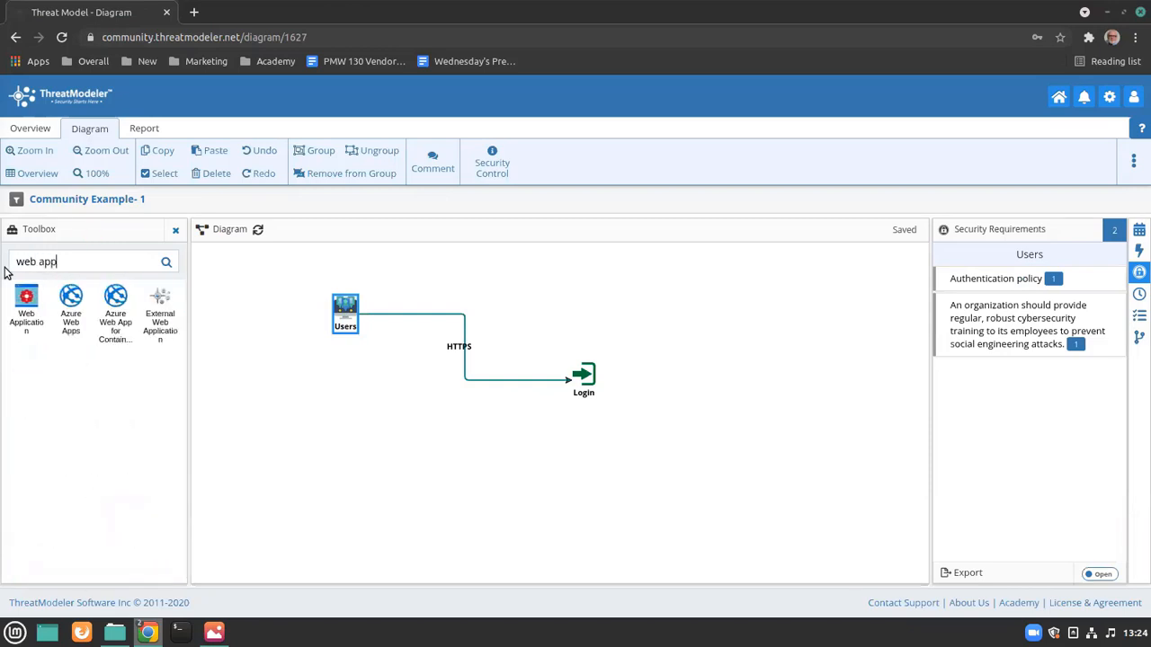
double_click(26, 315)
drag(555, 302, 688, 342)
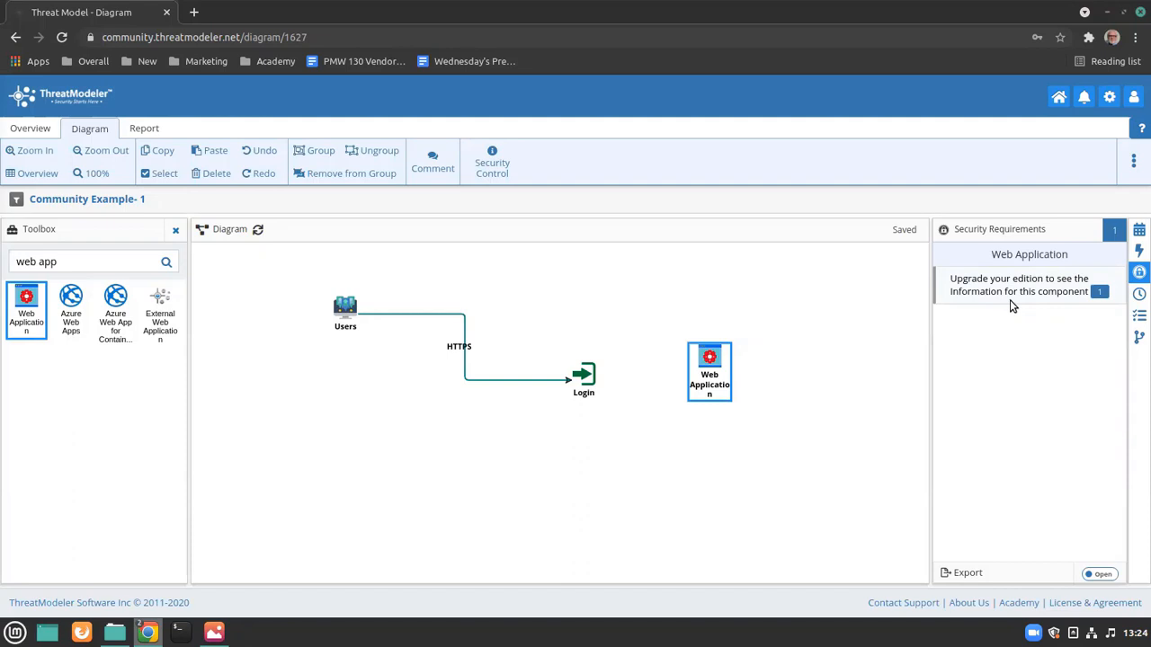
- Check Web Application's threats, consult the community component list in the image viewer, and return to the threat model diagram in Chrome
click(1140, 252)
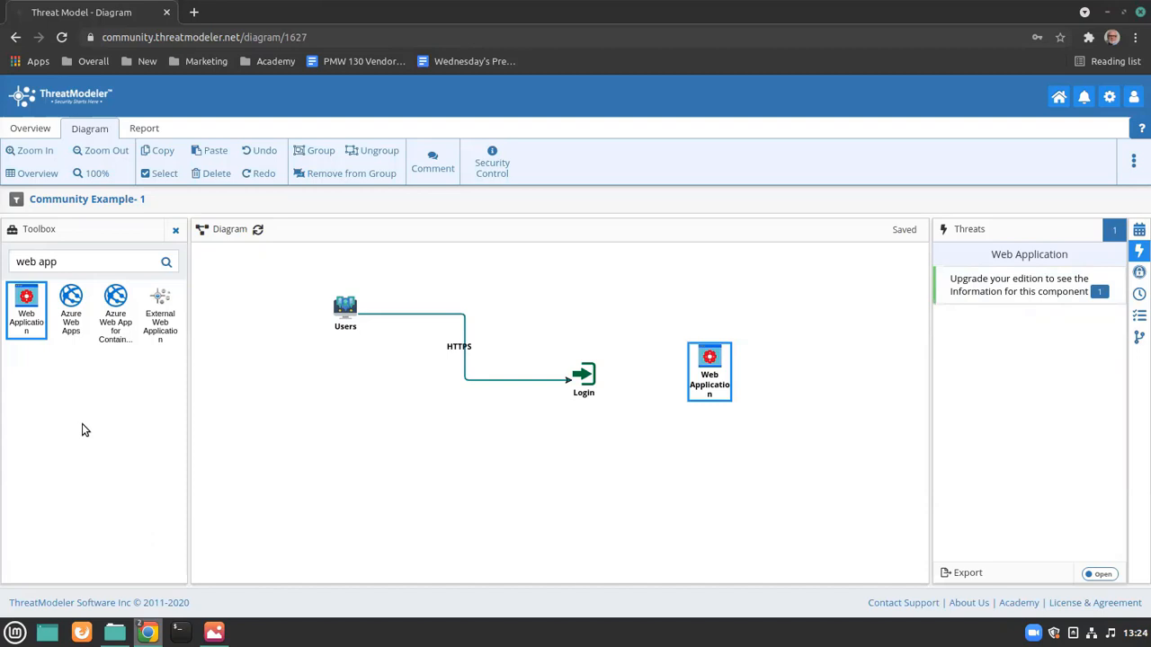
mouse_move(214, 633)
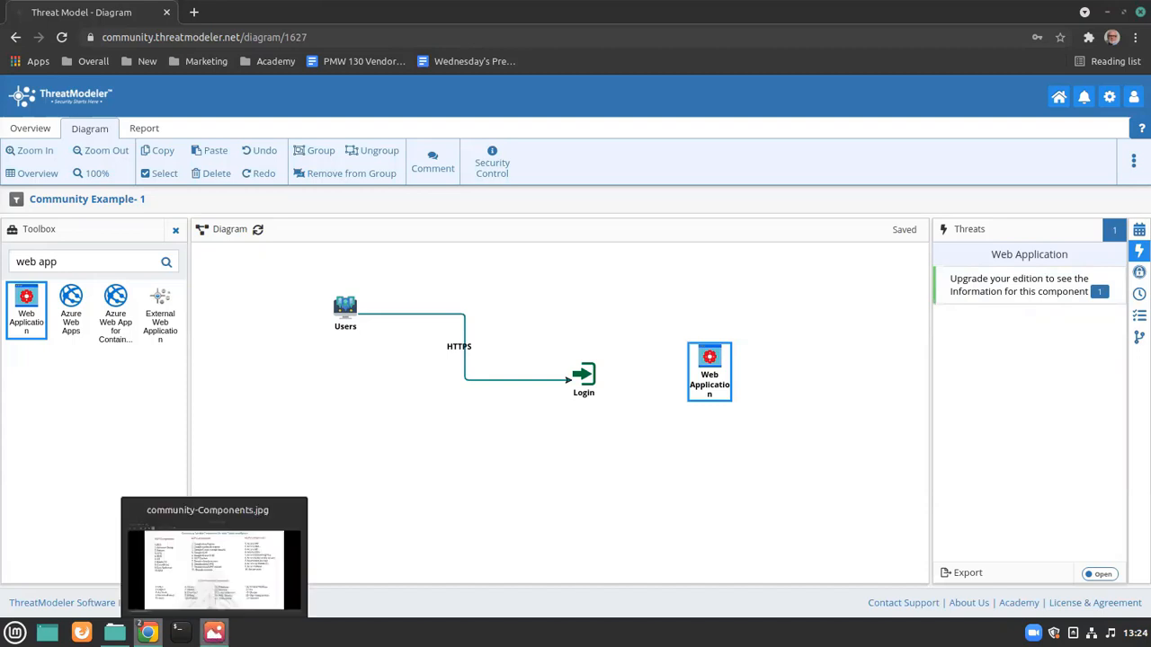
click(214, 566)
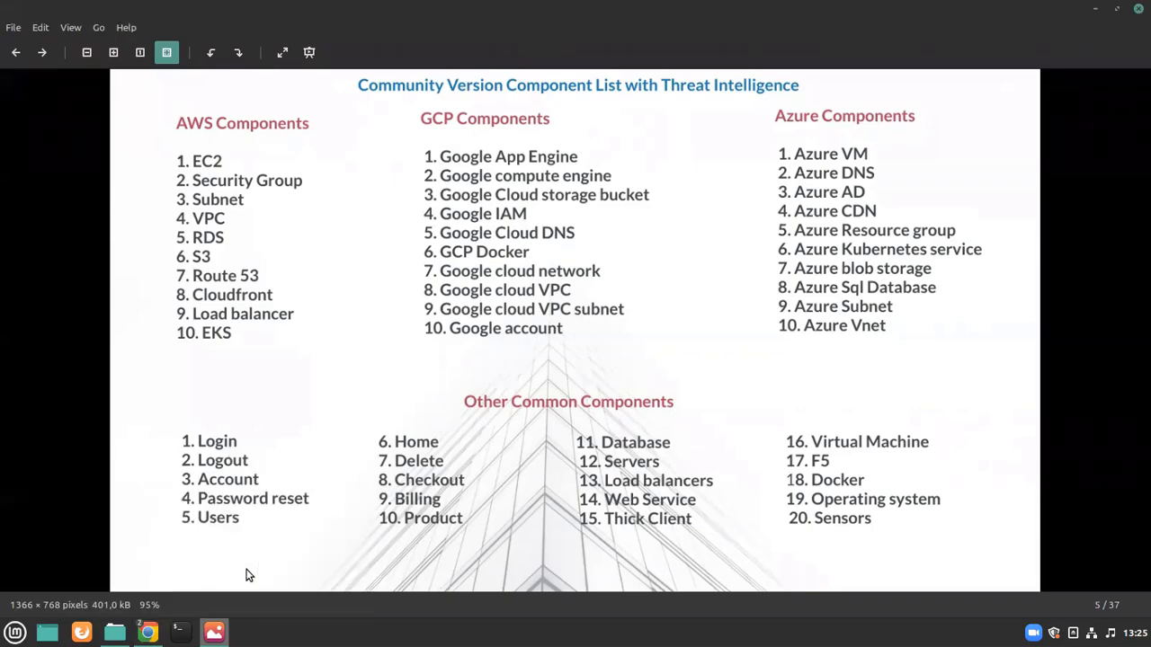
mouse_move(158, 632)
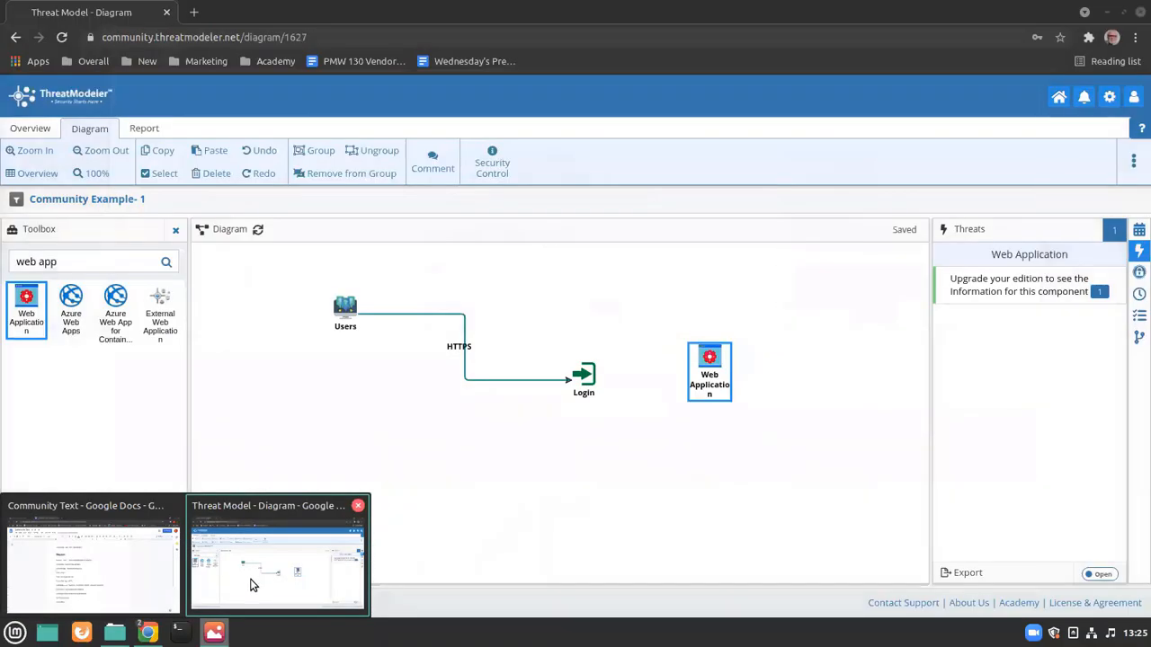
click(252, 586)
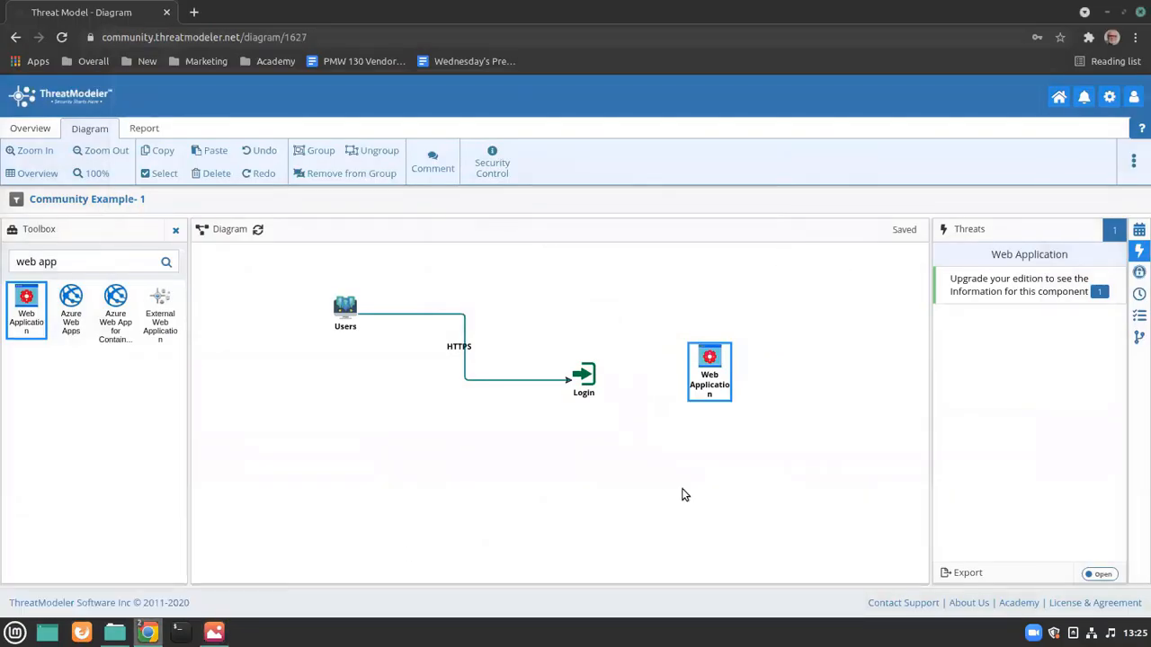
- Connect Login to Web Application and move Login down and to the left, between Users and Web Application
drag(583, 375, 608, 393)
drag(623, 553, 623, 528)
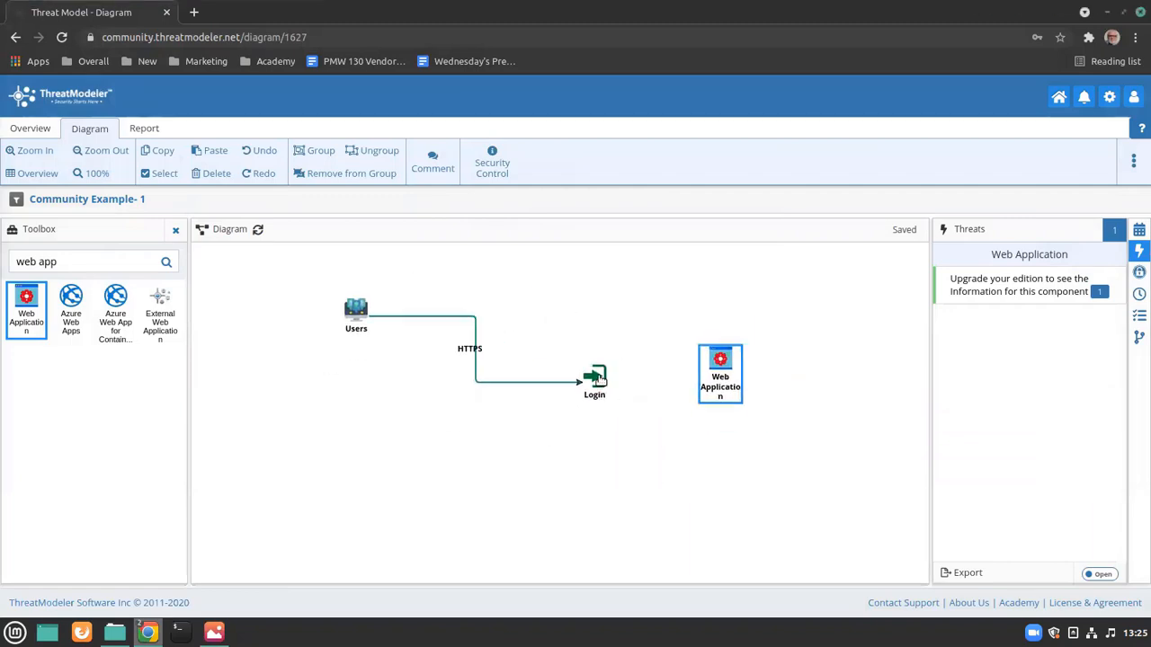
drag(599, 380, 696, 373)
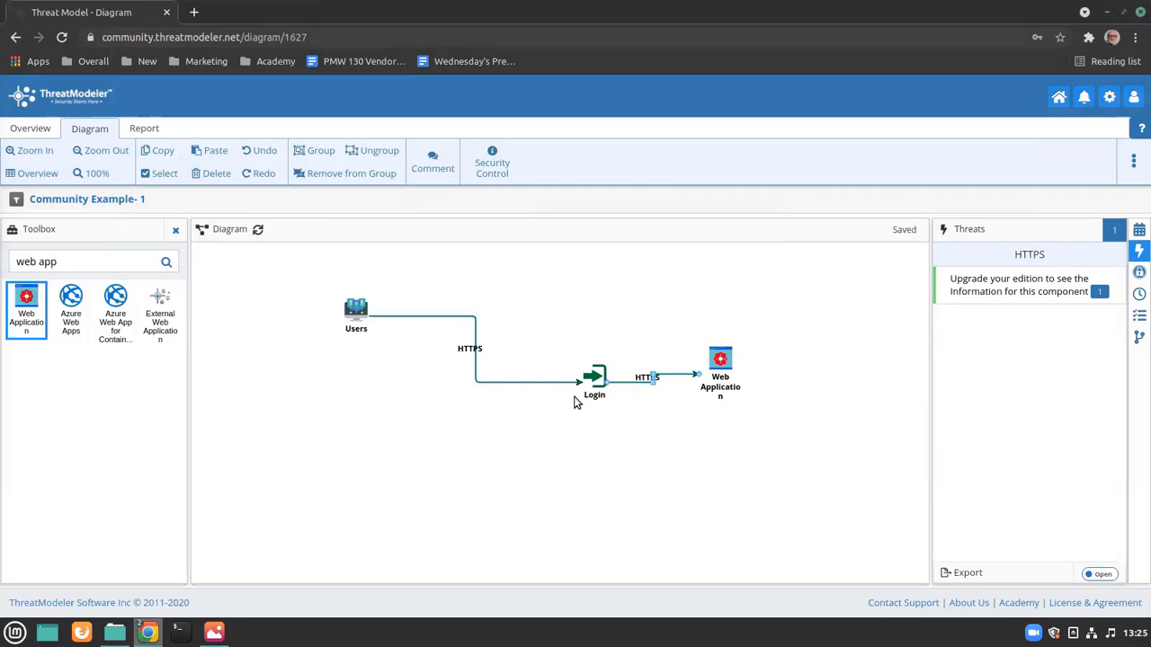
drag(580, 395, 487, 422)
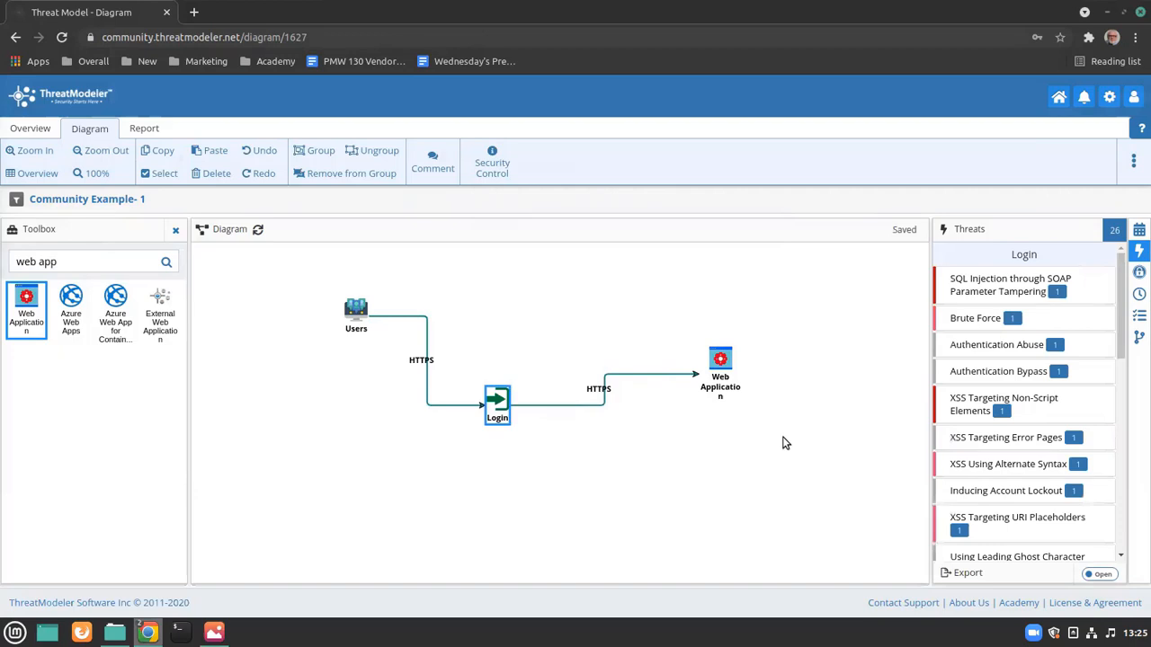
- Add a File Upload widget to the properties of the Web Application component
click(712, 388)
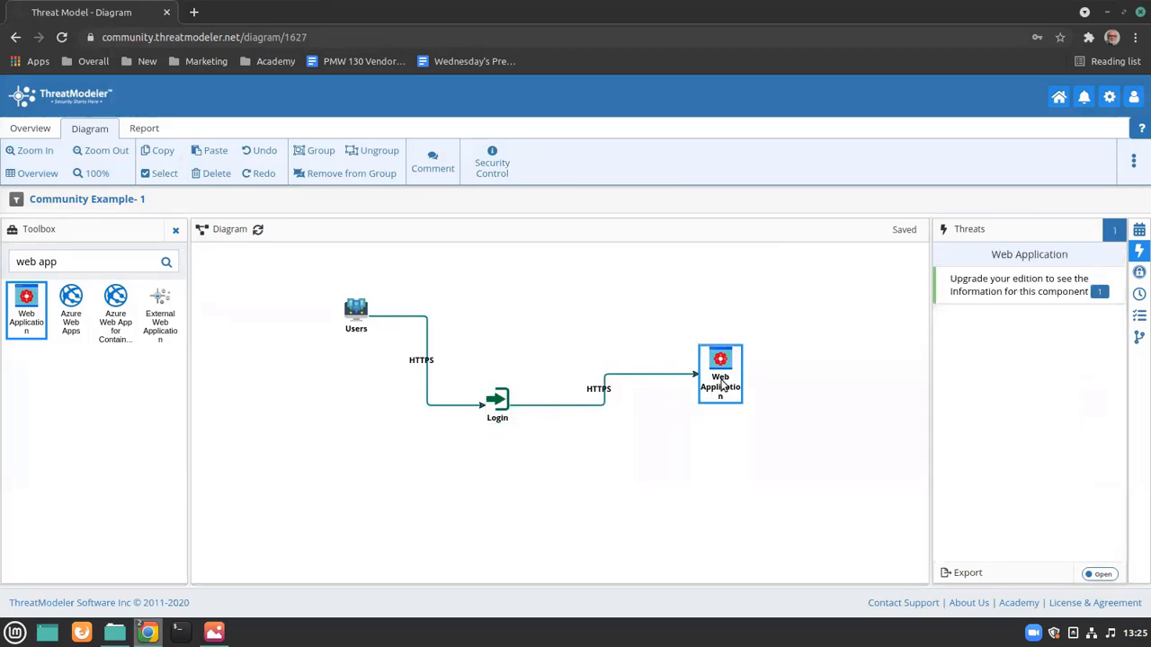
click(1139, 231)
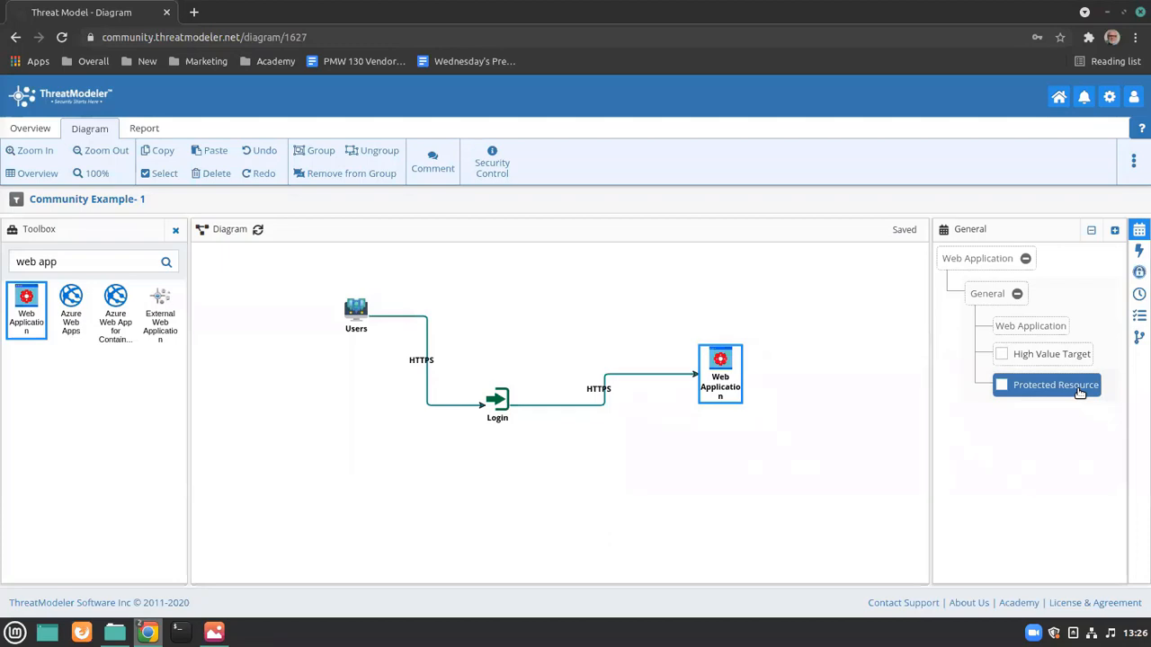
click(1115, 233)
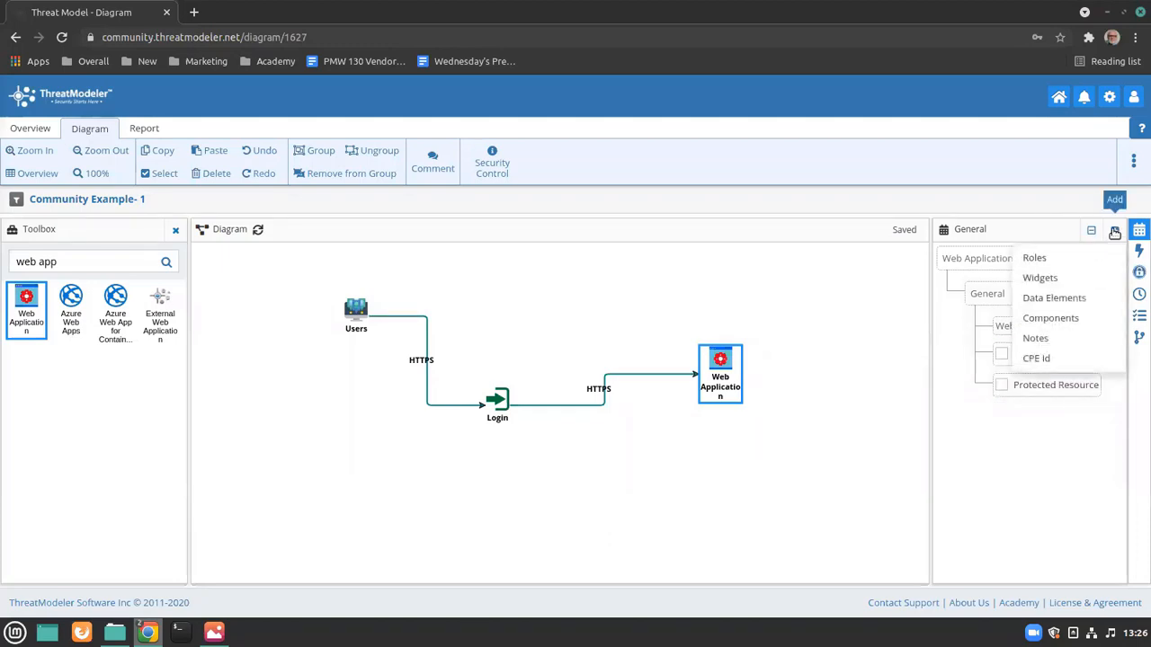
click(1077, 284)
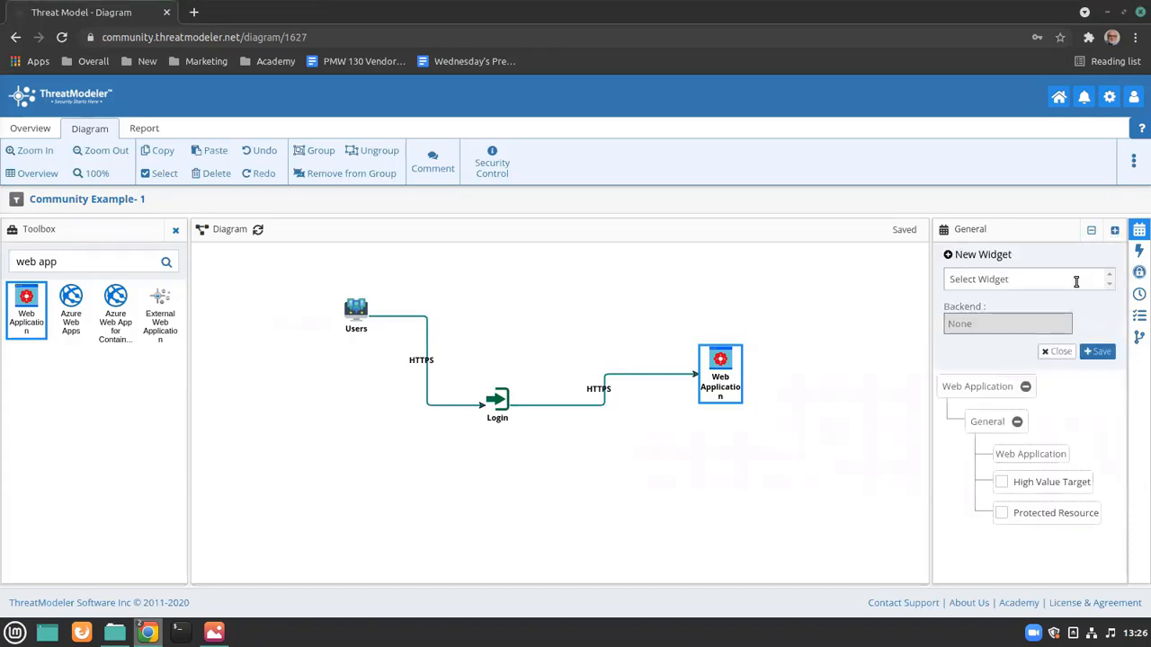
click(1043, 281)
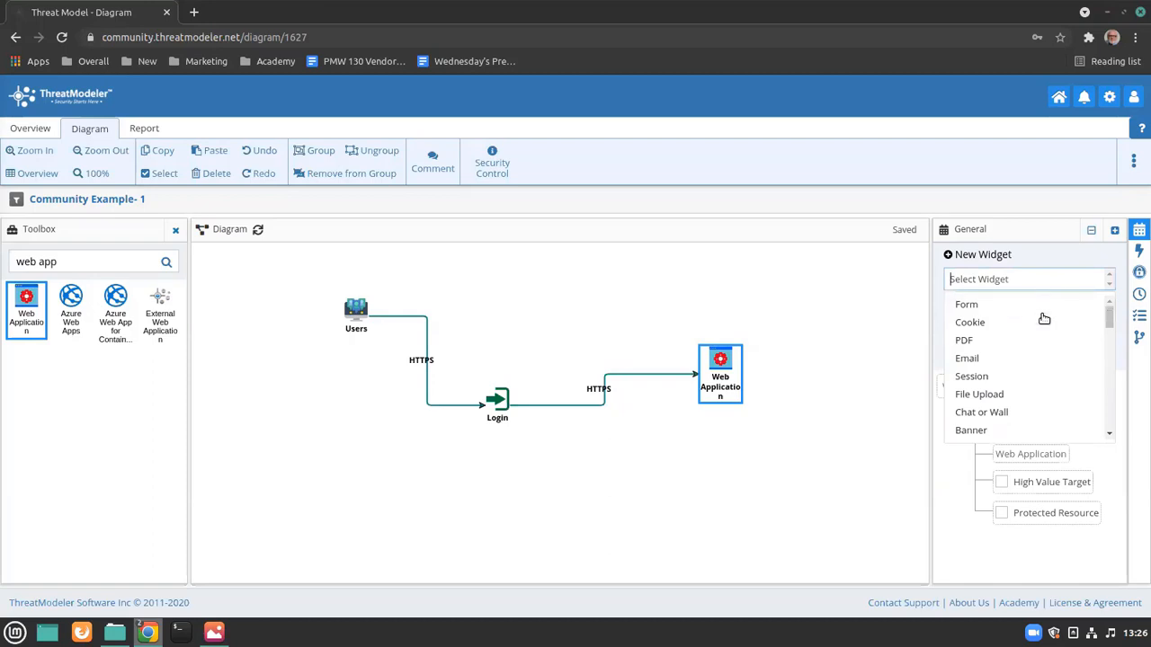
click(1051, 402)
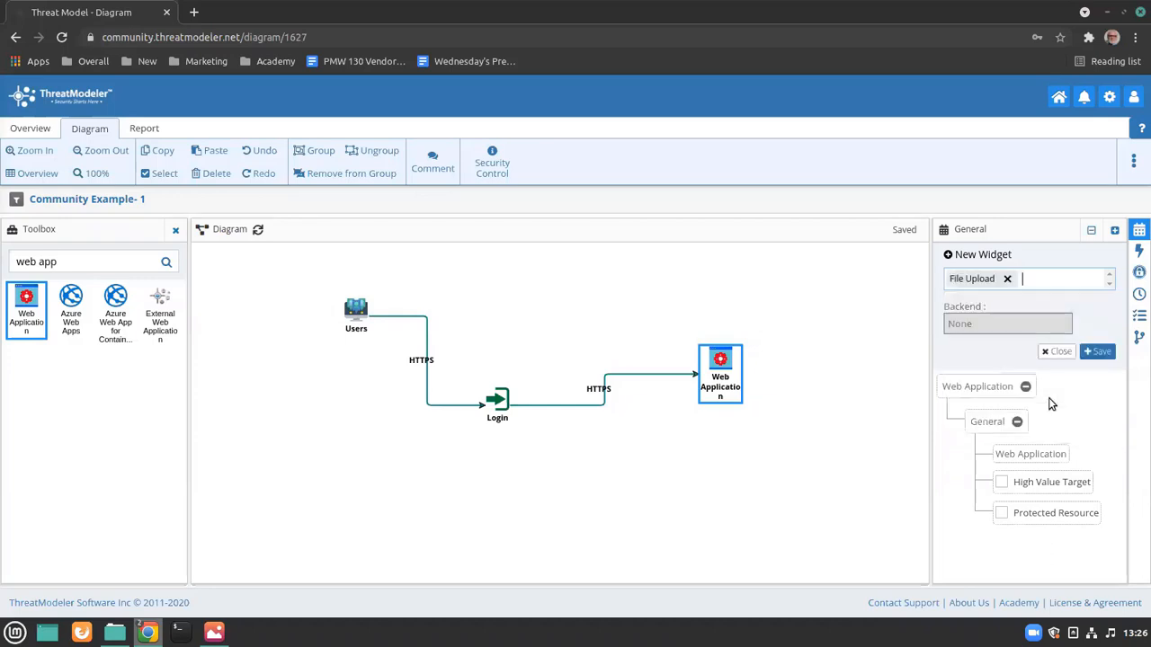
click(1104, 349)
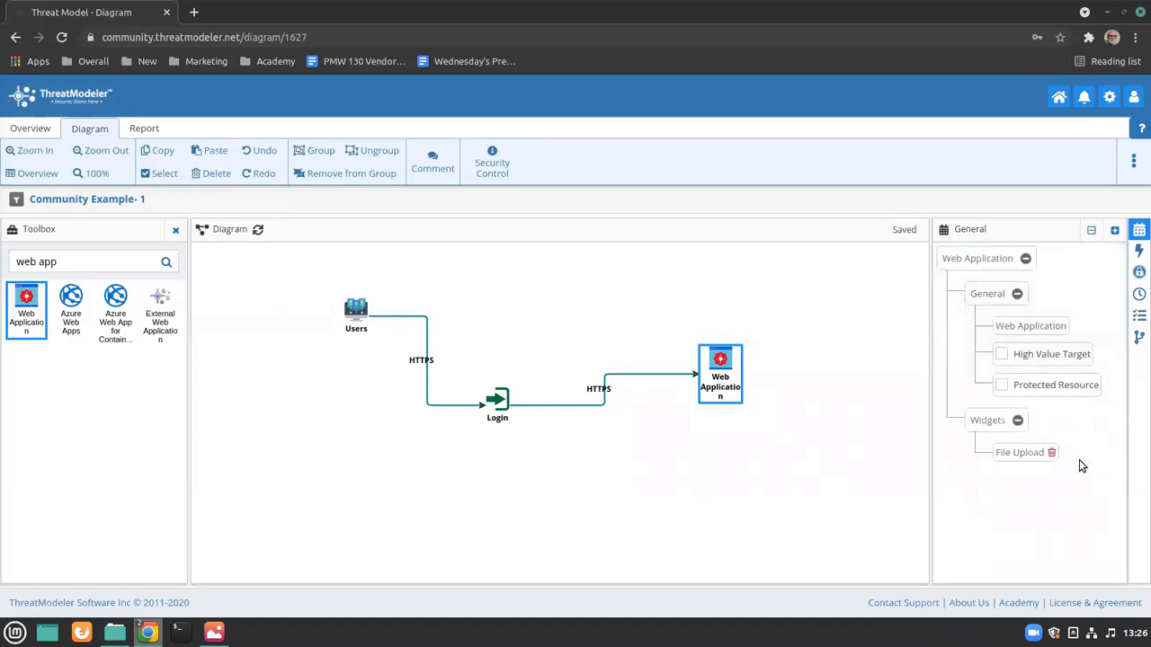
- Add the PII data element to the Web Application component's properties
click(1115, 231)
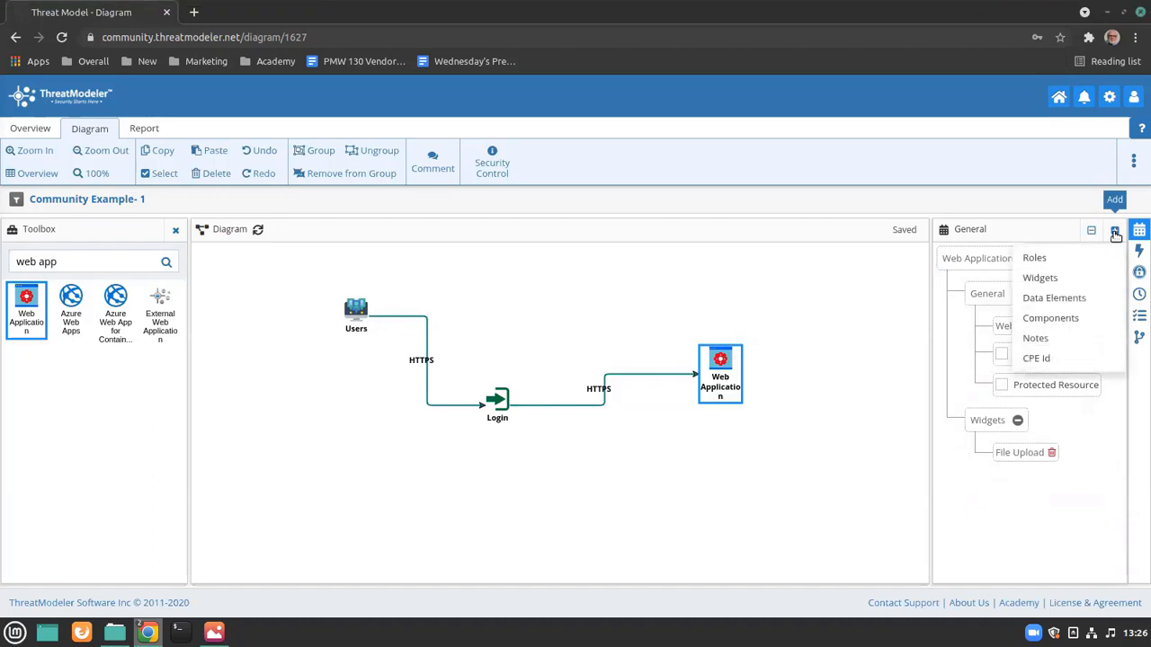
click(1080, 298)
click(1010, 281)
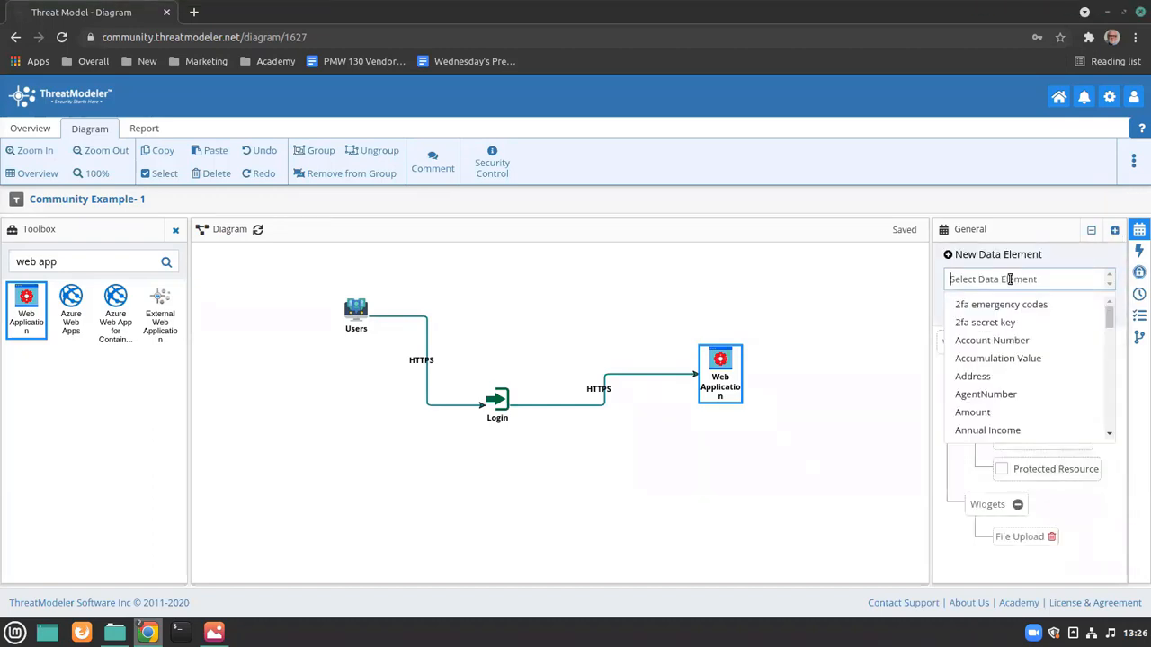
text(pii)
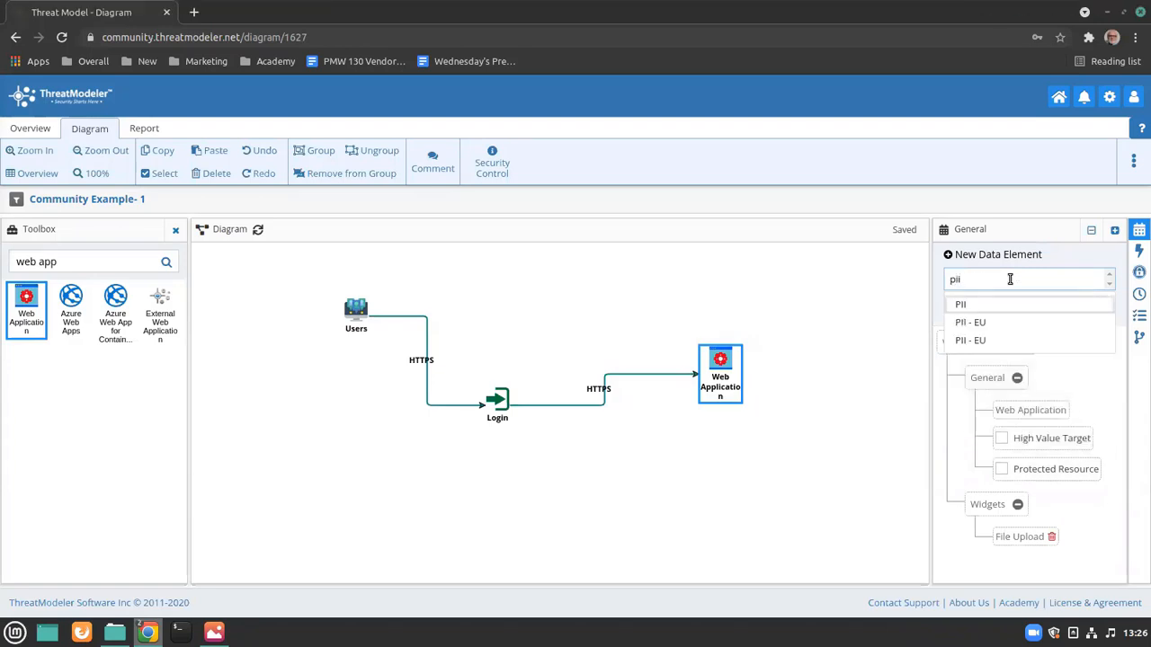
click(1010, 307)
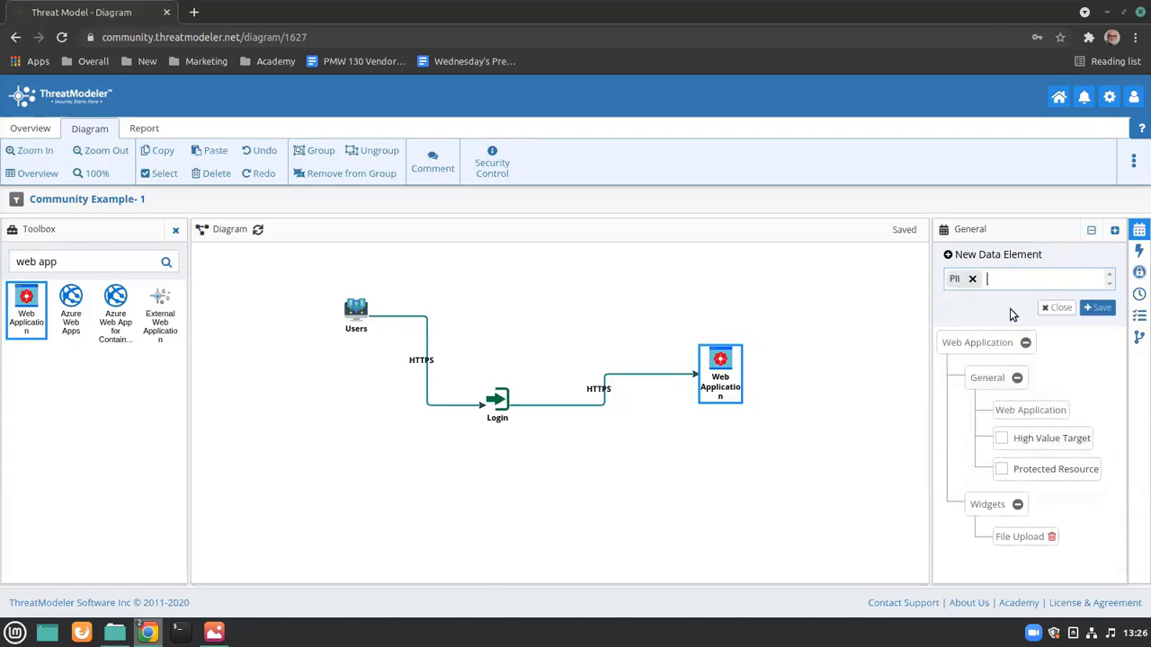
click(1101, 307)
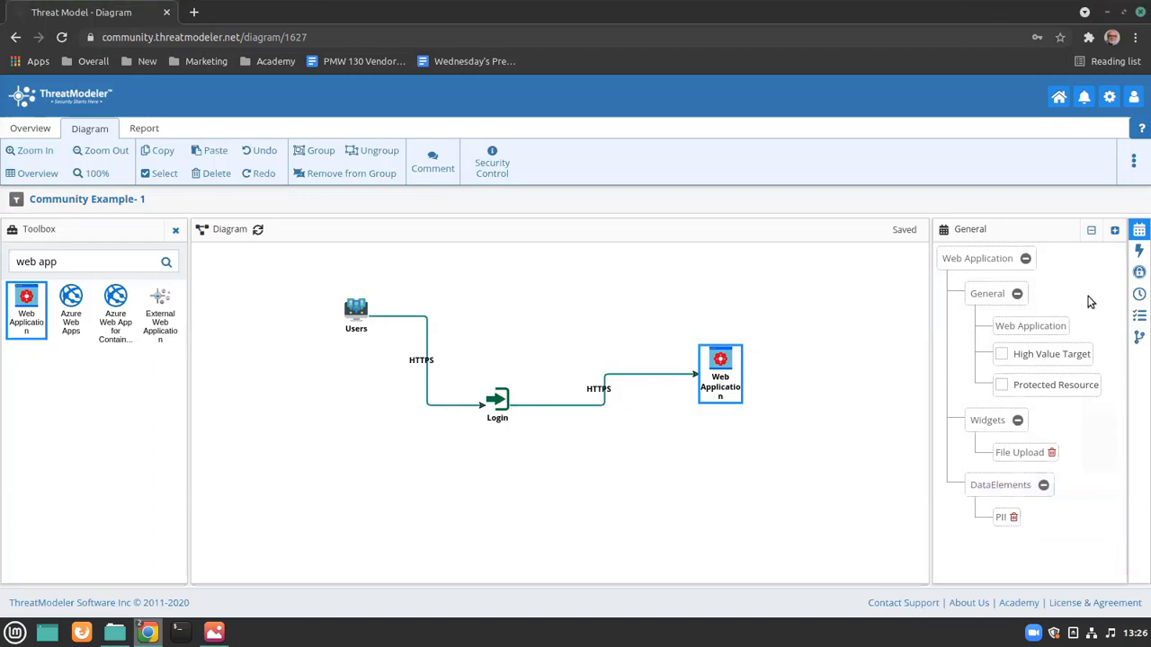
- Review the threat model's change timeline, task list and versions
click(1139, 295)
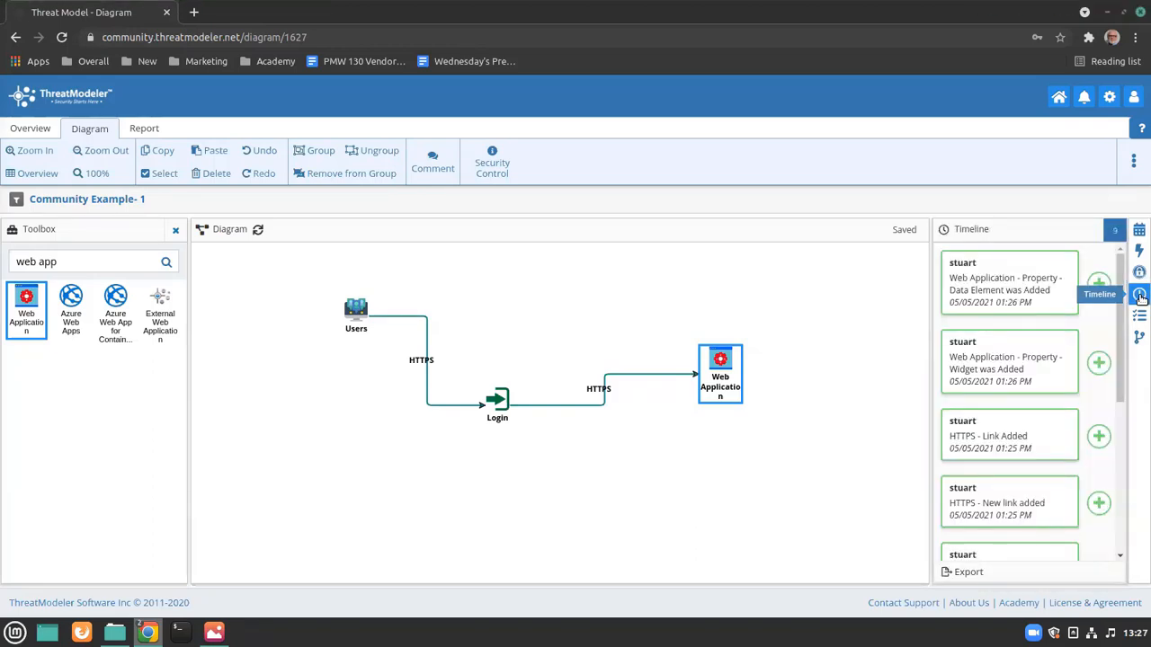
click(1139, 315)
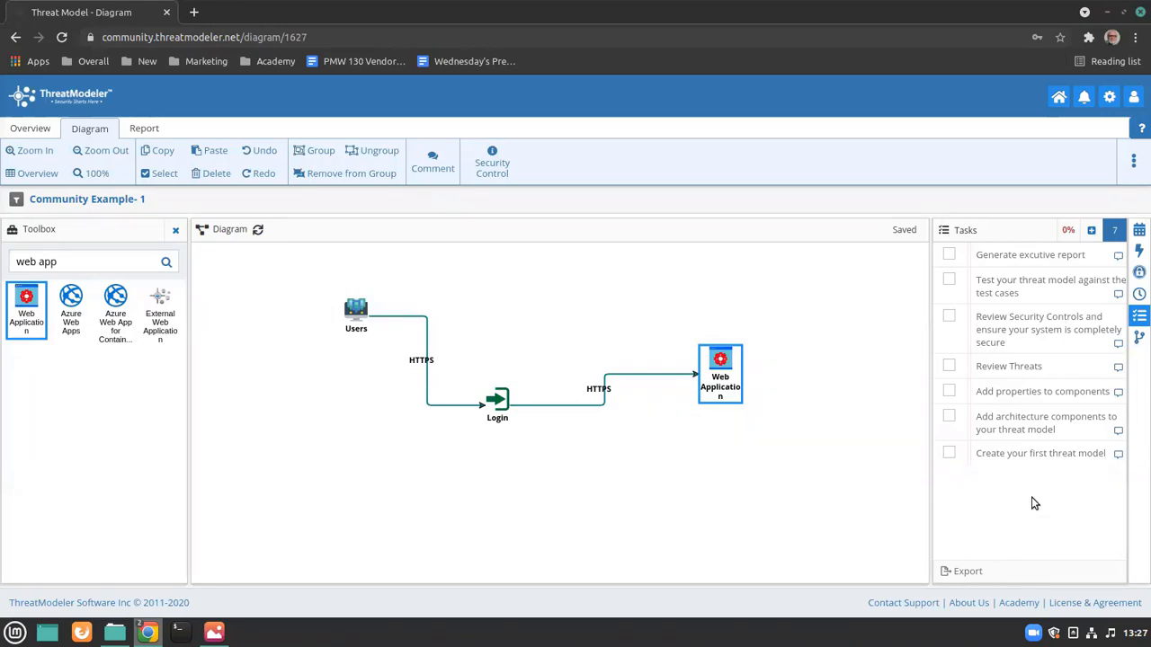
click(1140, 337)
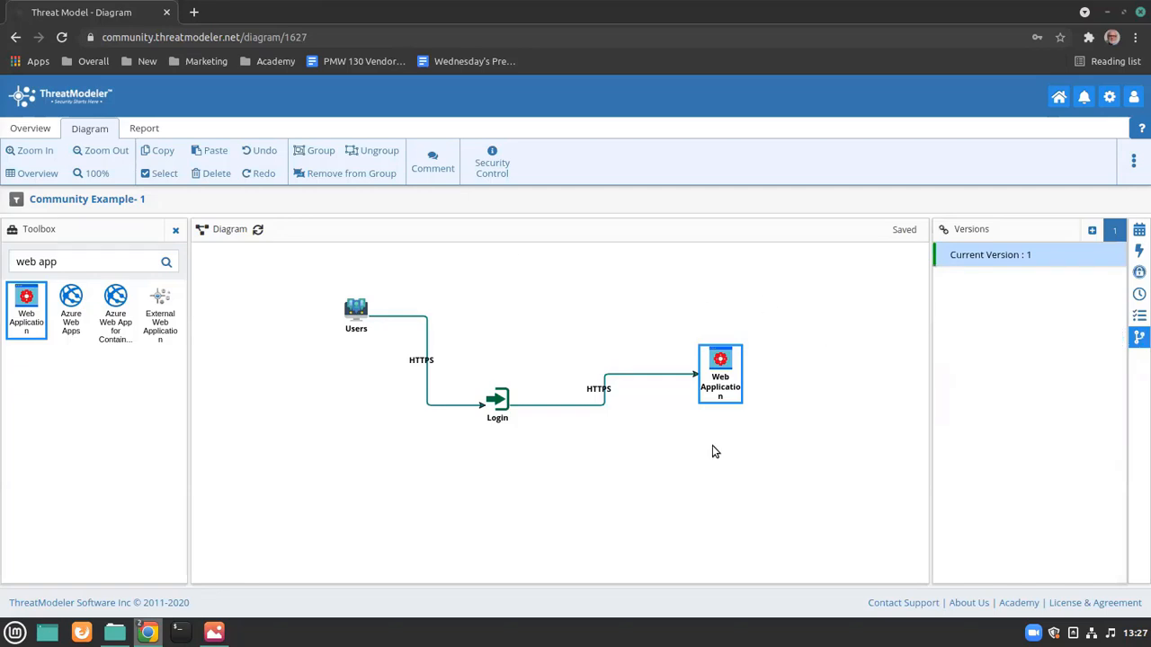
click(1092, 232)
click(1003, 280)
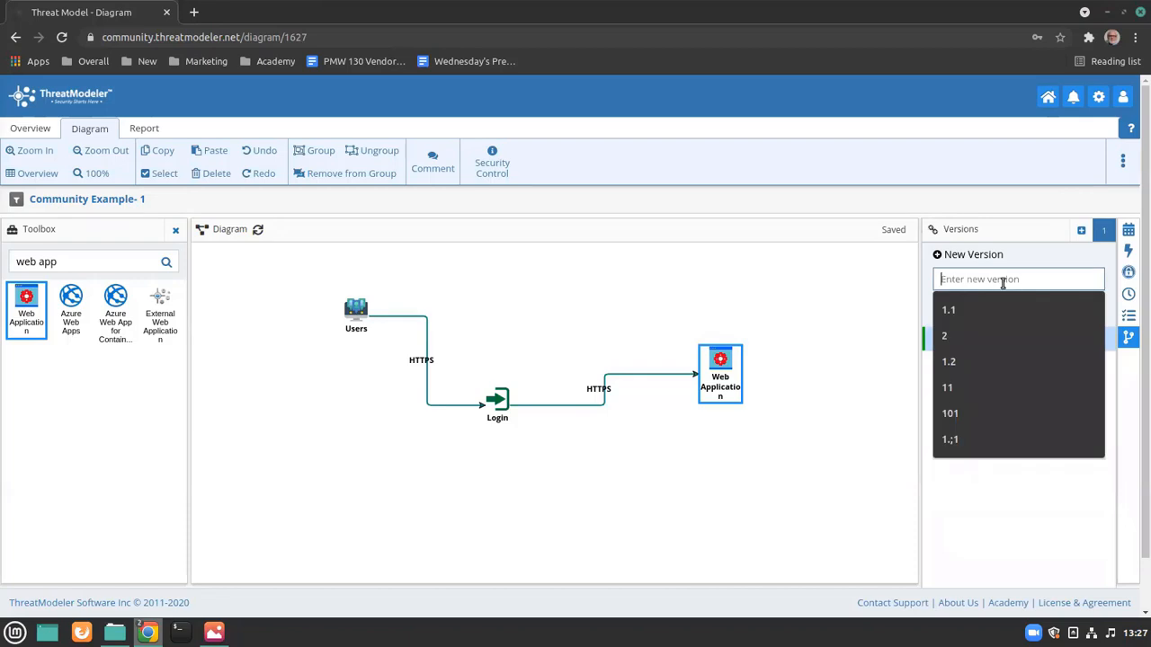
click(1004, 332)
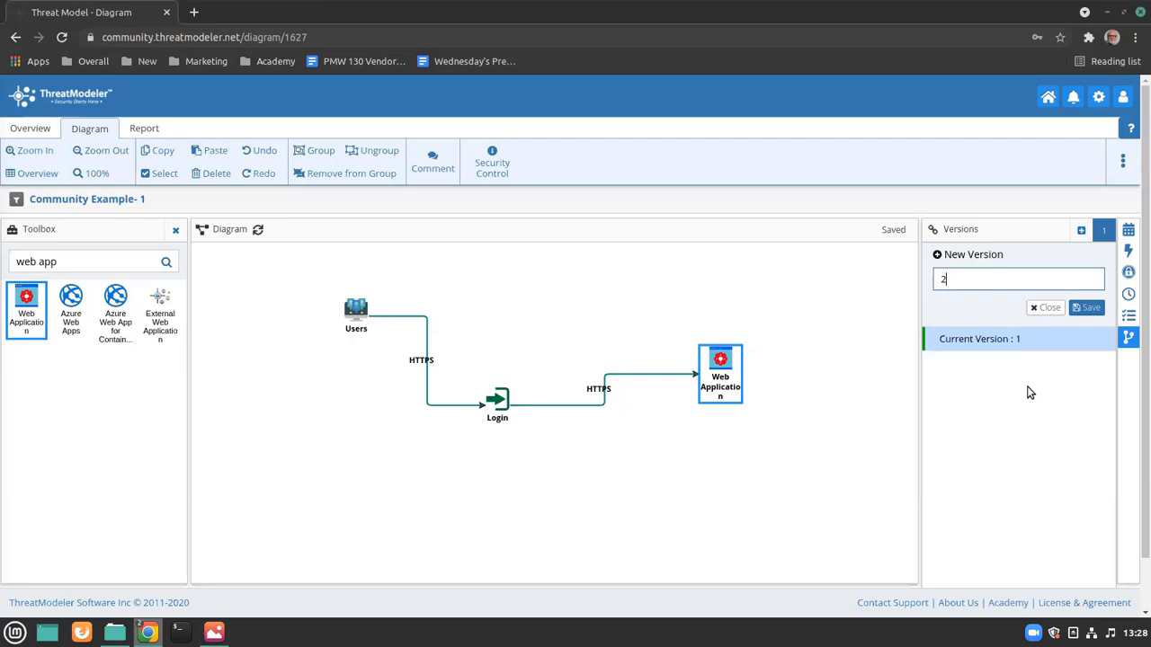
click(1048, 308)
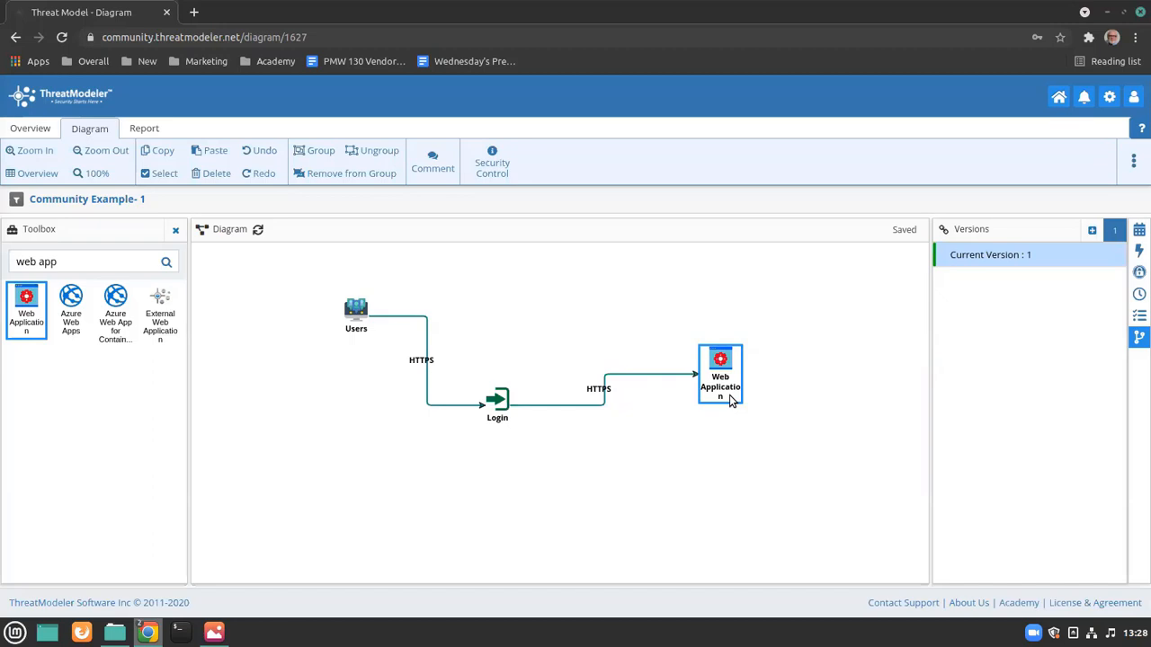
- Group the Web Application component, turn the group into an AWS EC2 container, and show that container's threats
click(319, 152)
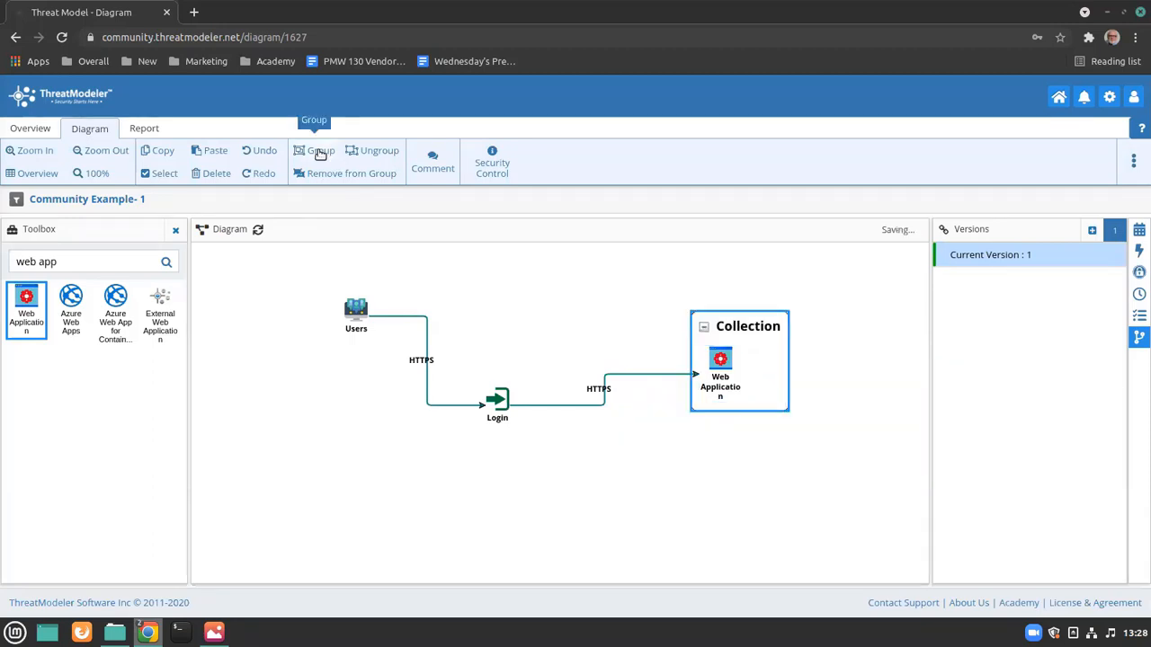
right_click(759, 367)
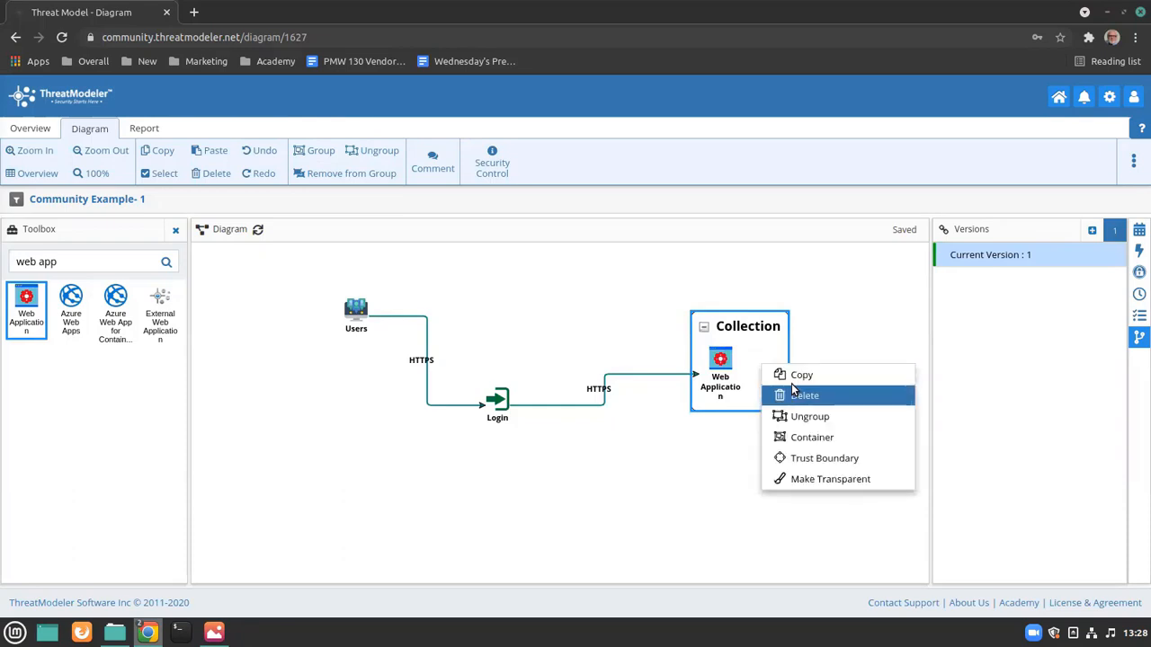
click(847, 437)
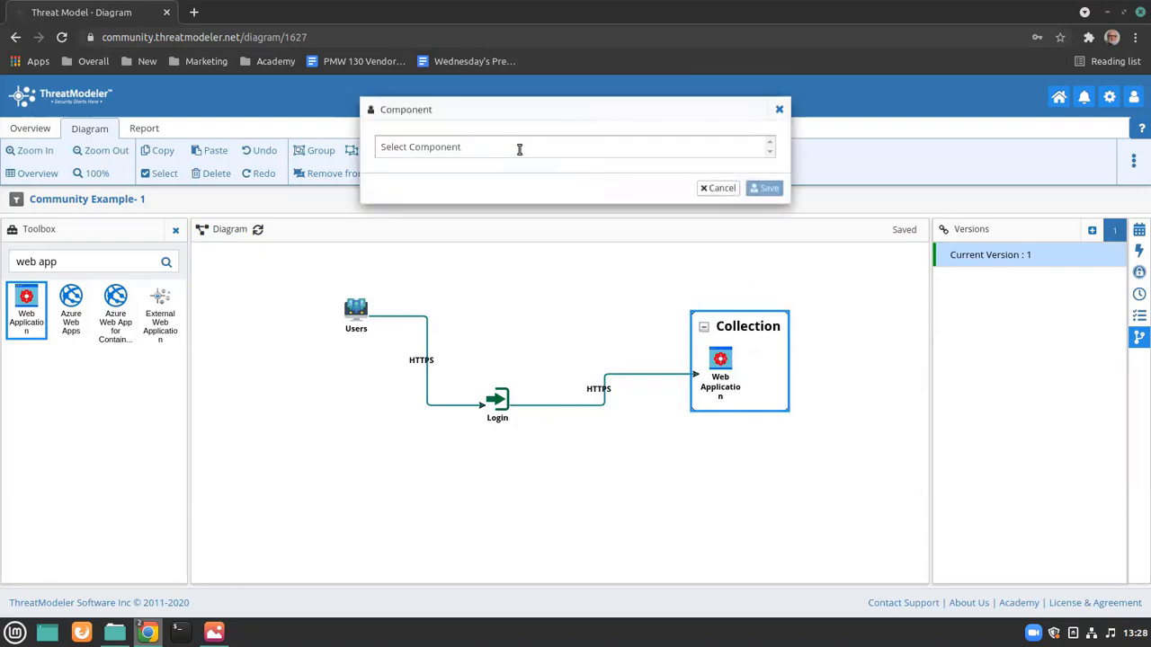
click(518, 149)
text(ec2)
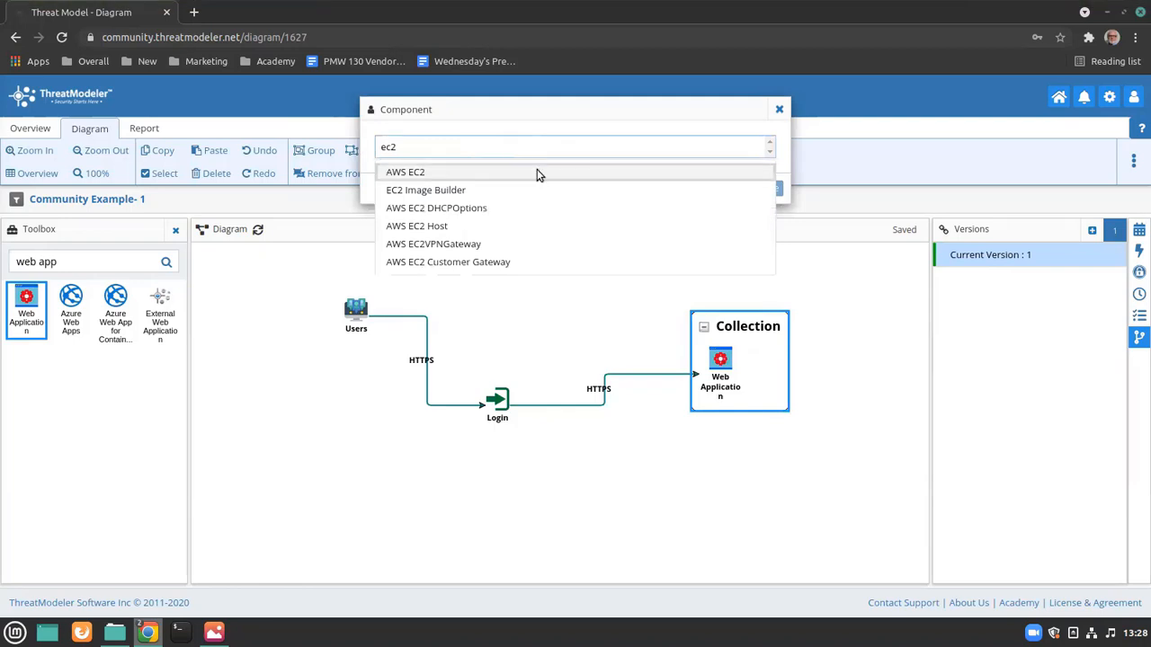
click(537, 172)
click(767, 188)
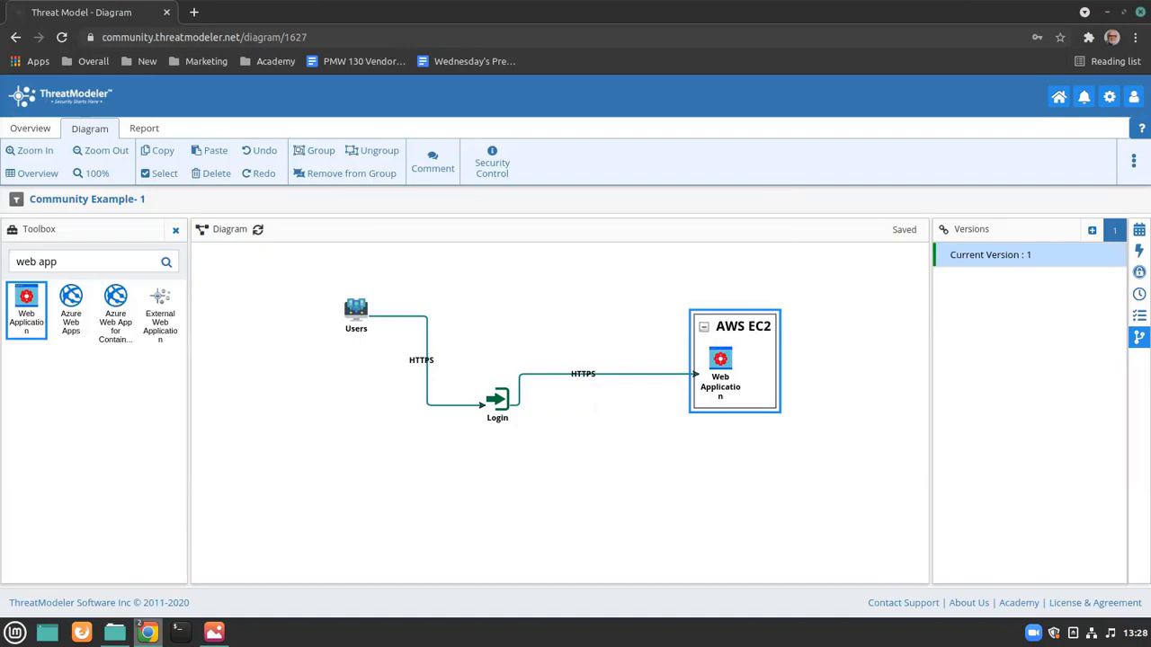
click(1138, 251)
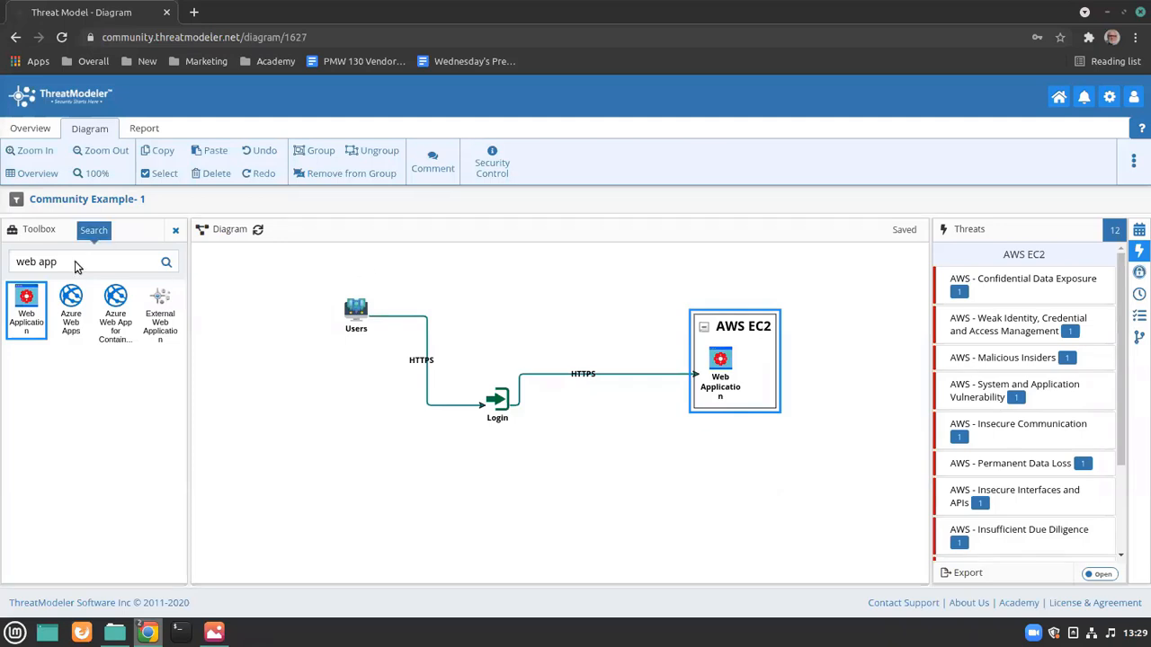
- Add a Database component to the AWS EC2 container, placed to the right of Web Application
drag(79, 262, 7, 259)
text(data)
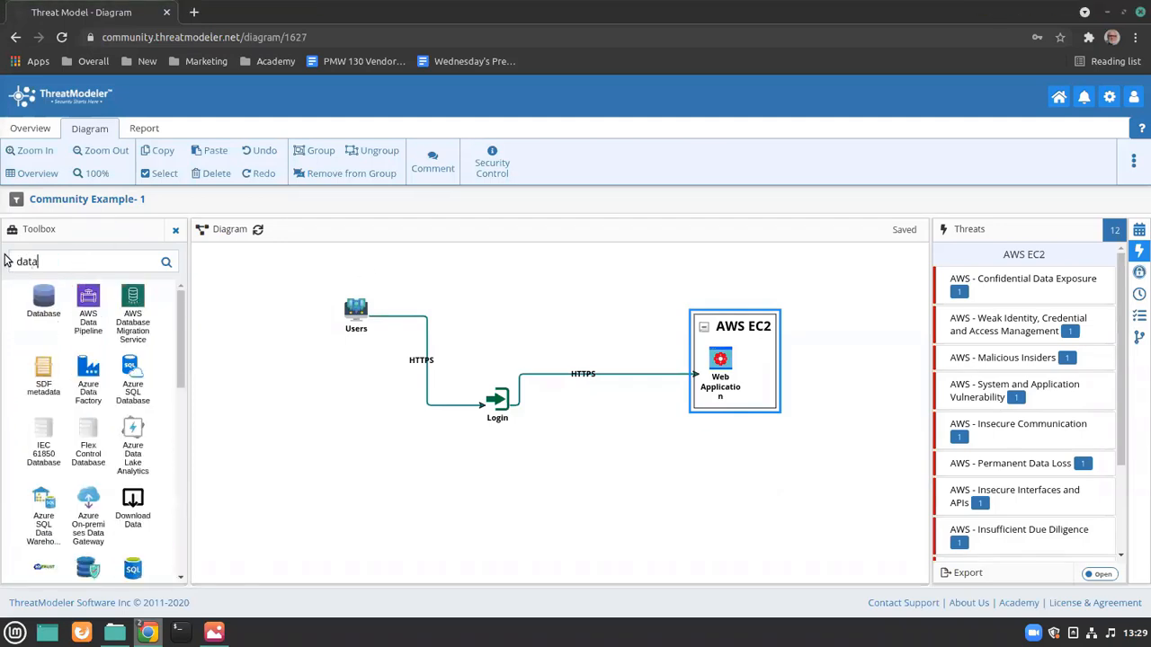
drag(43, 306, 746, 364)
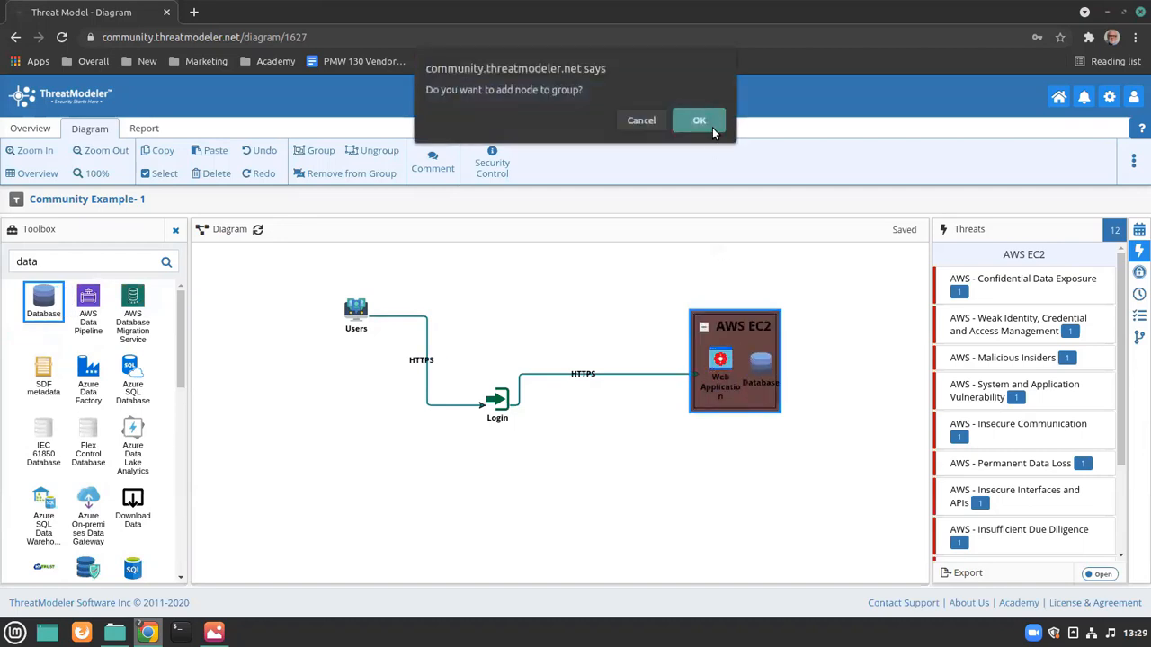
click(702, 120)
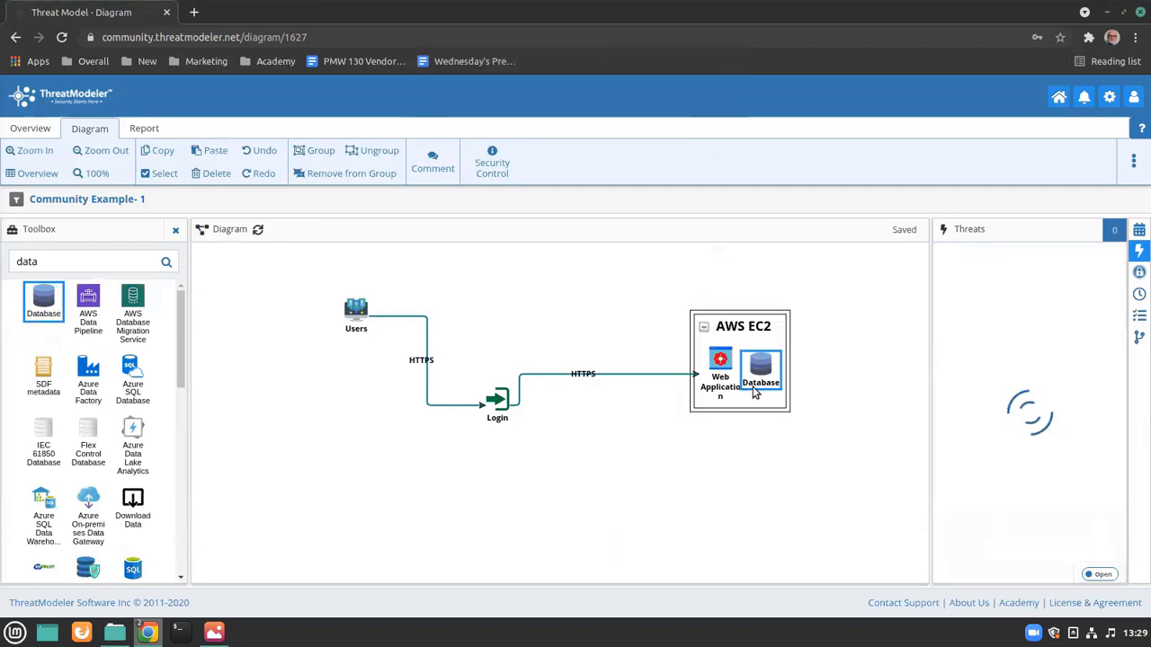
drag(753, 385, 763, 382)
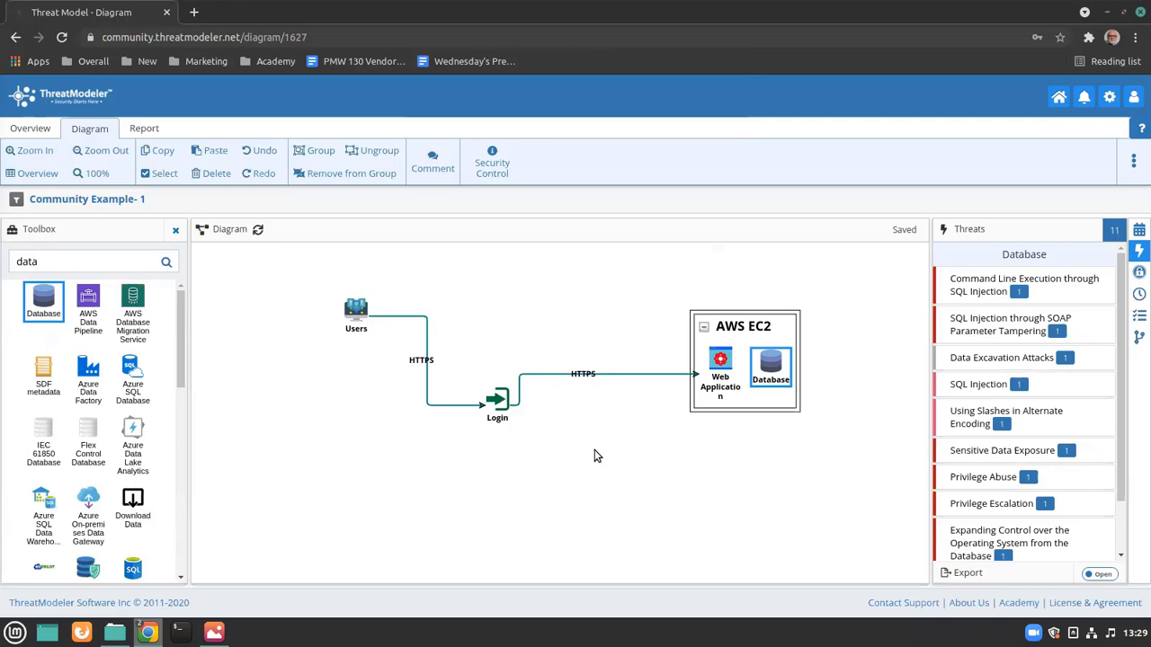
- Add a Checkout component to the right of the AWS EC2 container, linked from Database over HTTPS
drag(72, 261, 7, 242)
text(check)
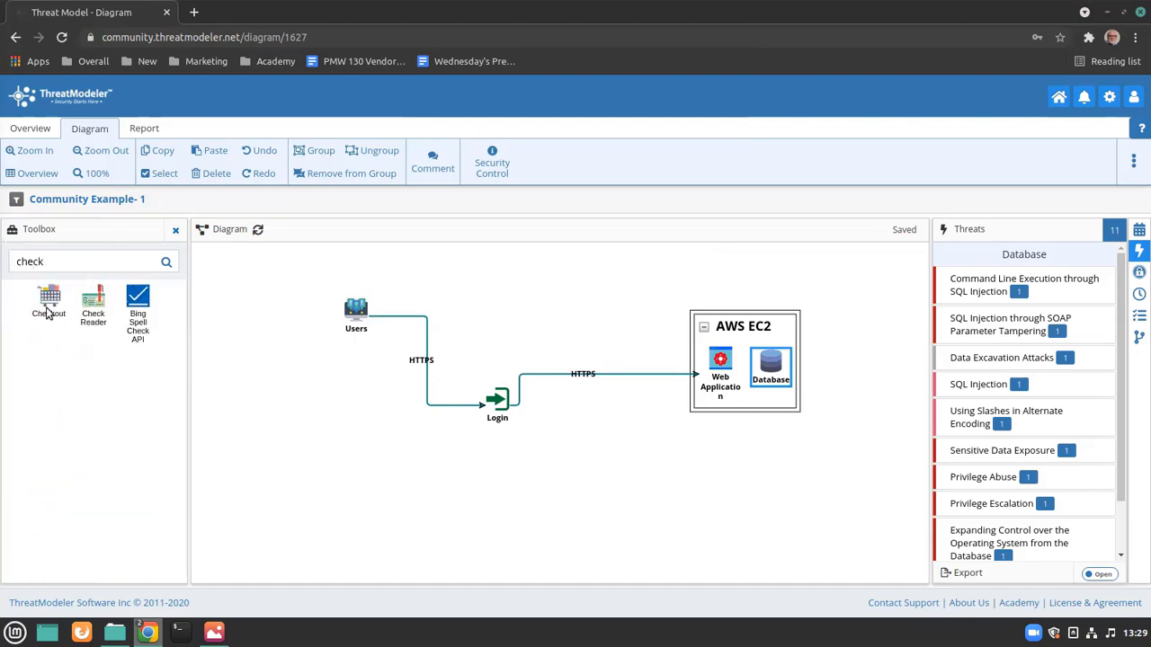
drag(48, 301, 889, 425)
click(892, 417)
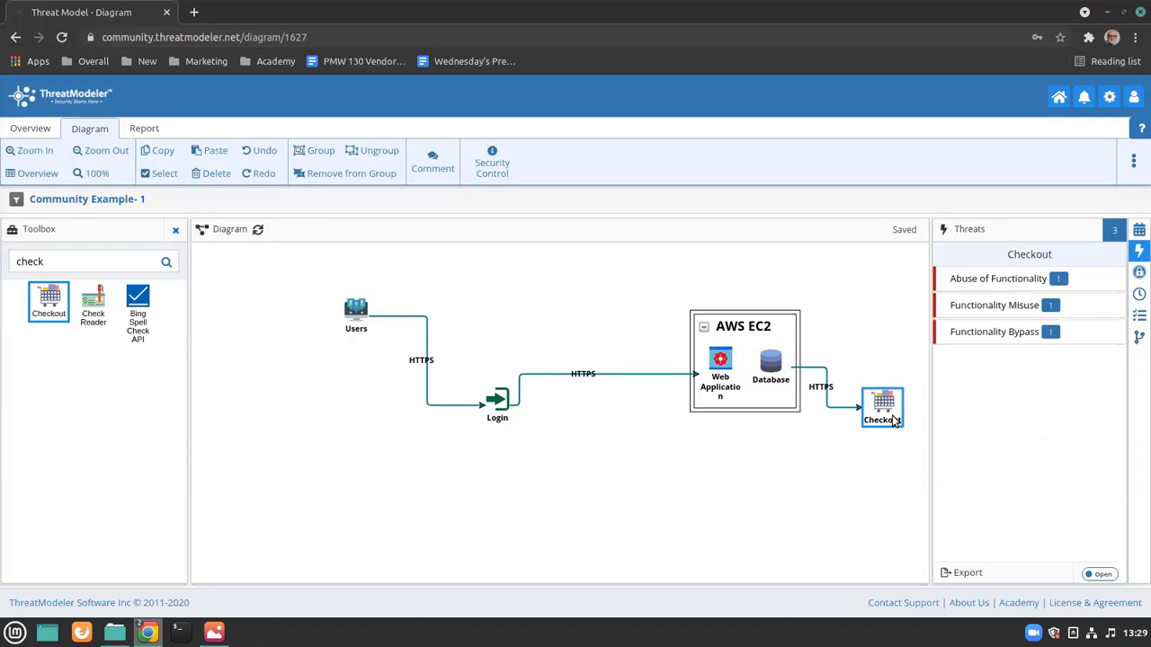
- Group the Checkout component and make the group an Azure Subnet trust boundary
click(312, 153)
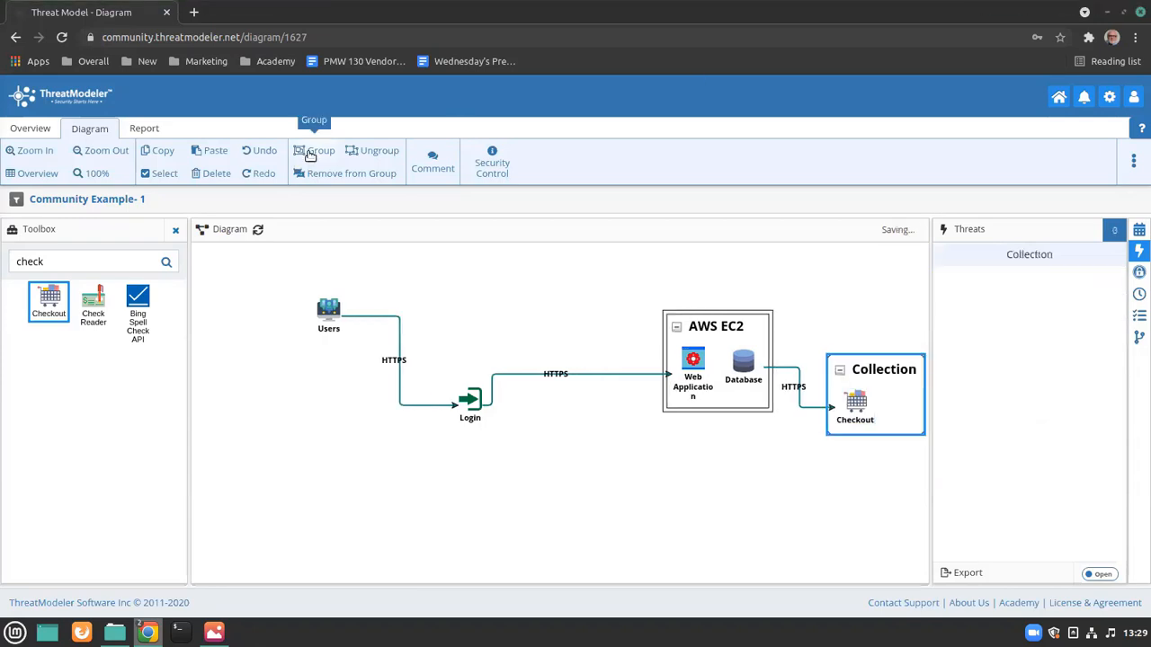
right_click(884, 410)
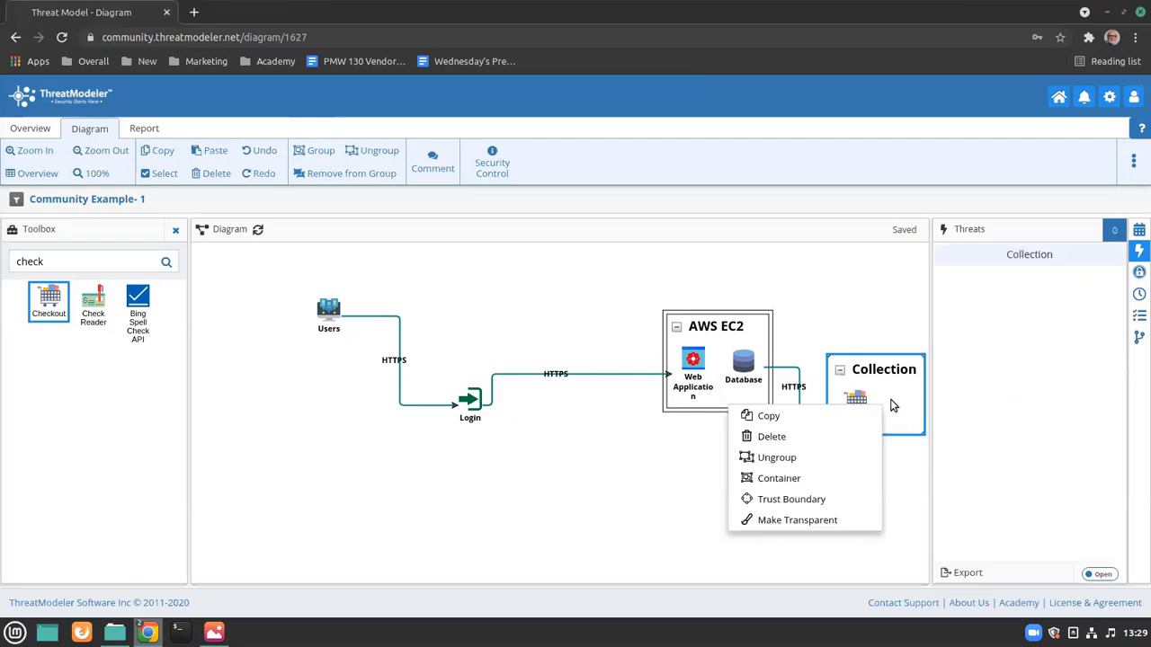
click(849, 500)
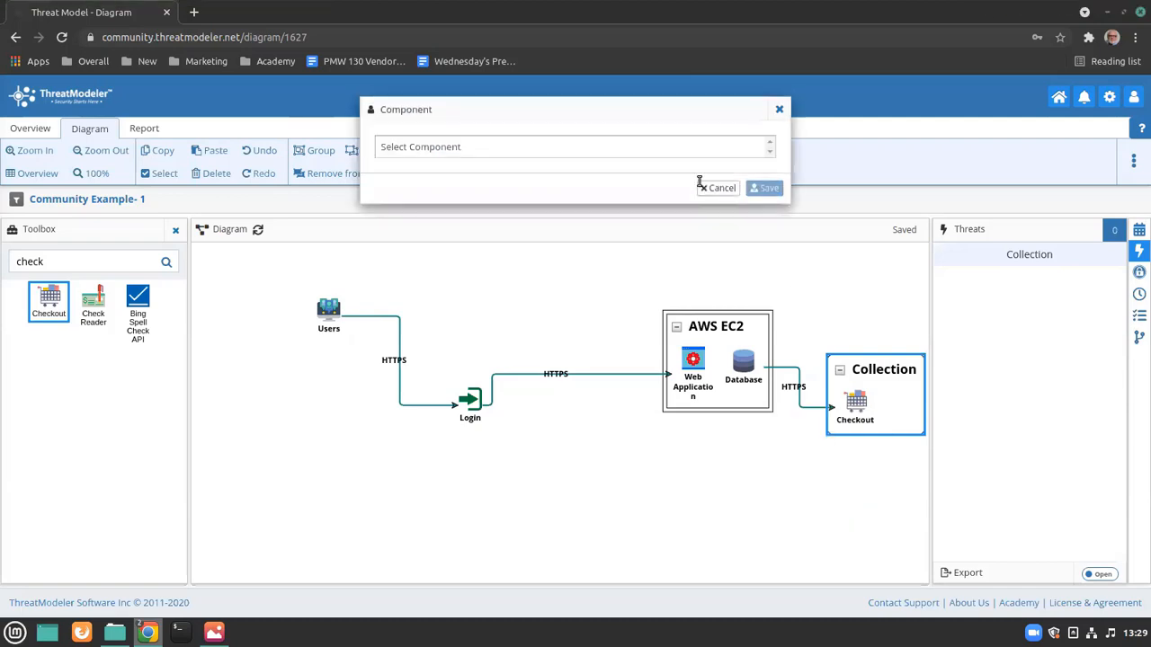
click(557, 145)
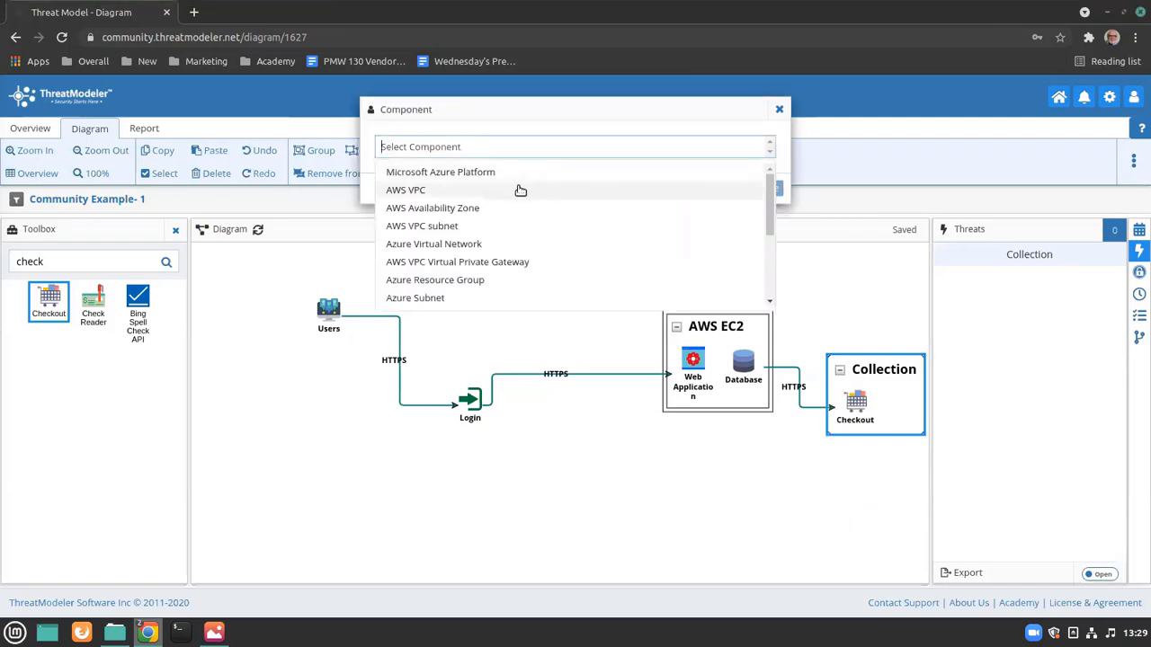
click(533, 299)
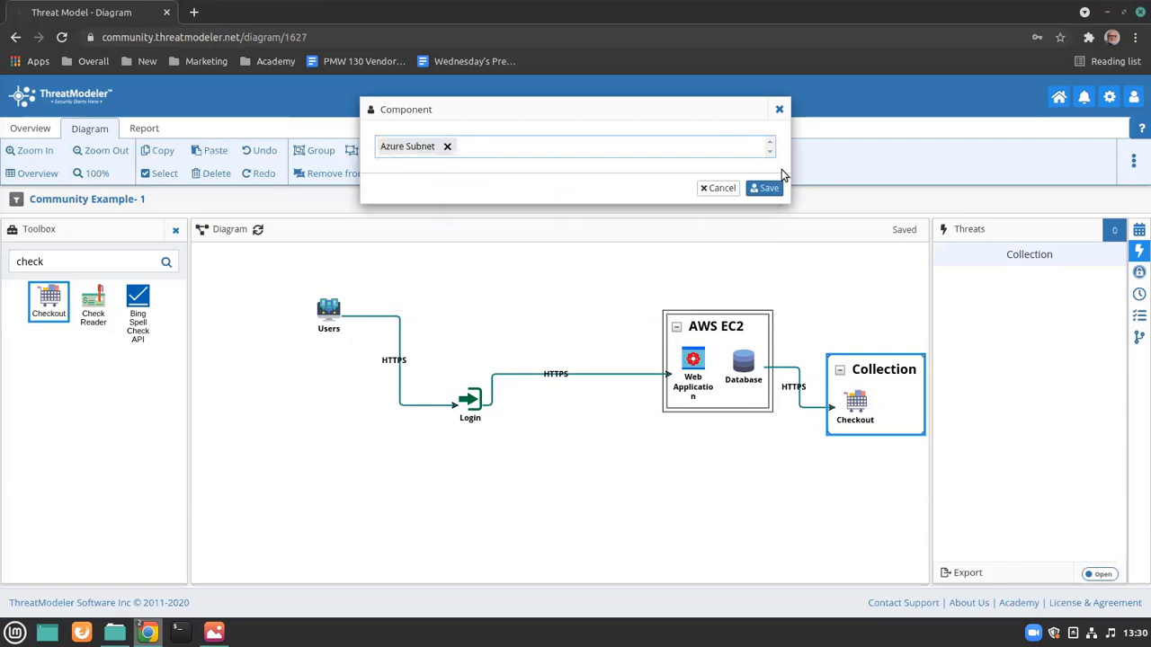
click(766, 188)
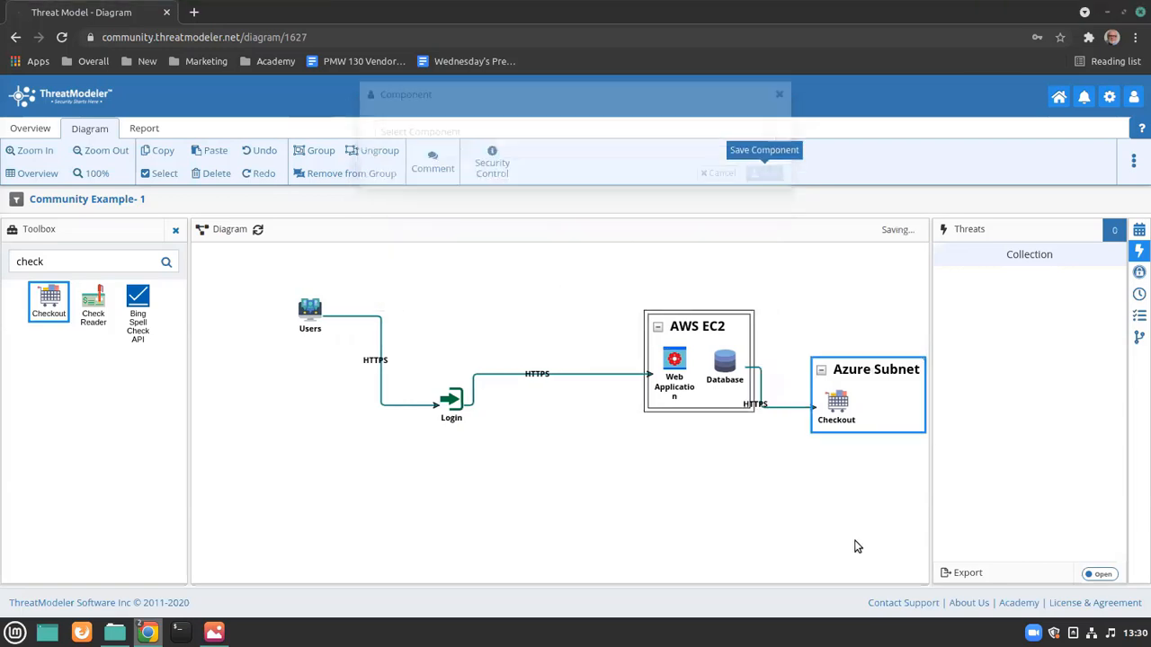
- Rename the Azure Subnet boundary to DMZ and move the AWS EC2 container down and slightly left, between Login and DMZ
double_click(878, 371)
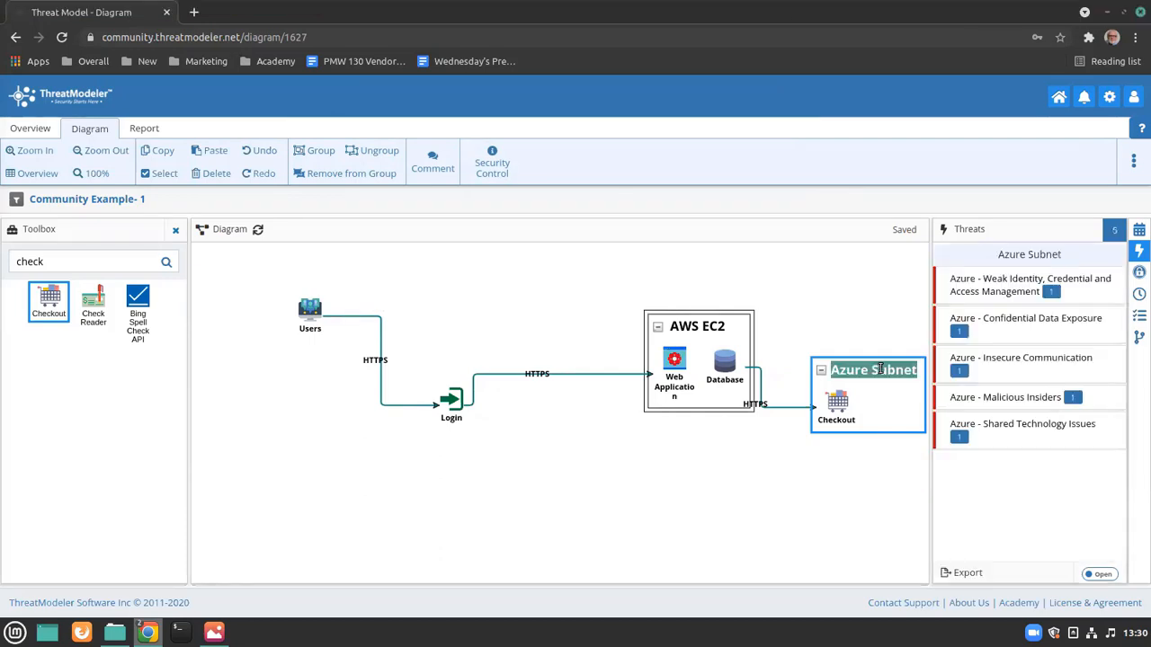
text(DMZ)
key(Return)
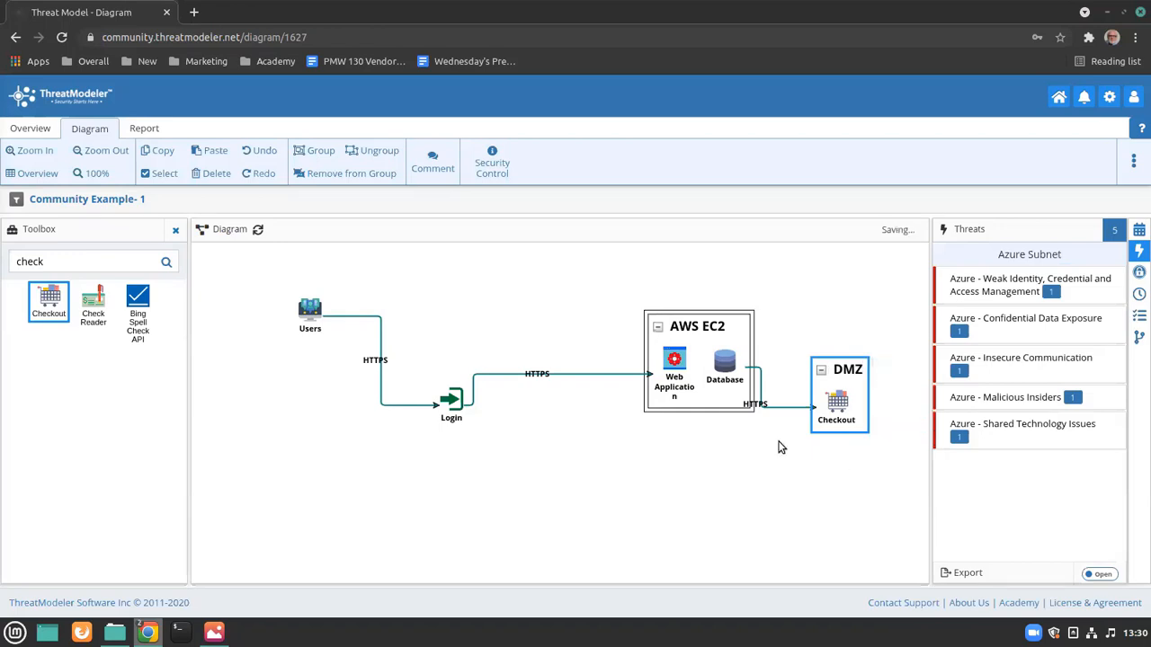
click(743, 392)
drag(712, 397, 665, 506)
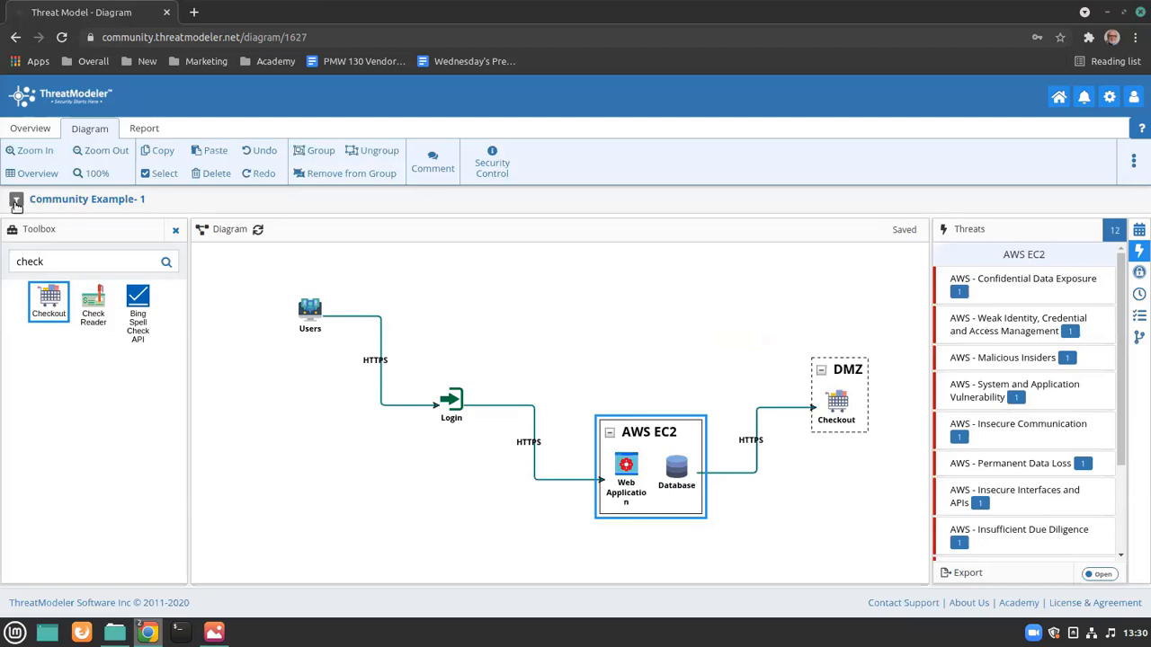
- Clear the toolbox search and look over the library choices for filtering the toolbox components
drag(63, 260, 8, 248)
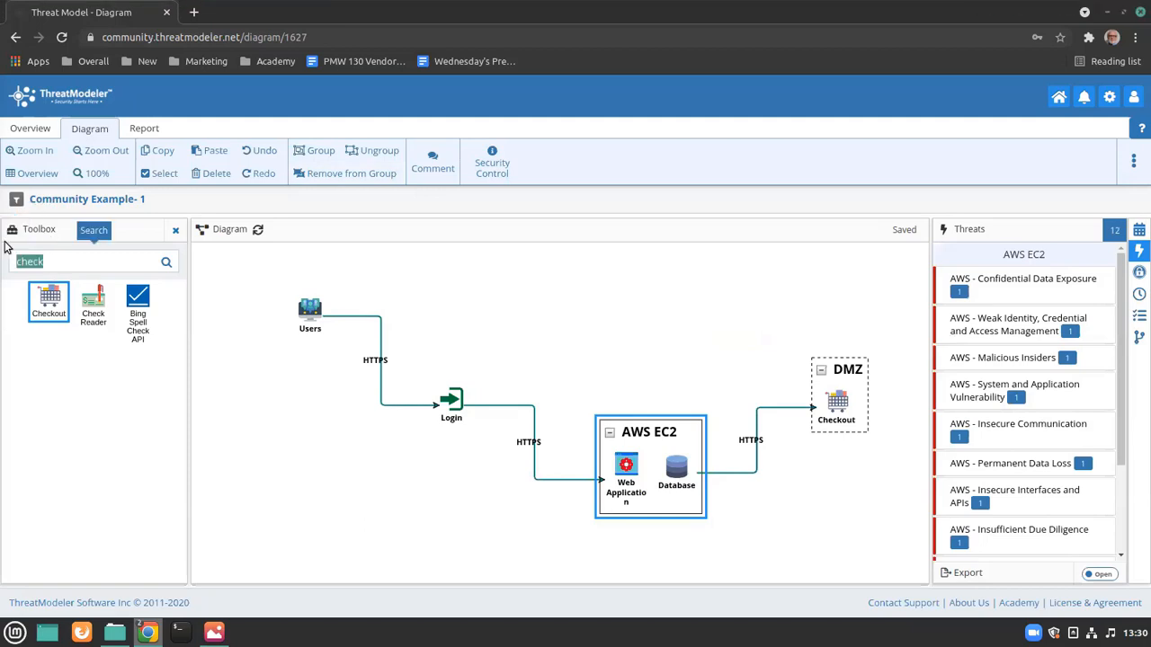
key(BackSpace)
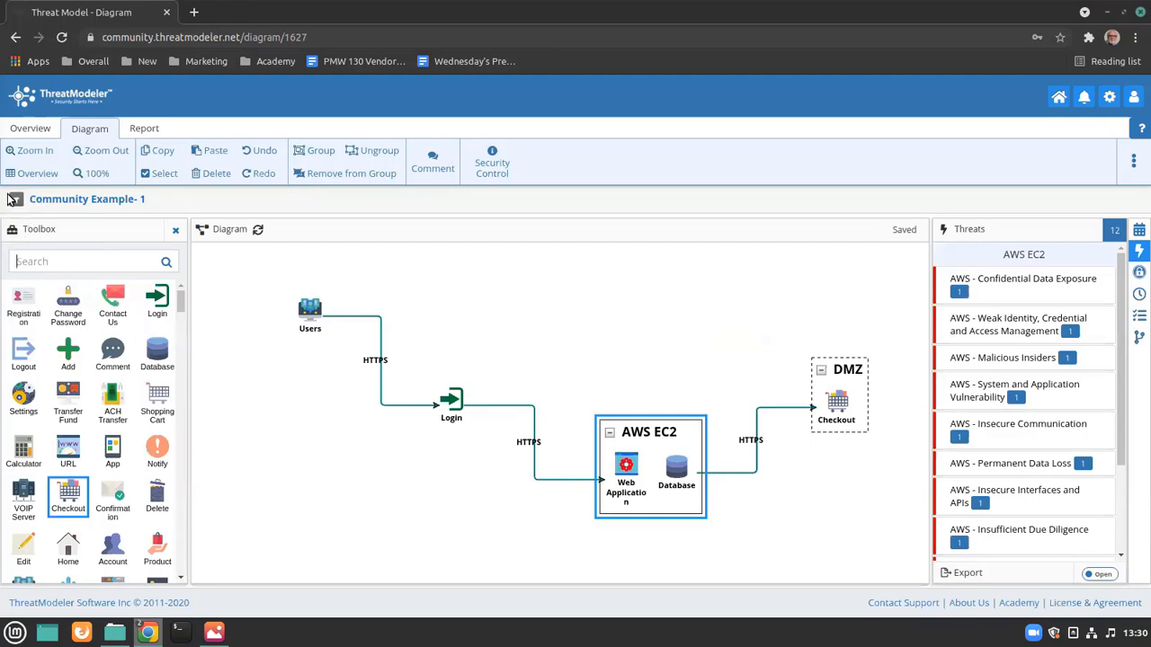
click(16, 201)
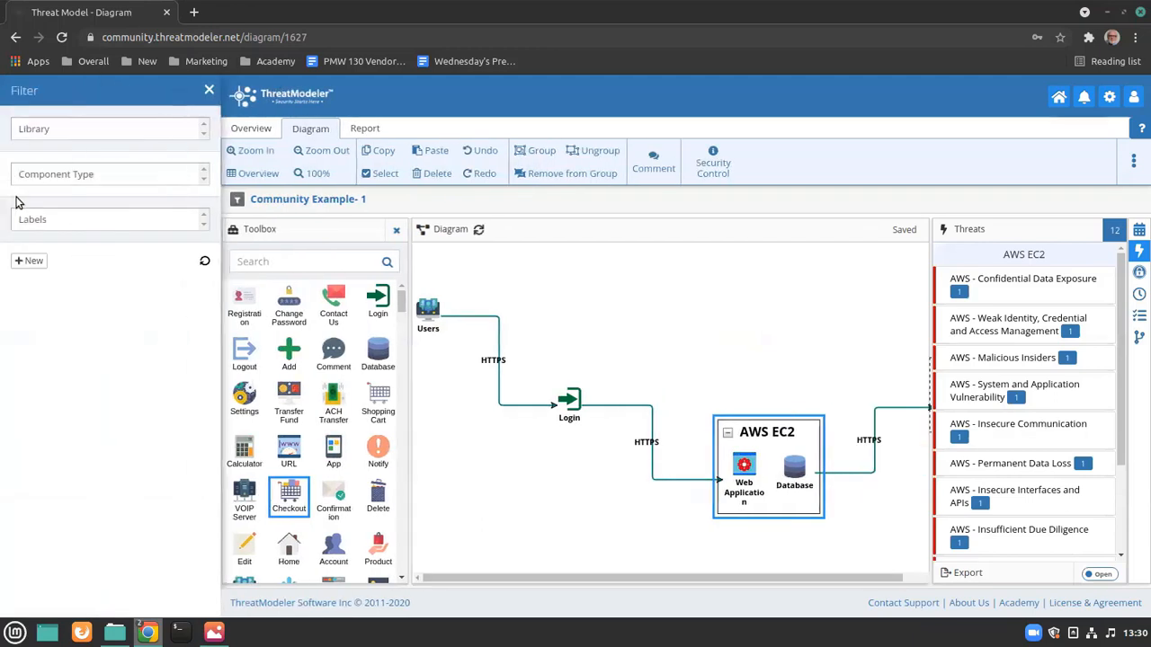
click(128, 134)
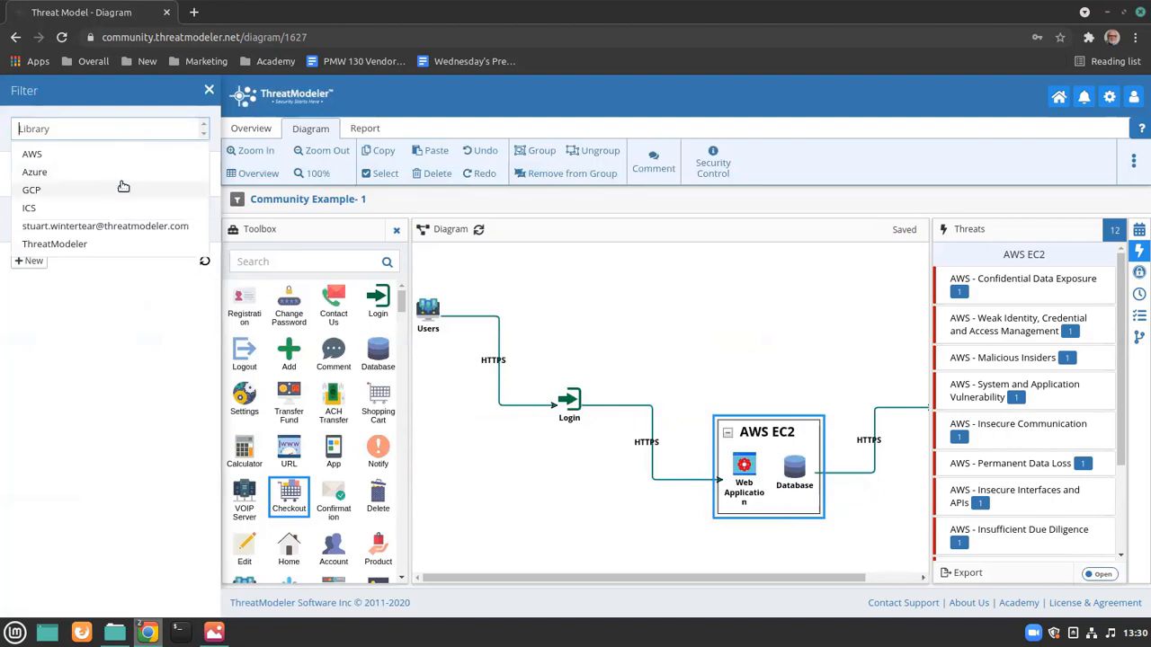
click(123, 349)
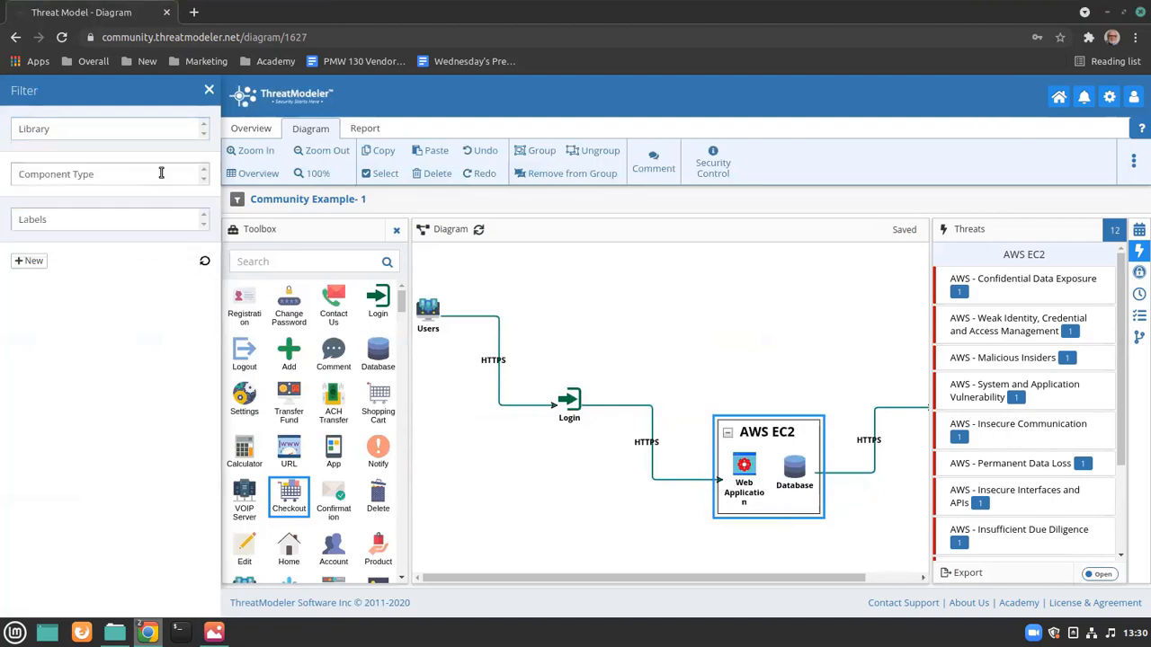
- Filter the toolbox by the Threat Model component type, remove that filter and close the filter settings
click(108, 173)
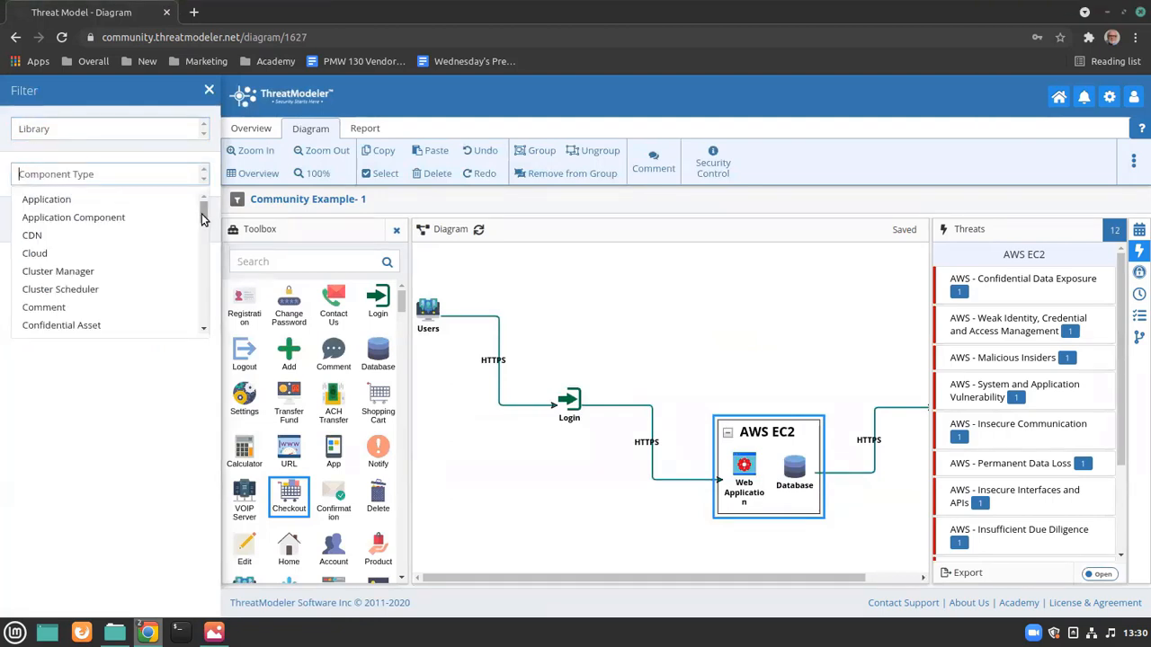
drag(205, 214, 208, 351)
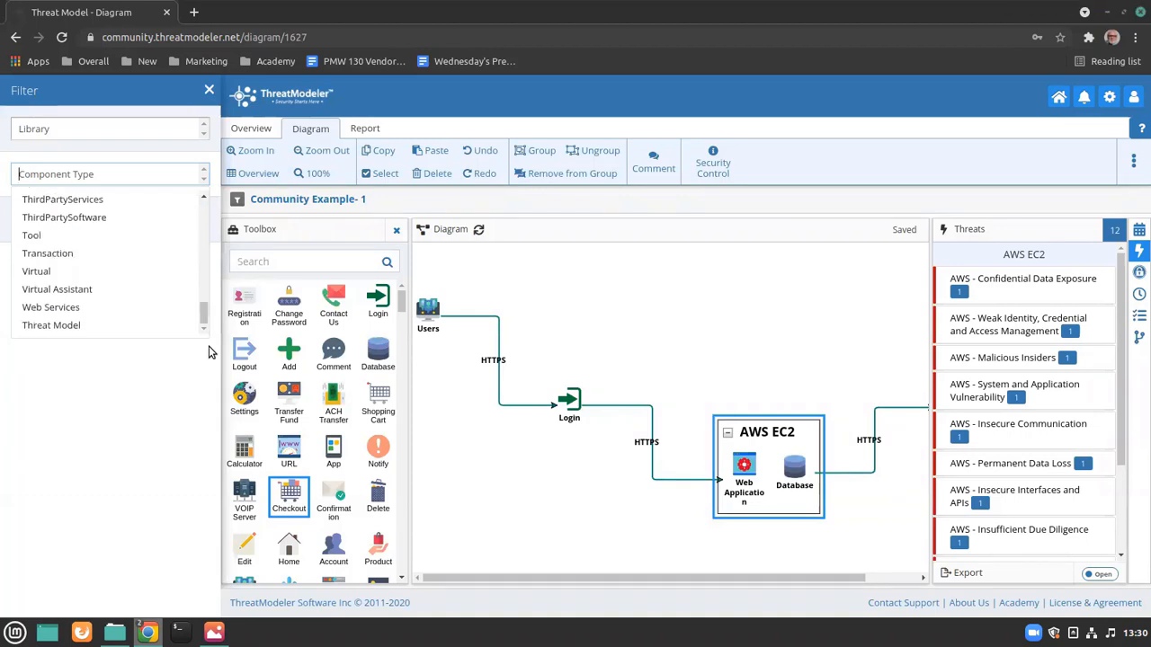
click(74, 327)
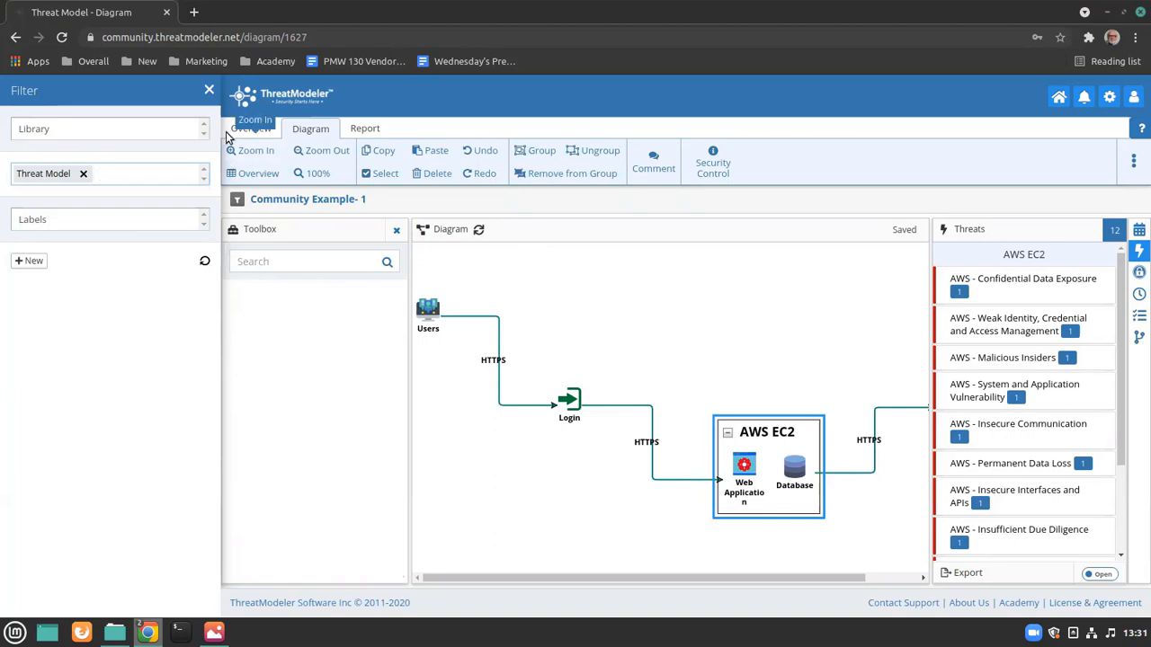
click(83, 174)
click(208, 95)
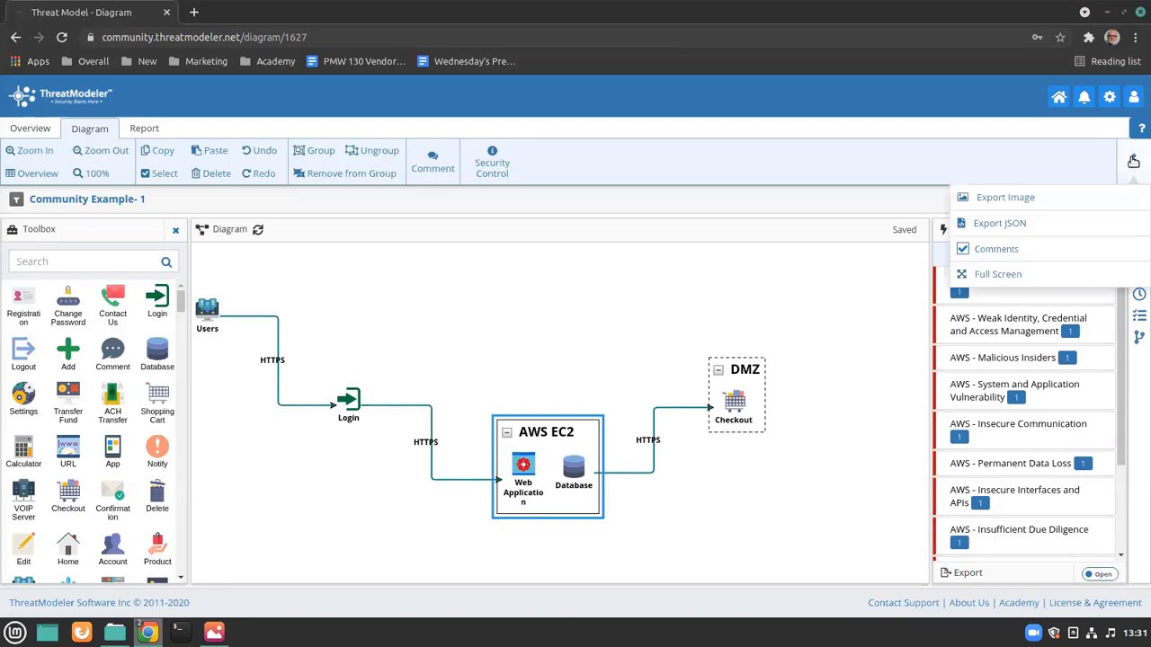
- Look over the diagram's image export, JSON export, comments and full-screen options
click(1113, 236)
click(1092, 253)
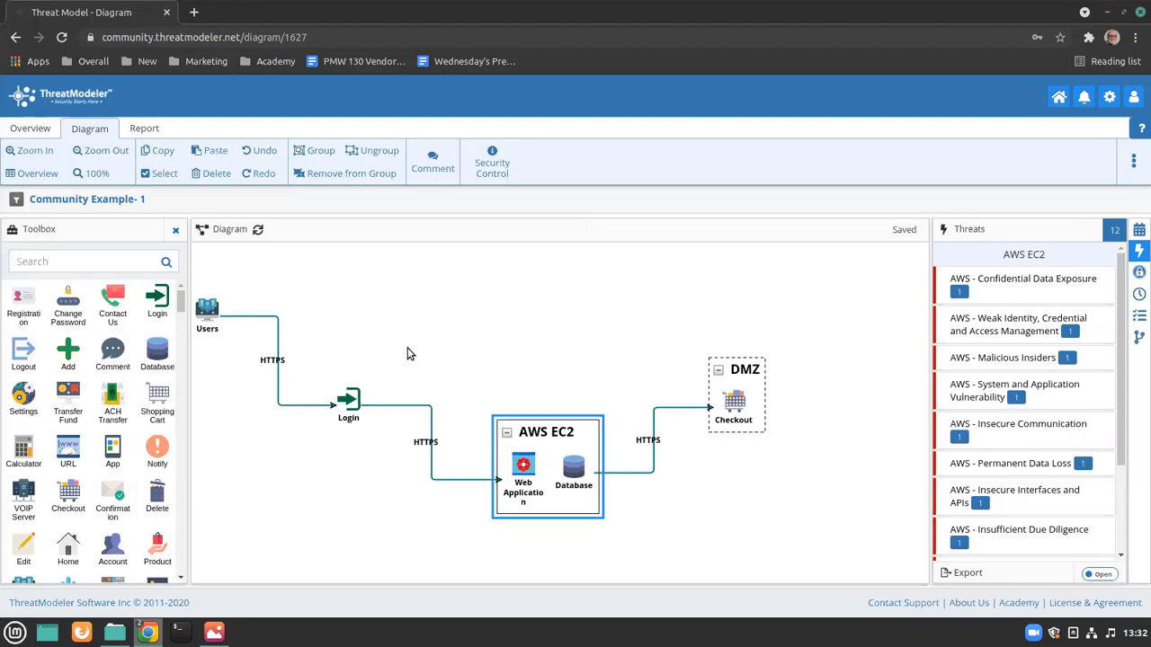
- Open the threat model's overview, check which sections it can display, and expand the AWS EC2 threats
click(29, 128)
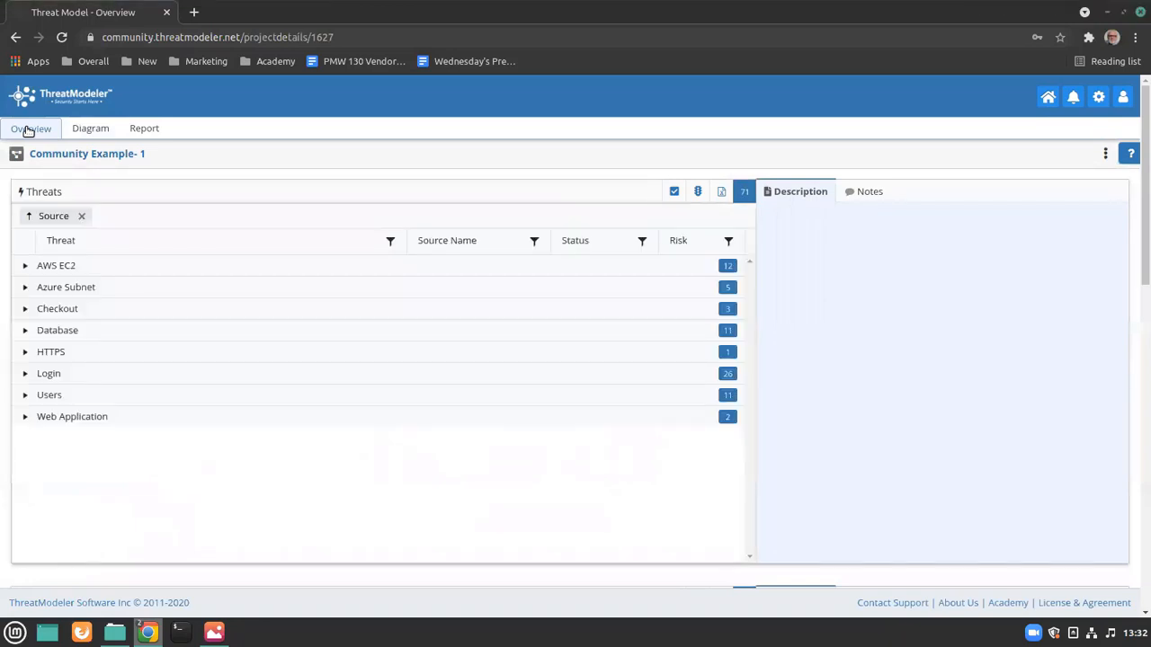
click(1108, 152)
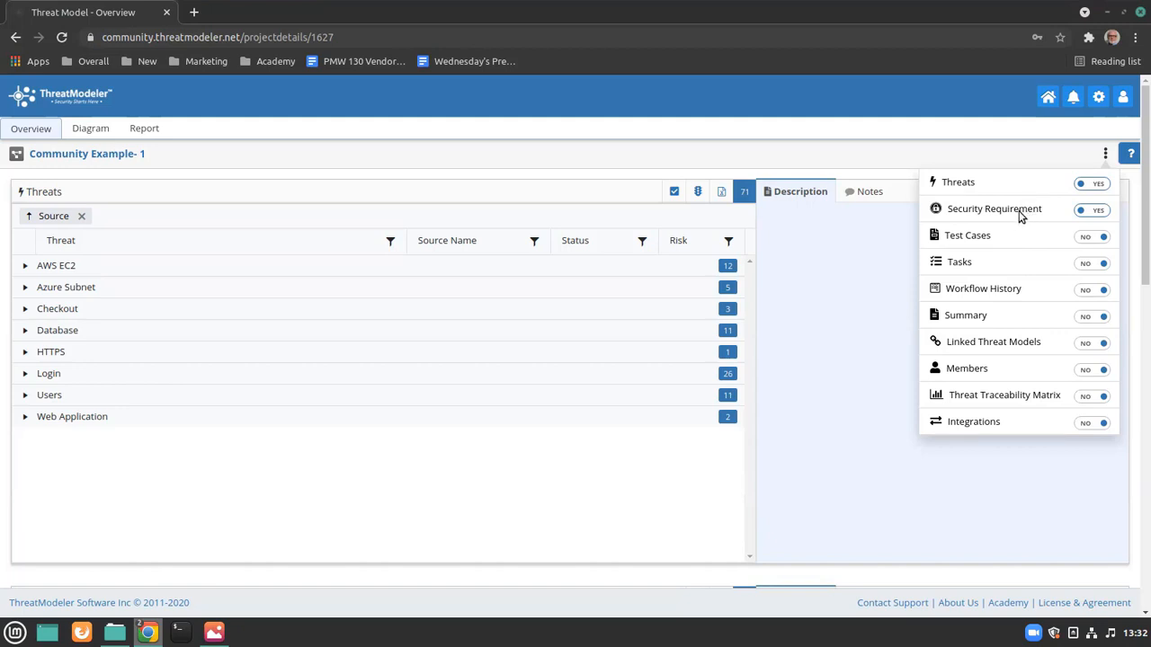
click(454, 512)
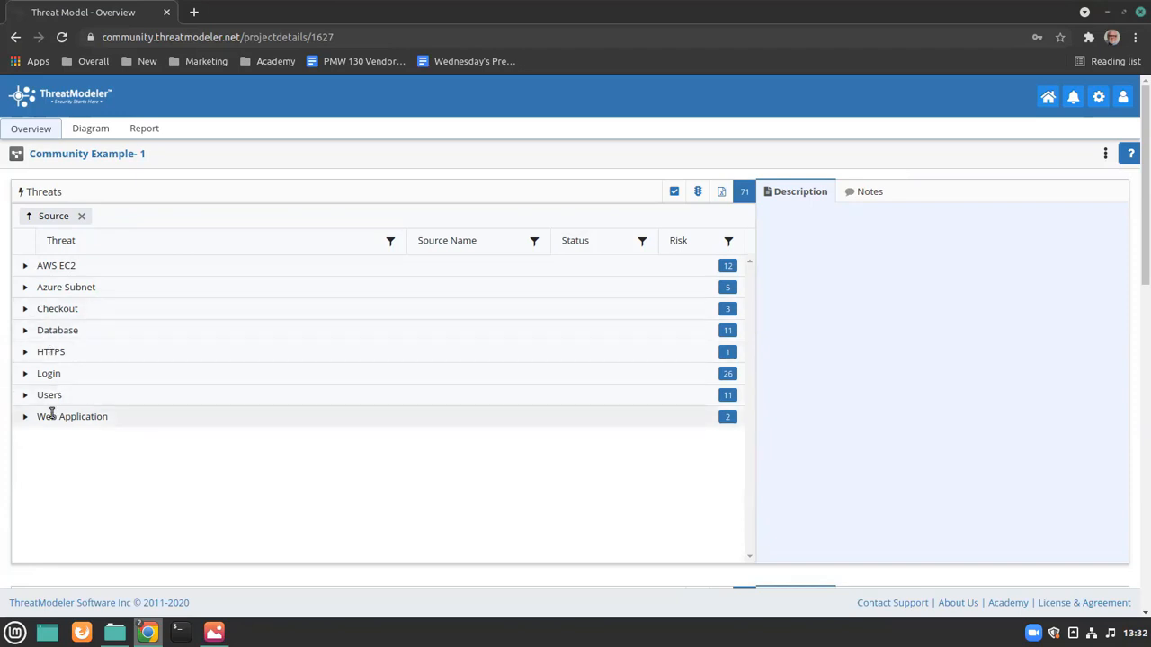
click(25, 267)
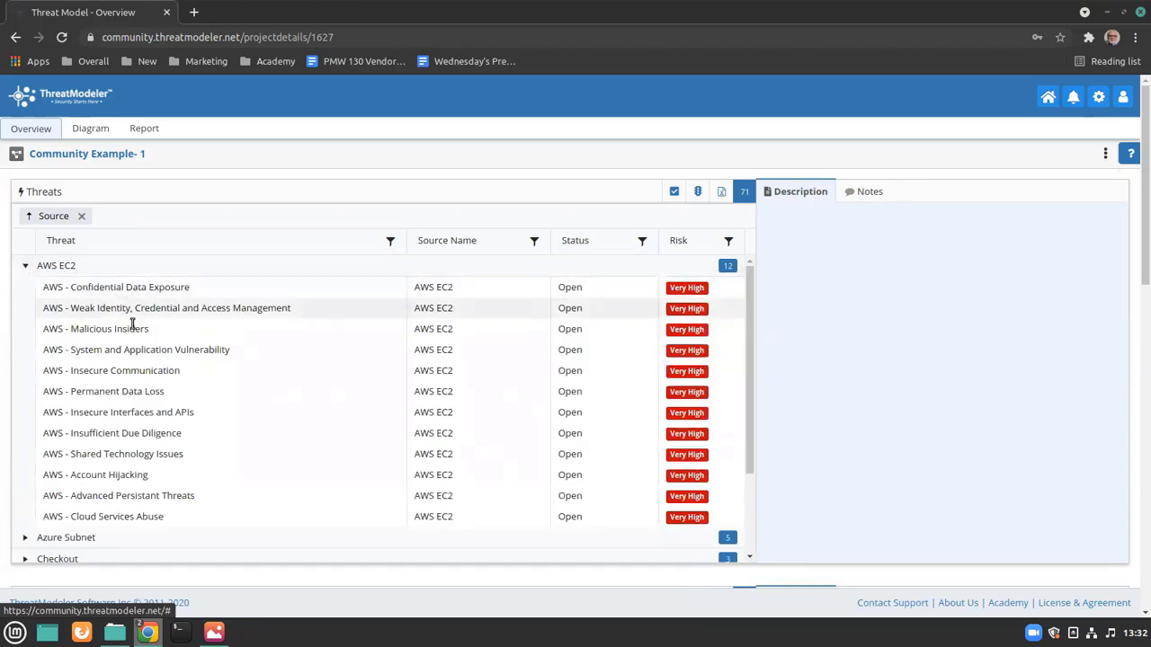
- Review the AWS - Confidential Data Exposure threat's description with the available status and risk choices, and collapse the AWS EC2 threats
click(159, 290)
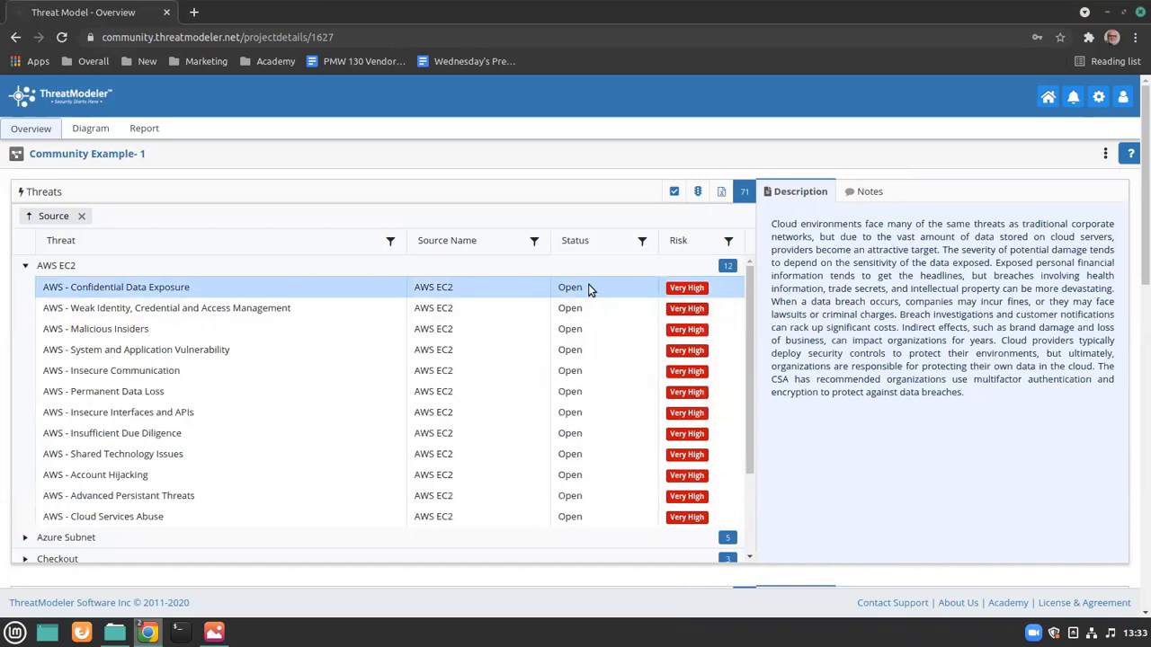
click(674, 194)
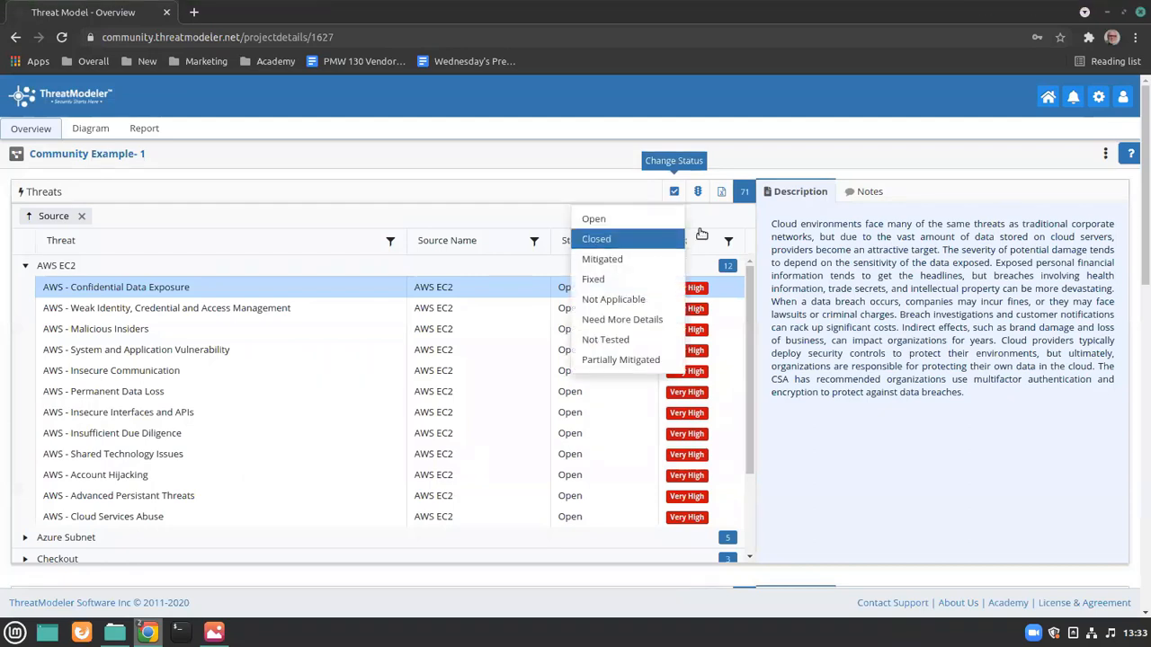
click(705, 225)
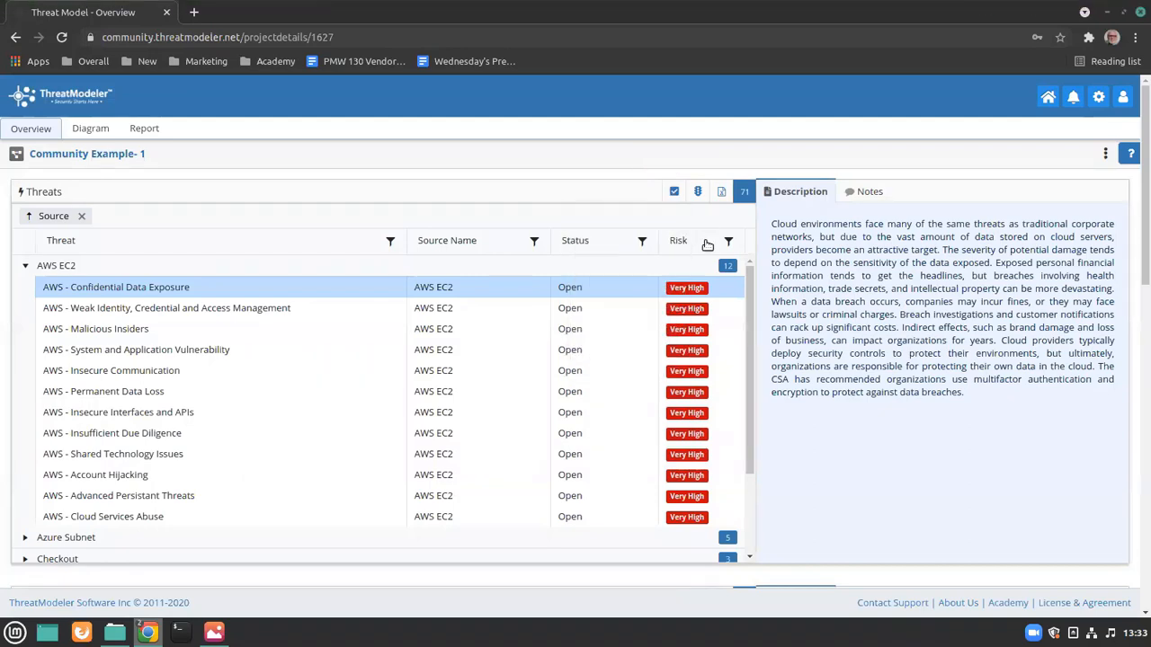
click(698, 193)
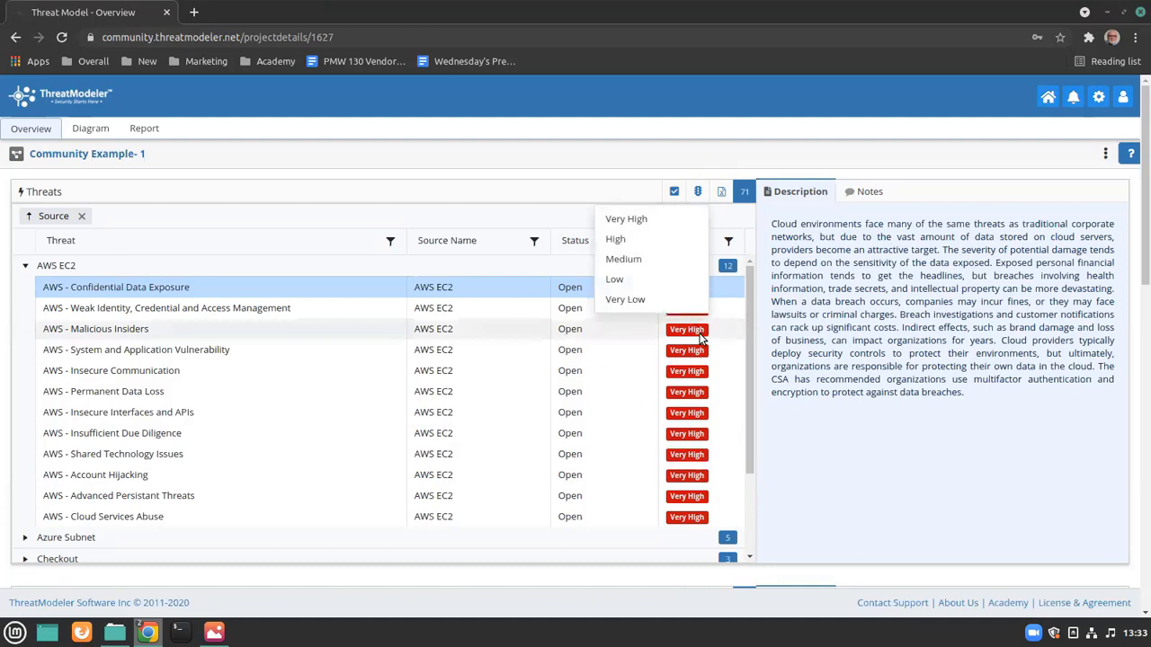
click(570, 213)
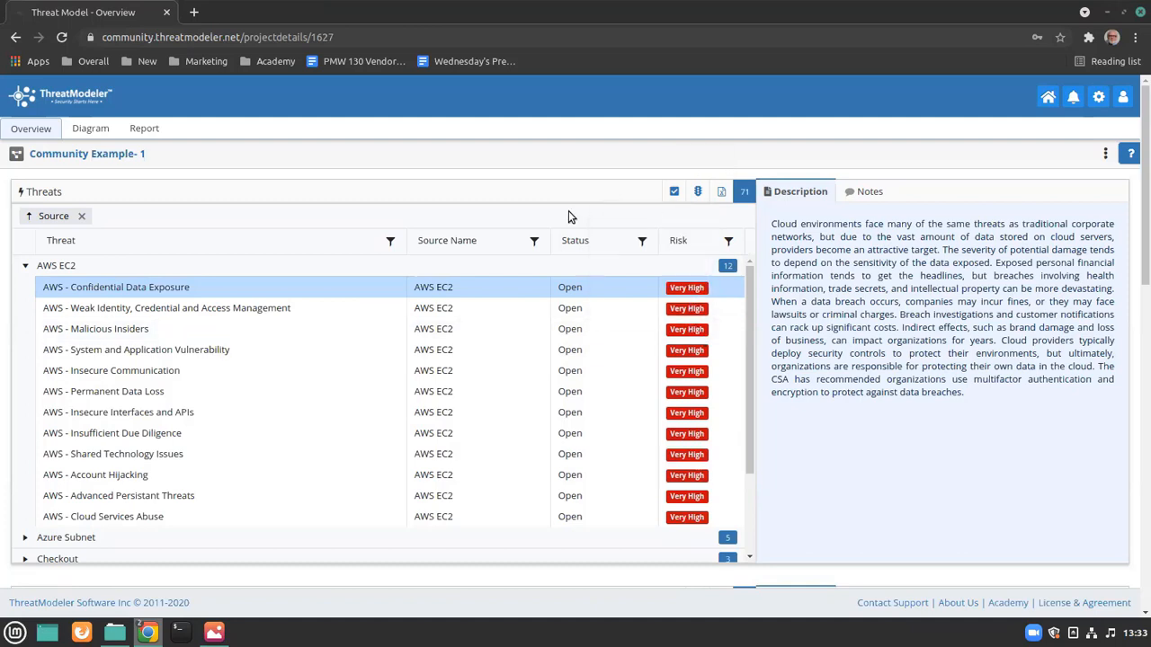
click(745, 189)
click(26, 267)
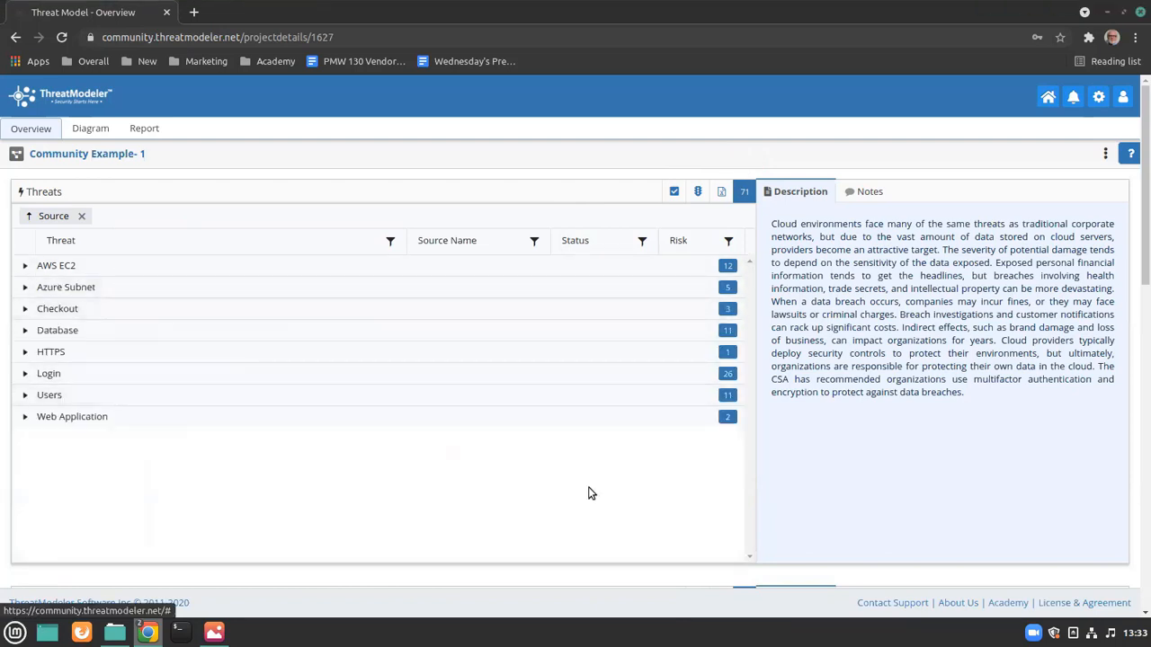
- Expand the AWS EC2 security requirements and read the guidance for allowing SSH and RDP ports only to required IPs and VPN network
scroll(591, 493, down, 5)
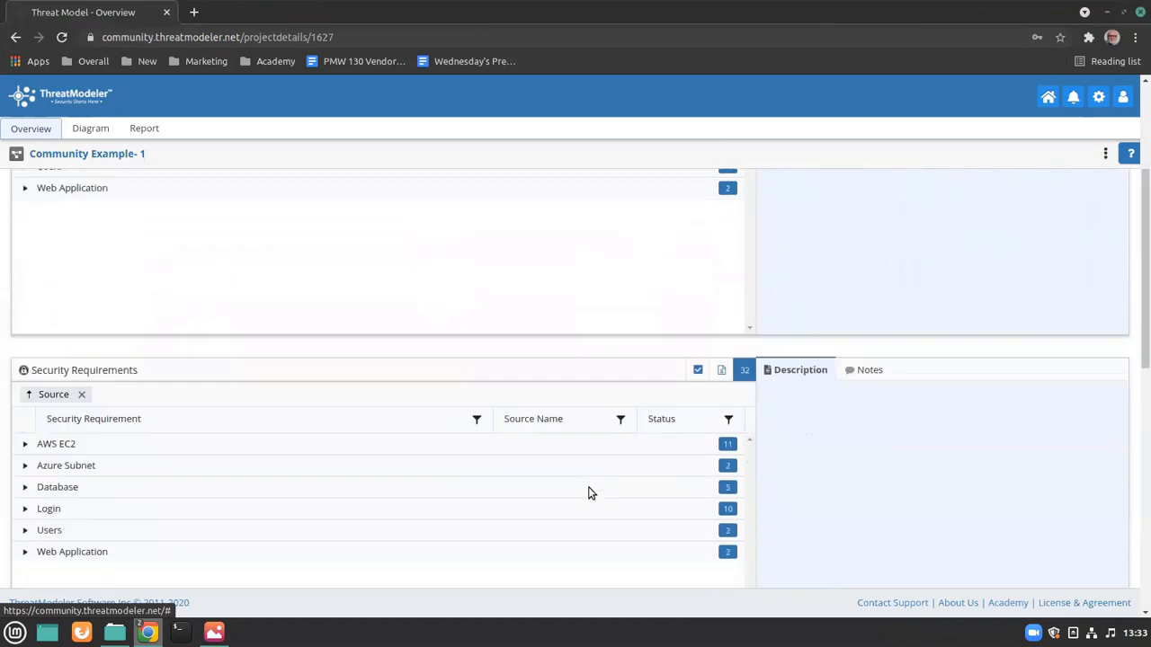
scroll(591, 493, up, 2)
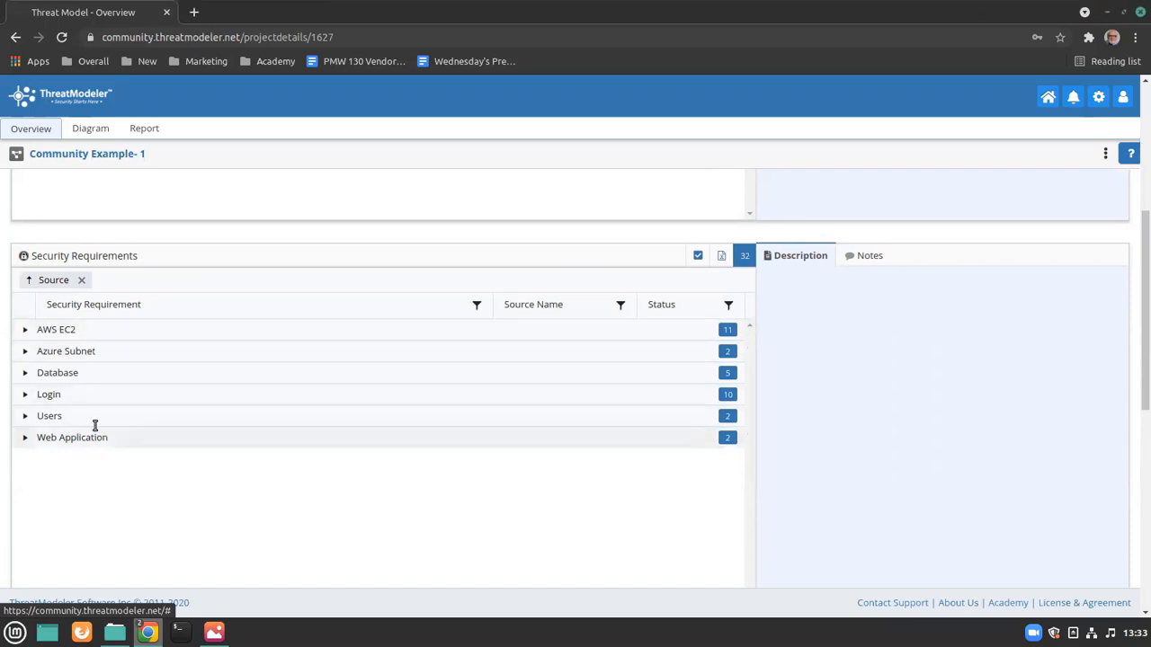
click(25, 330)
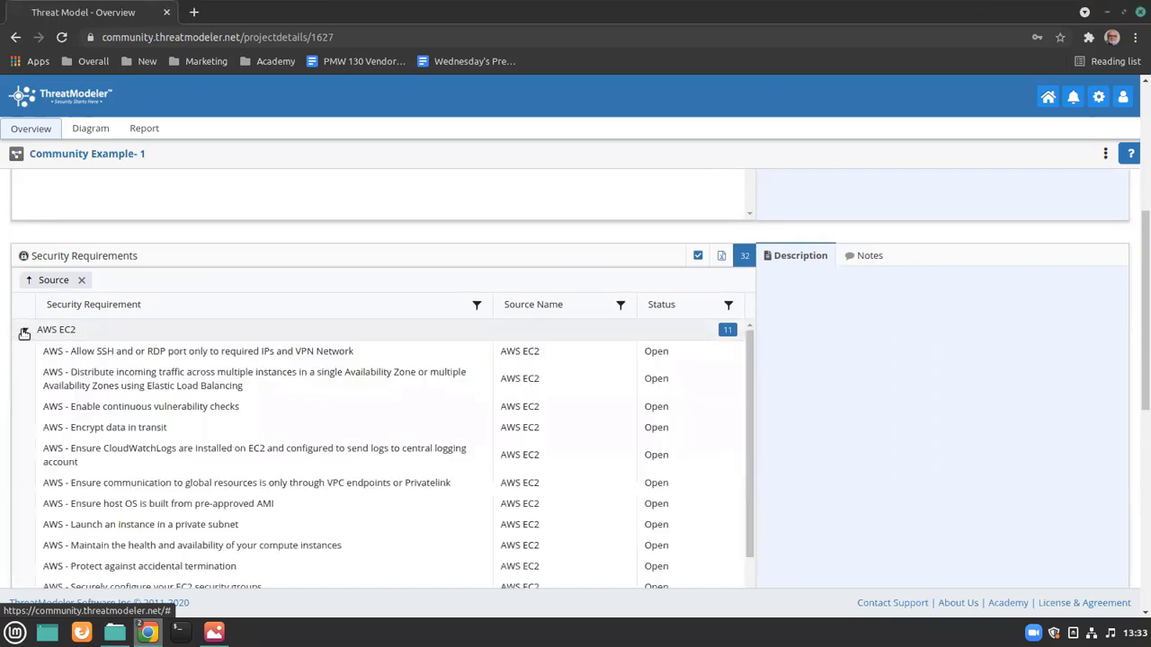
click(109, 351)
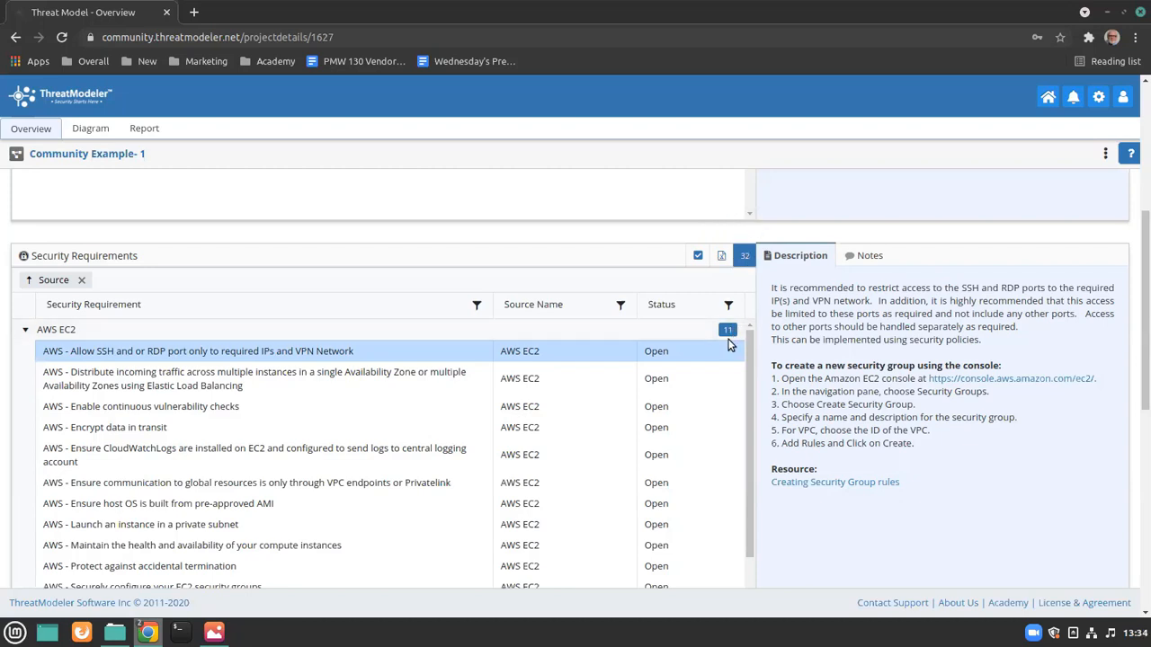
click(25, 329)
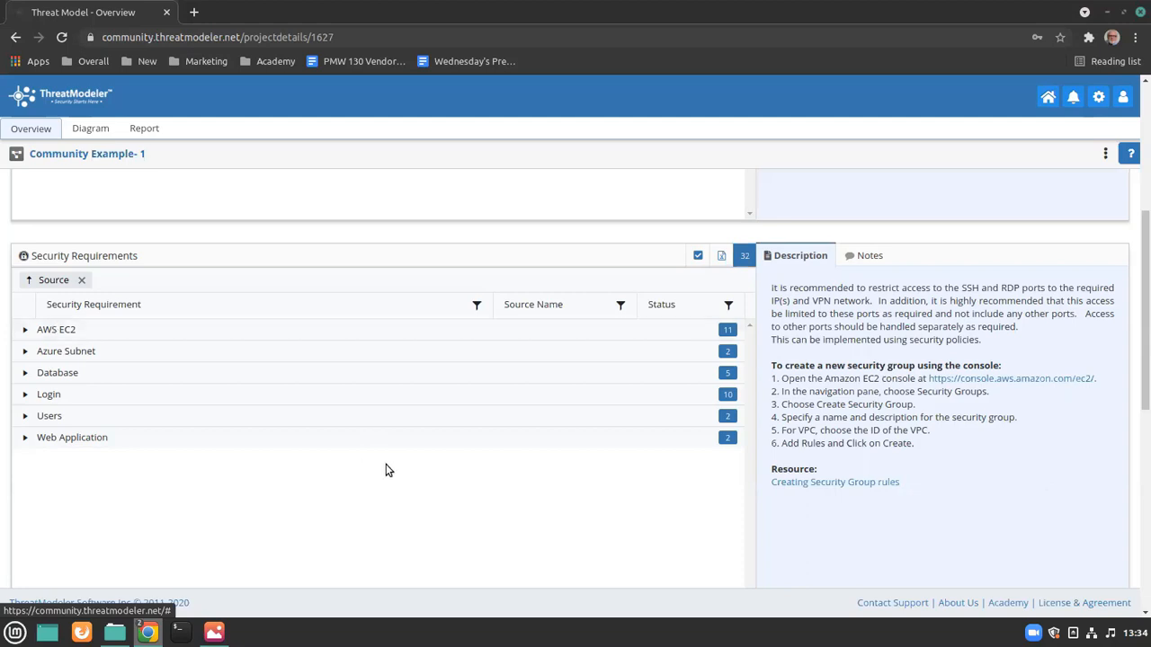
click(25, 329)
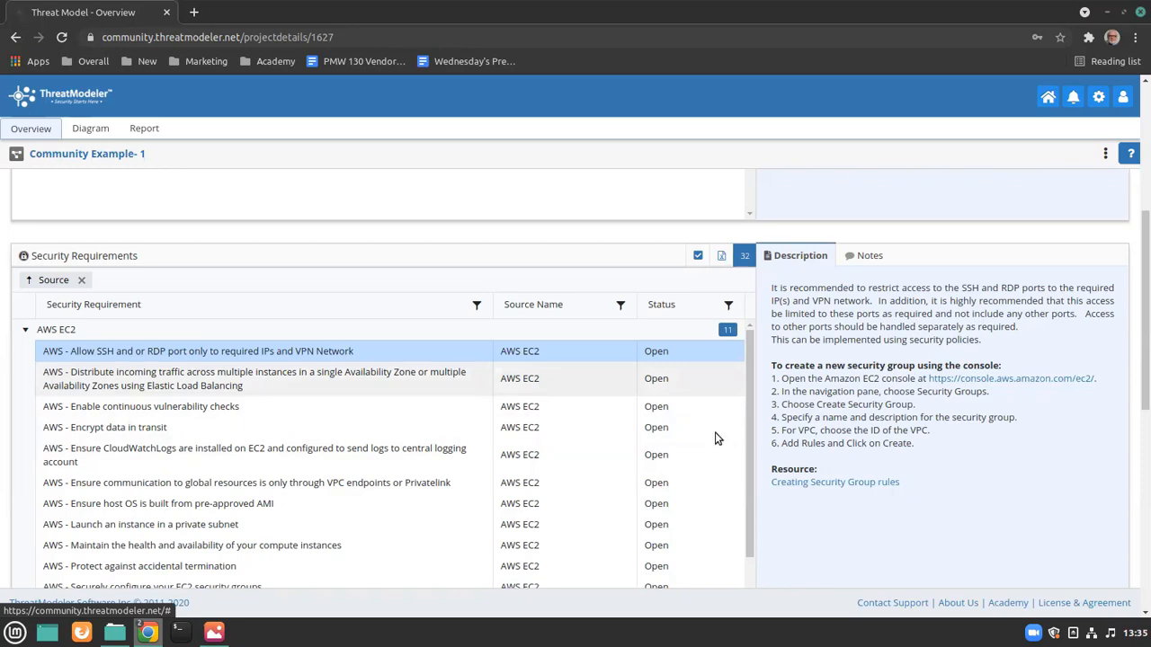
- Look over the overview's remaining sections, from Test Cases and Tasks through Linked Threat Models and Integrations
scroll(1039, 465, down, 3)
scroll(1039, 467, down, 1)
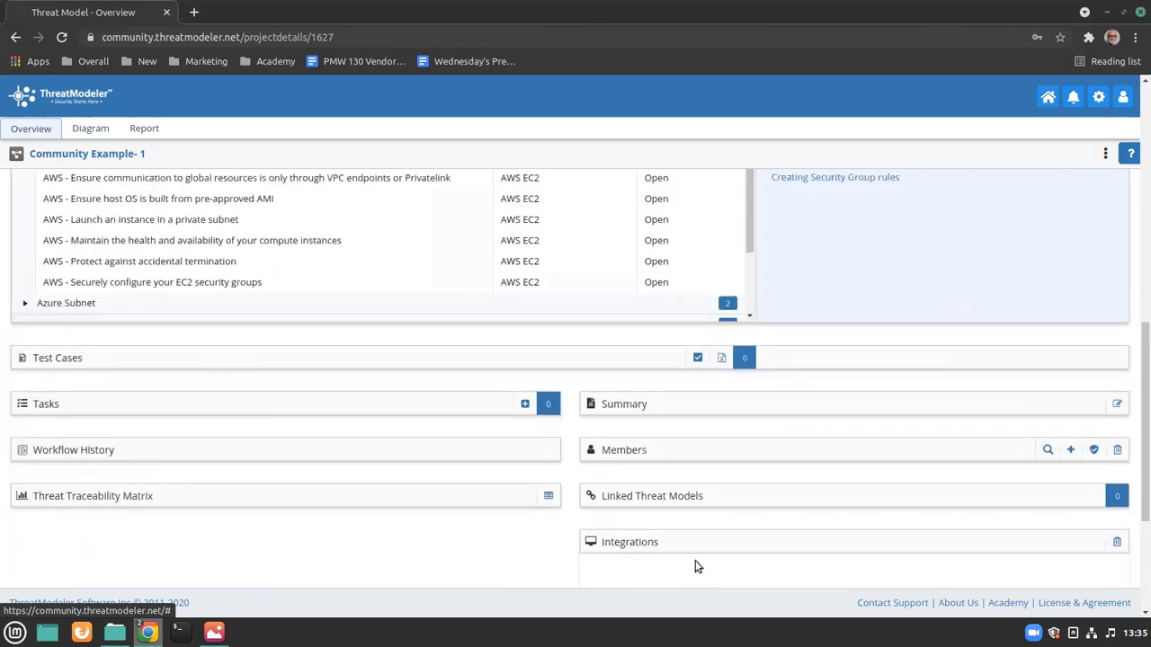
scroll(791, 491, down, 2)
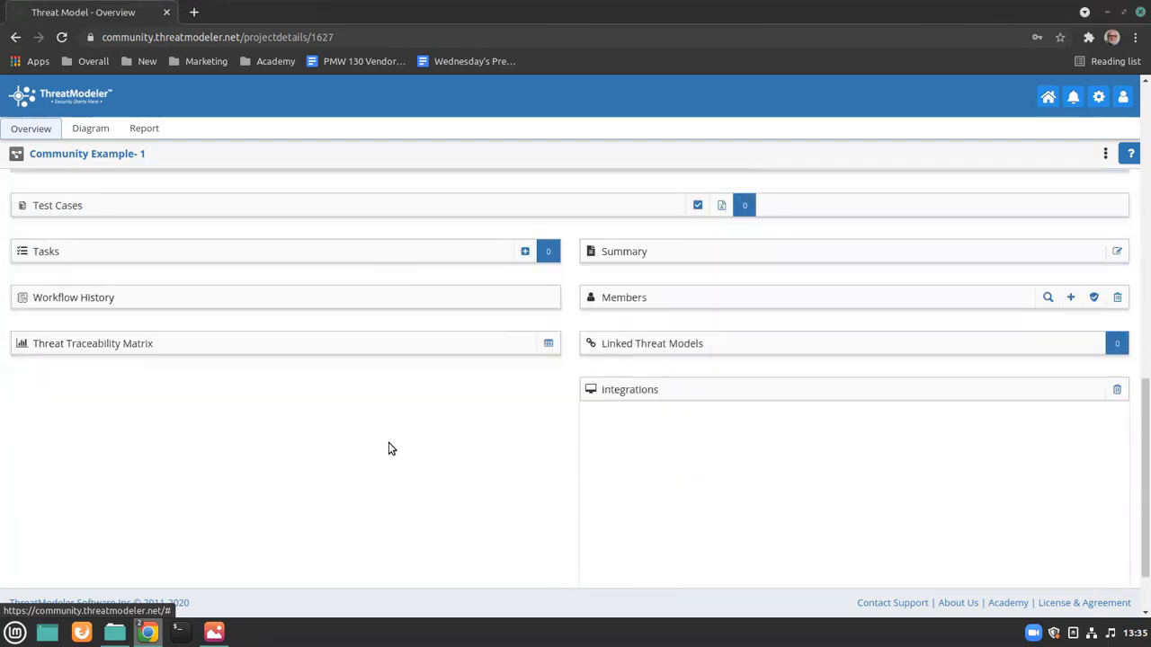
scroll(391, 446, down, 1)
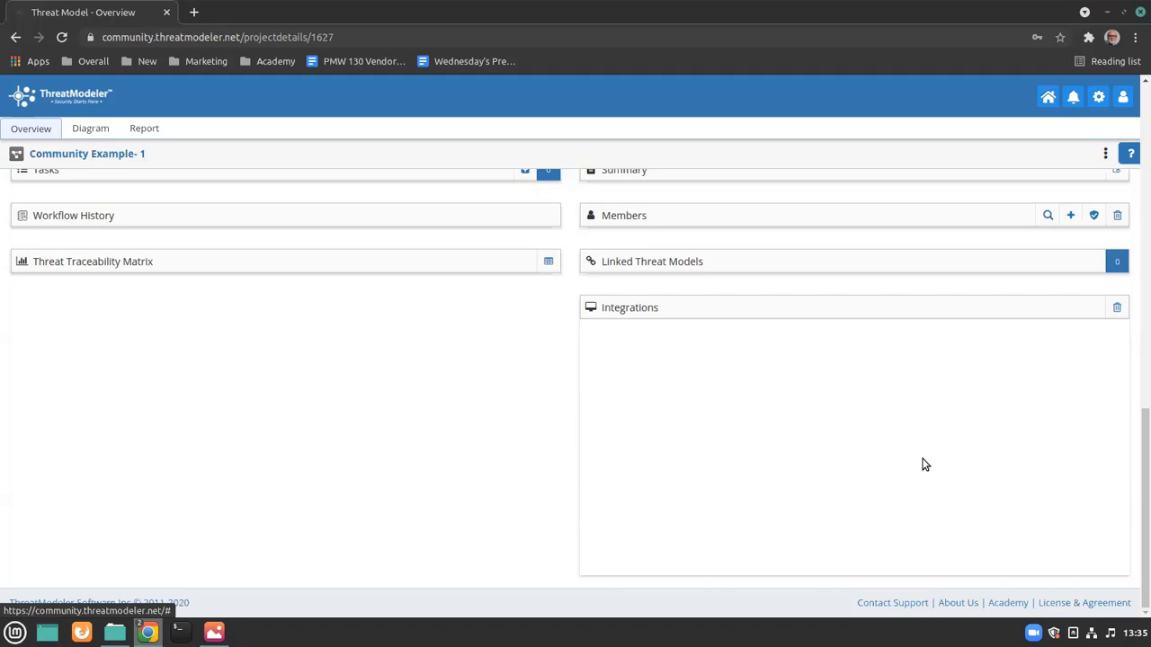
drag(1138, 457, 1142, 132)
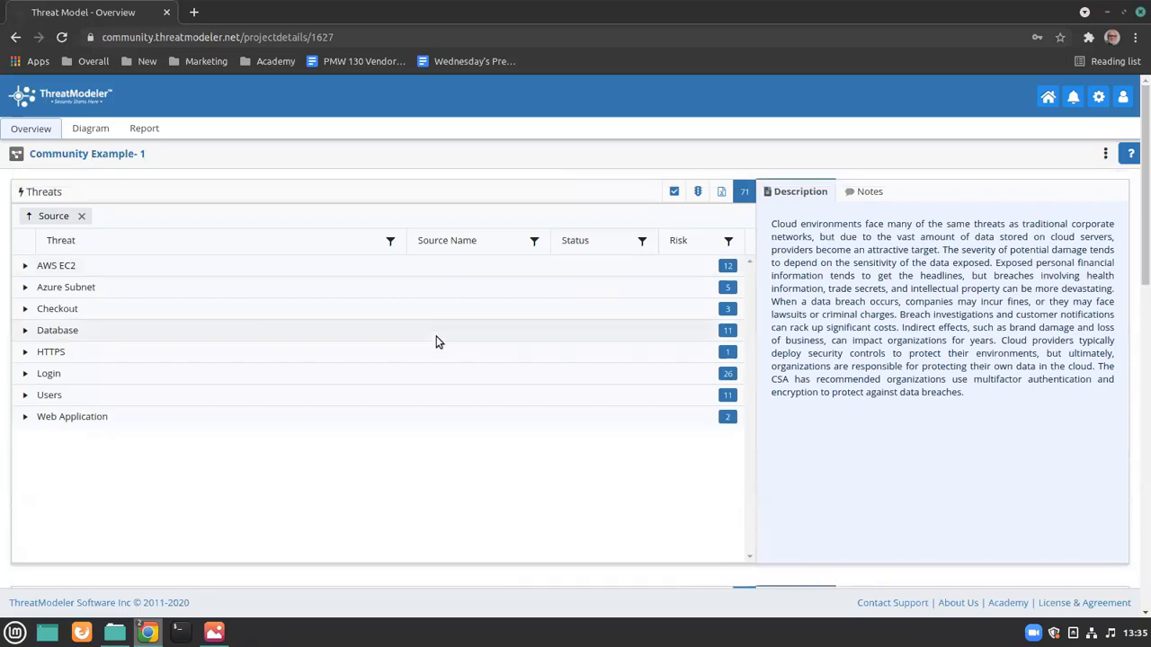
- Open the threat model's report and skim the Developer report's threats with their security requirements
click(146, 130)
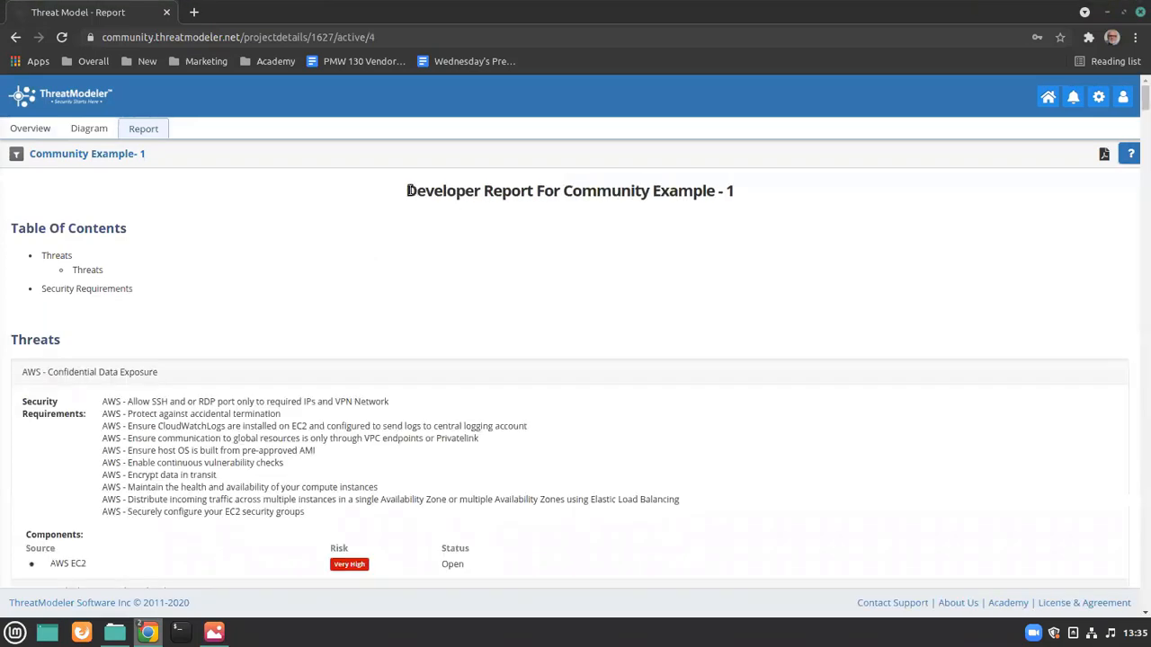
drag(407, 190, 534, 191)
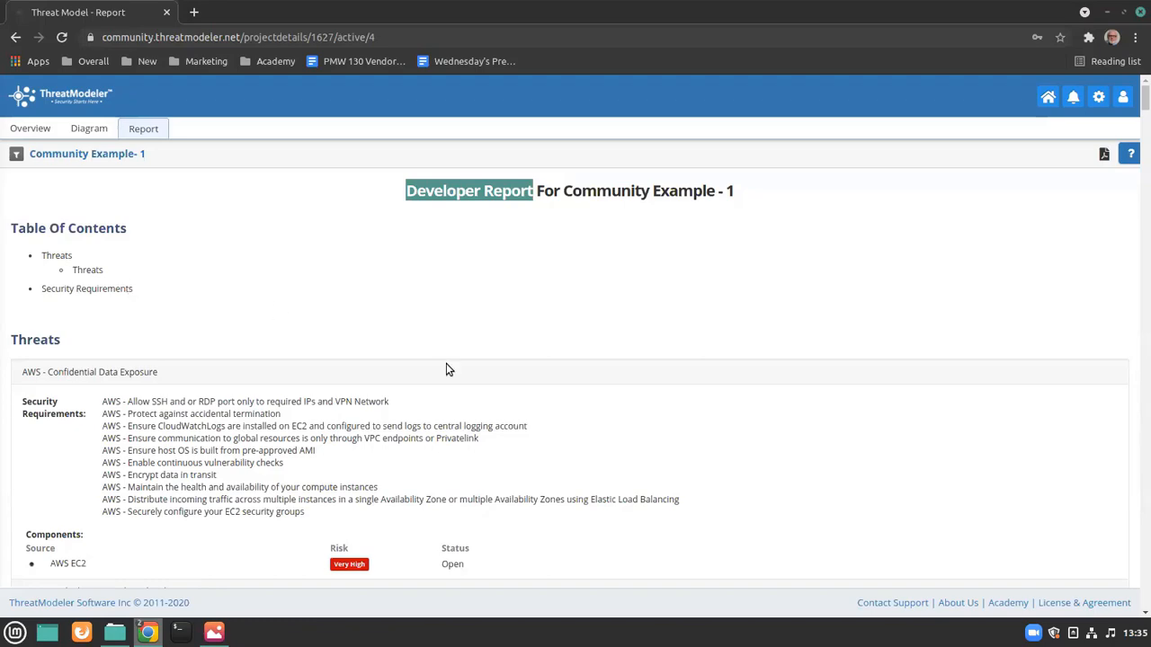
scroll(589, 409, down, 6)
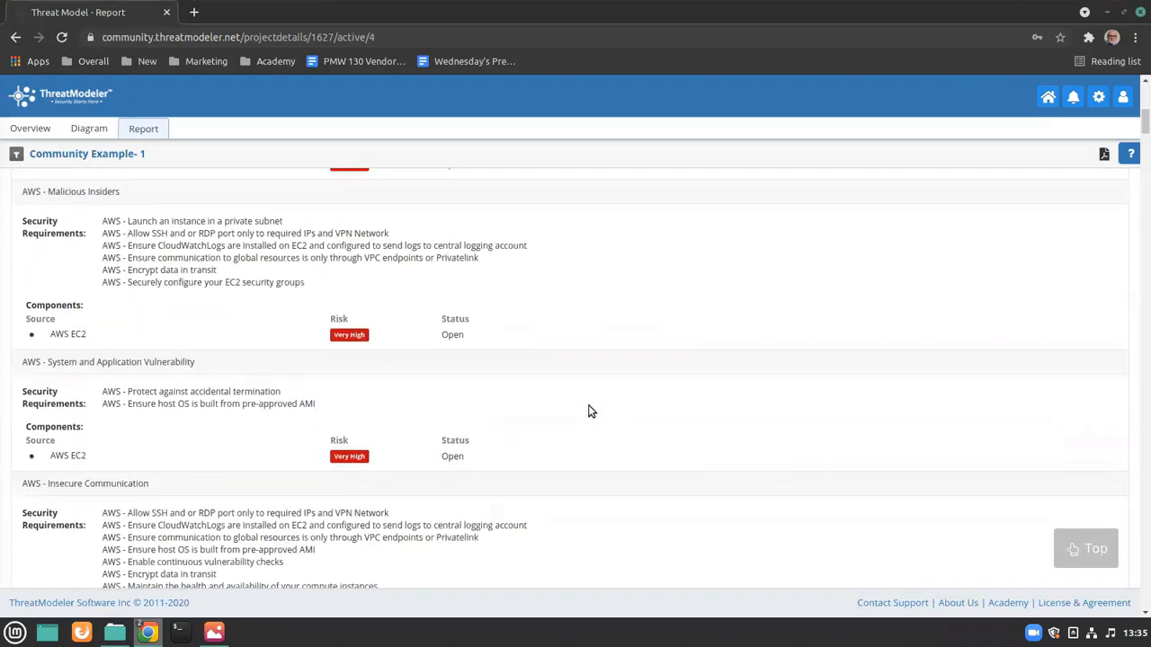
scroll(589, 411, up, 6)
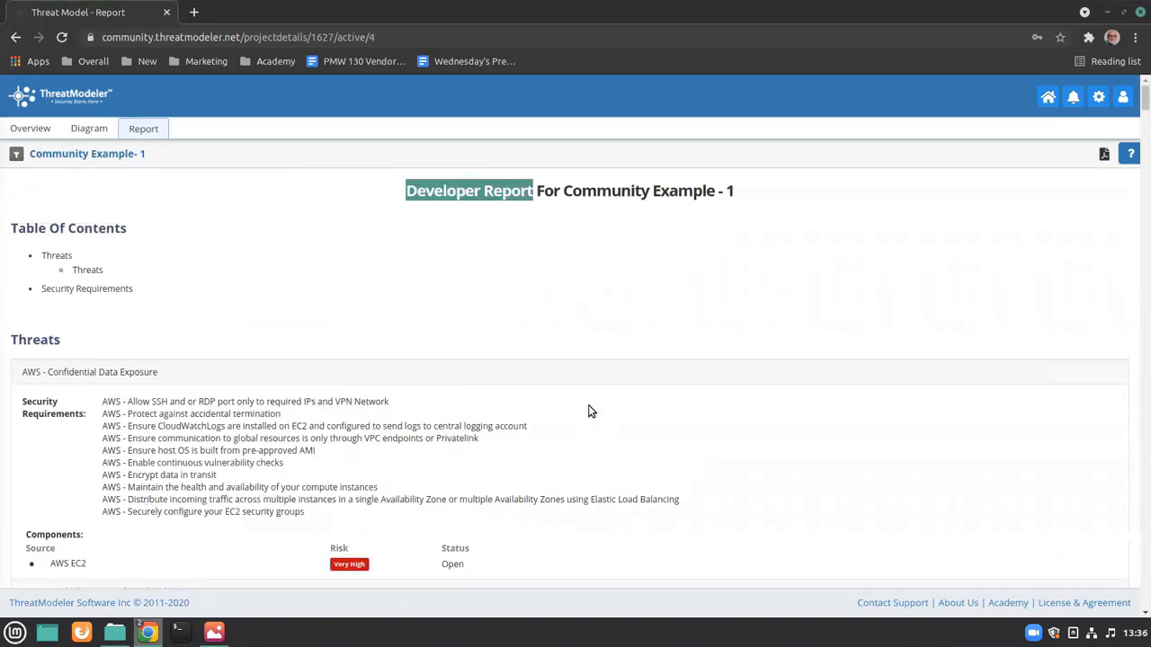
- Show the report options, view the Executive report, and switch to the Compliance Summary for CIS CSC v7
click(17, 156)
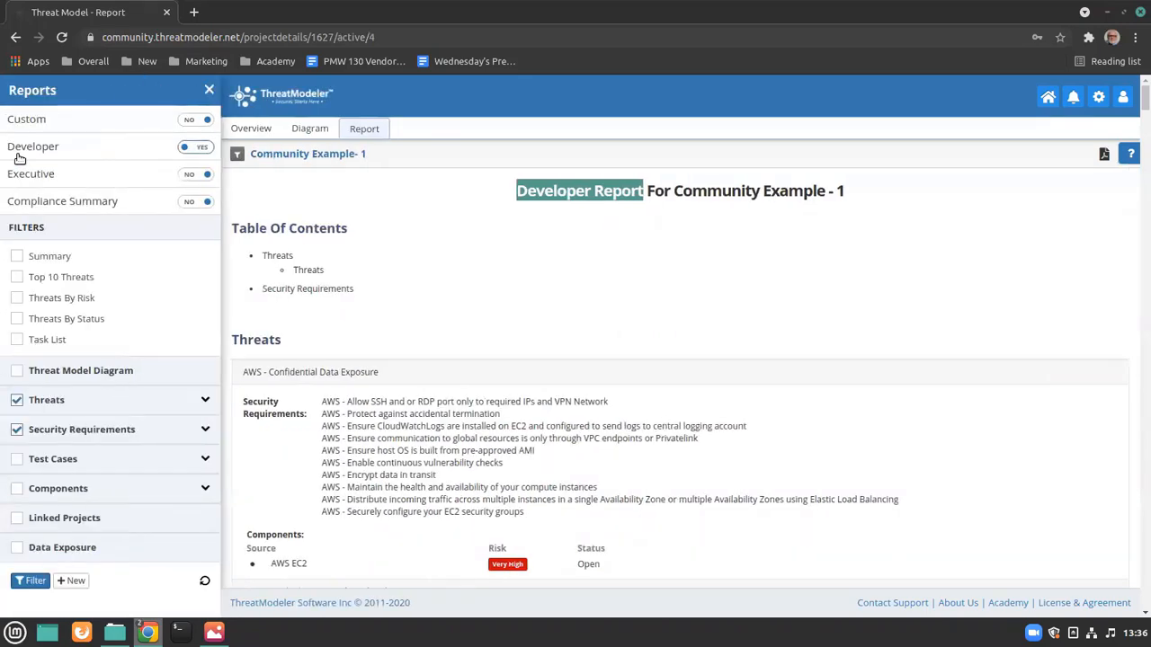
click(190, 175)
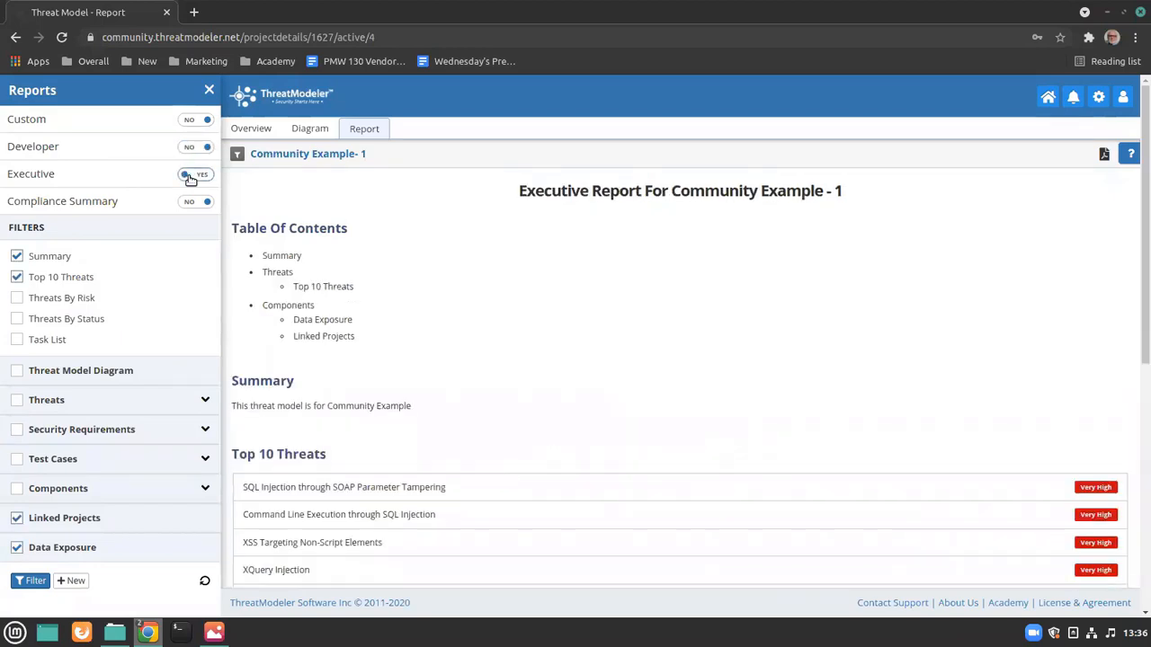
click(188, 202)
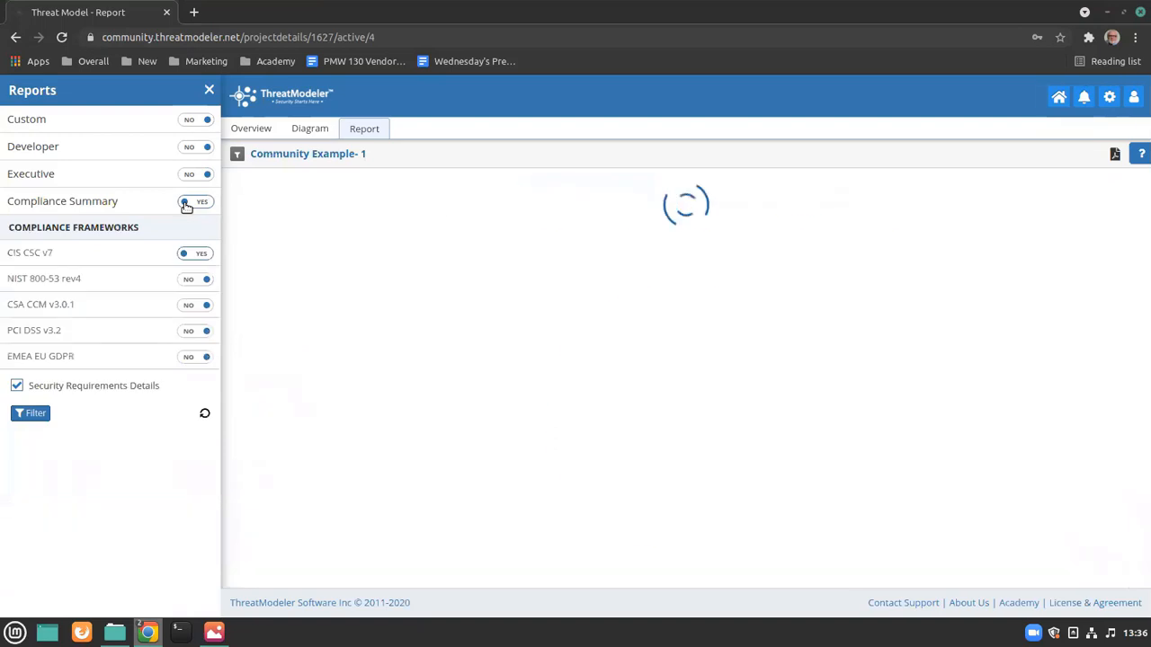
scroll(914, 357, down, 3)
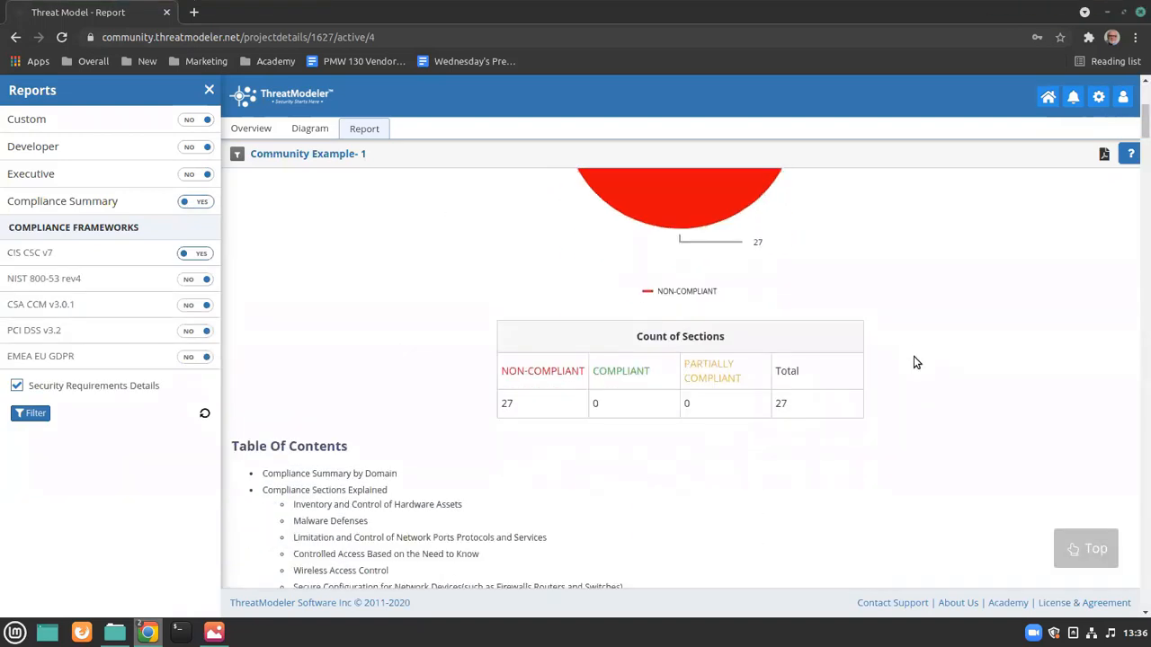
- Generate the NIST 800-53 rev4 compliance summary and examine its section counts and summary by domain
click(184, 284)
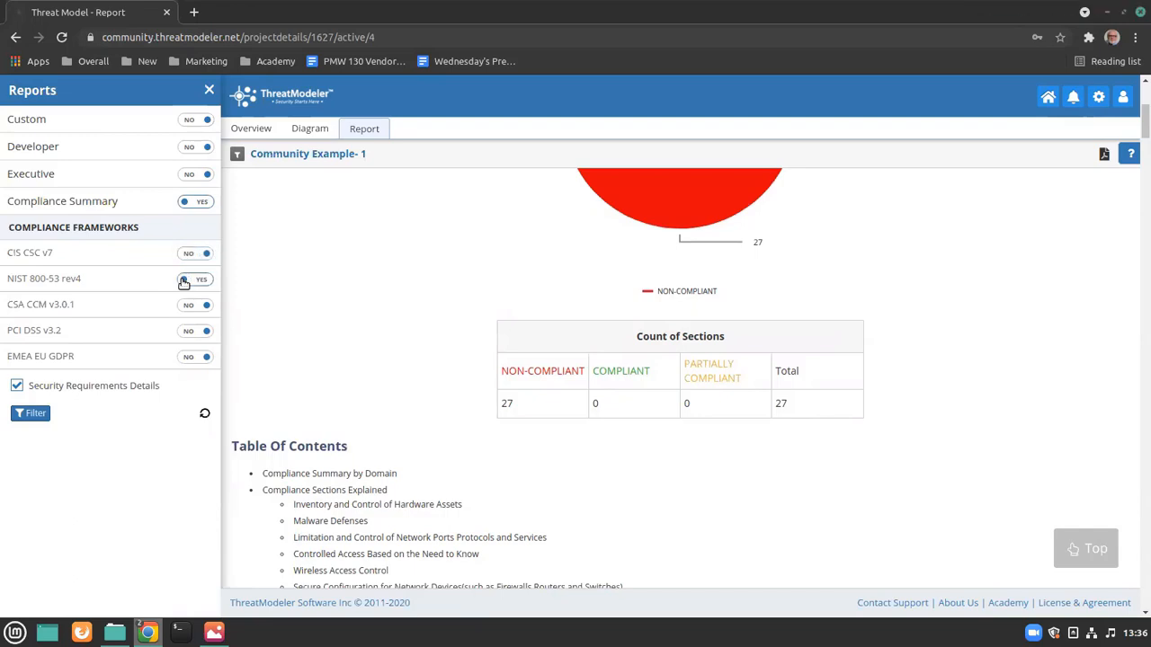
click(30, 413)
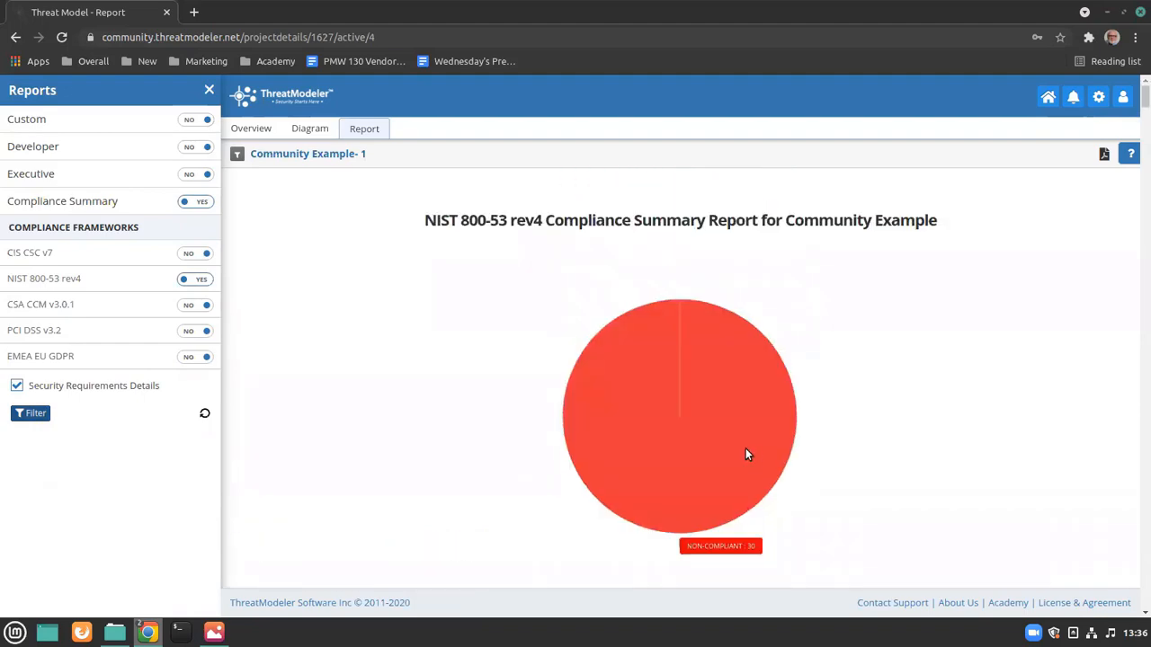
scroll(459, 377, down, 5)
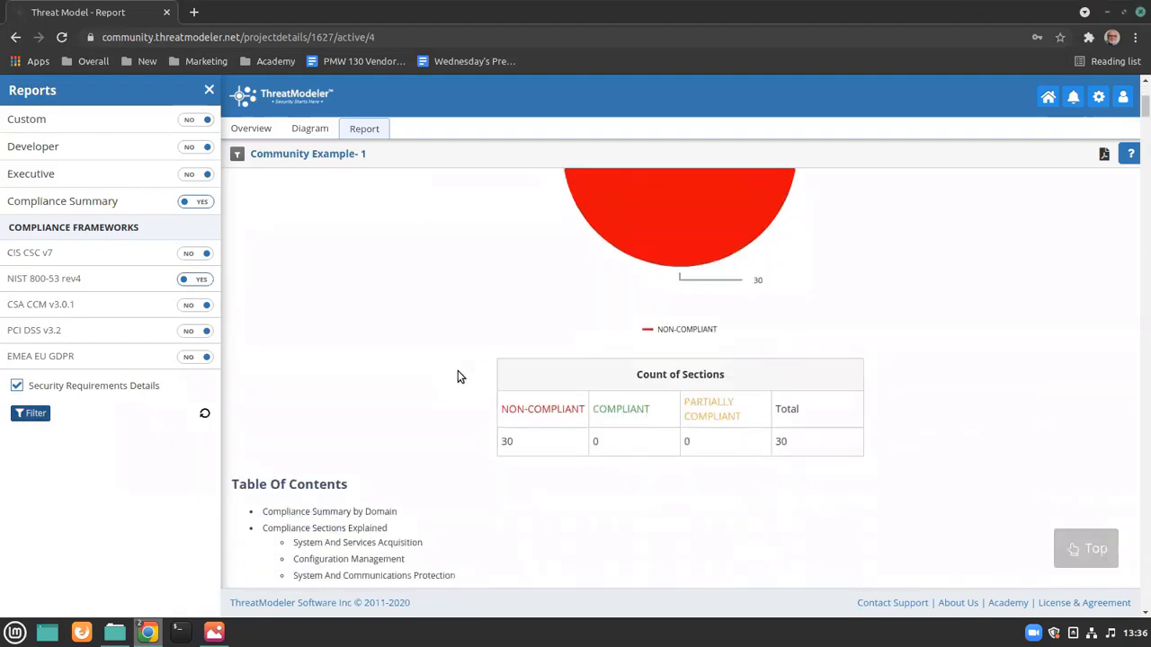
scroll(644, 432, down, 10)
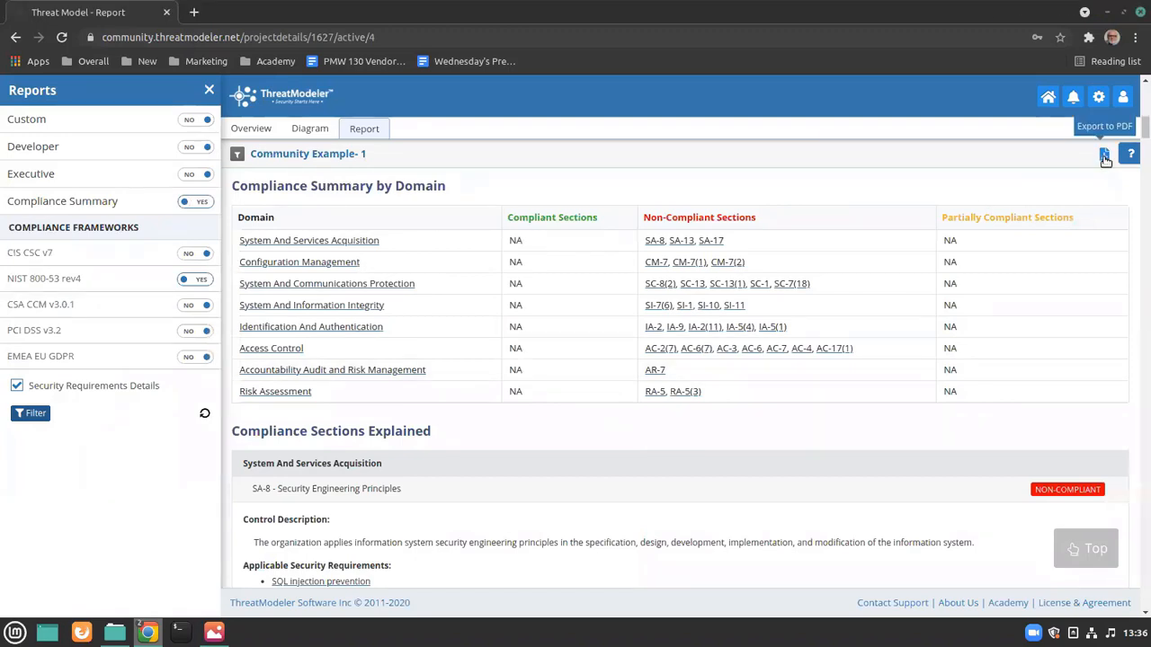
- Switch back to the Developer report and include the Threat Model Diagram in it
click(187, 147)
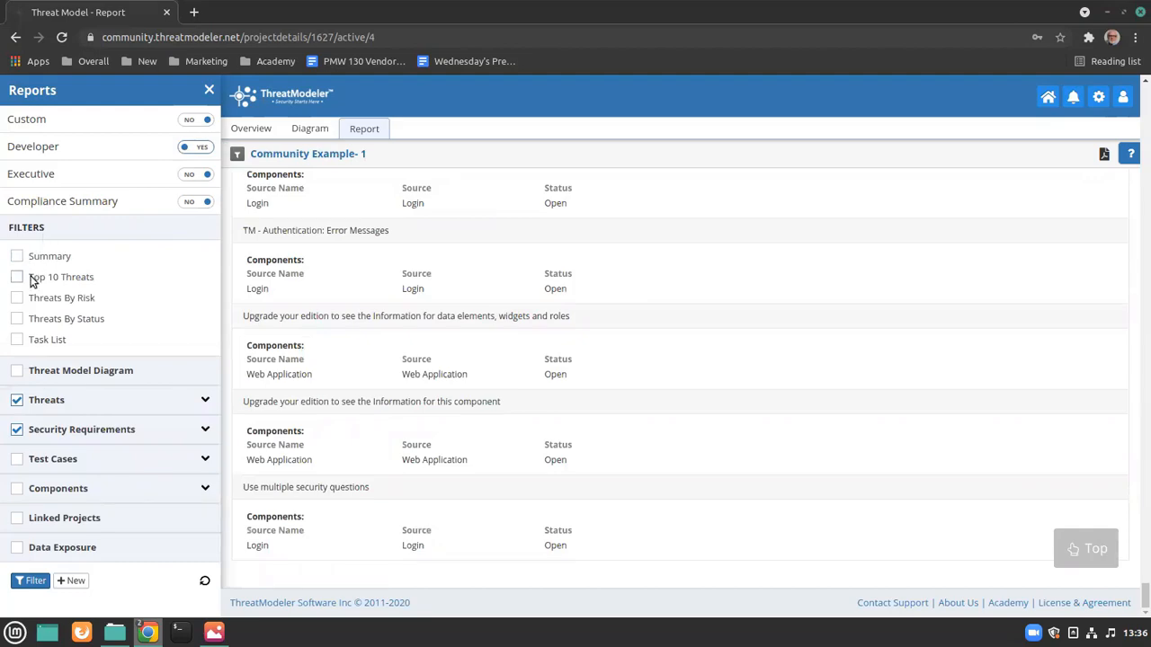
scroll(820, 340, up, 1)
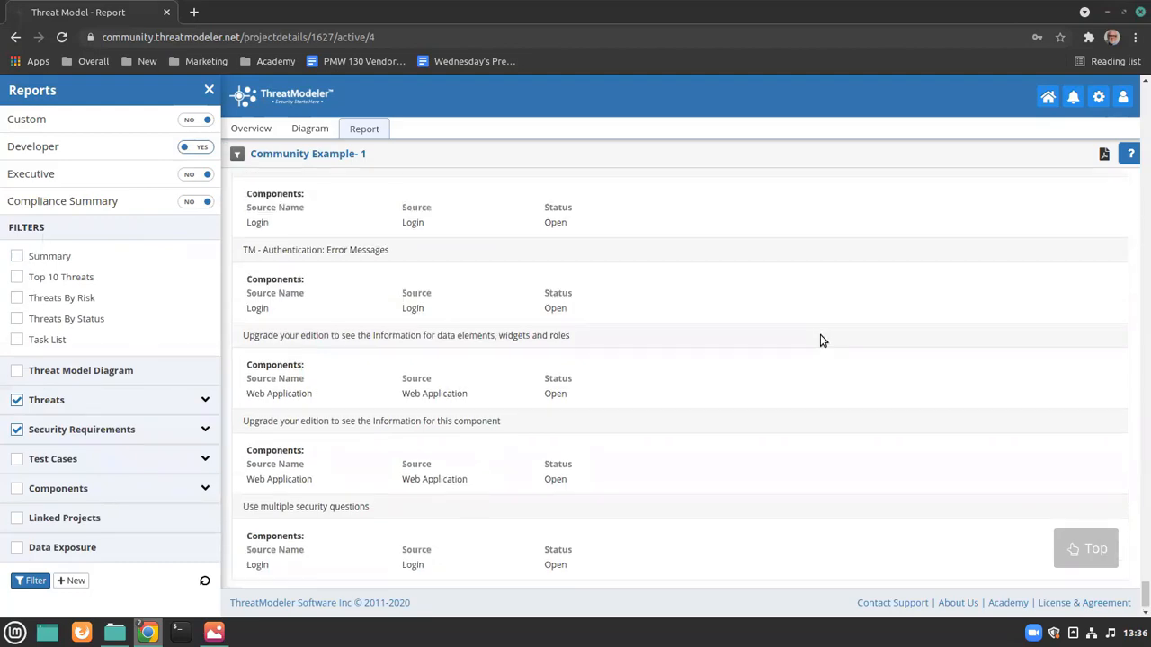
scroll(820, 341, up, 10)
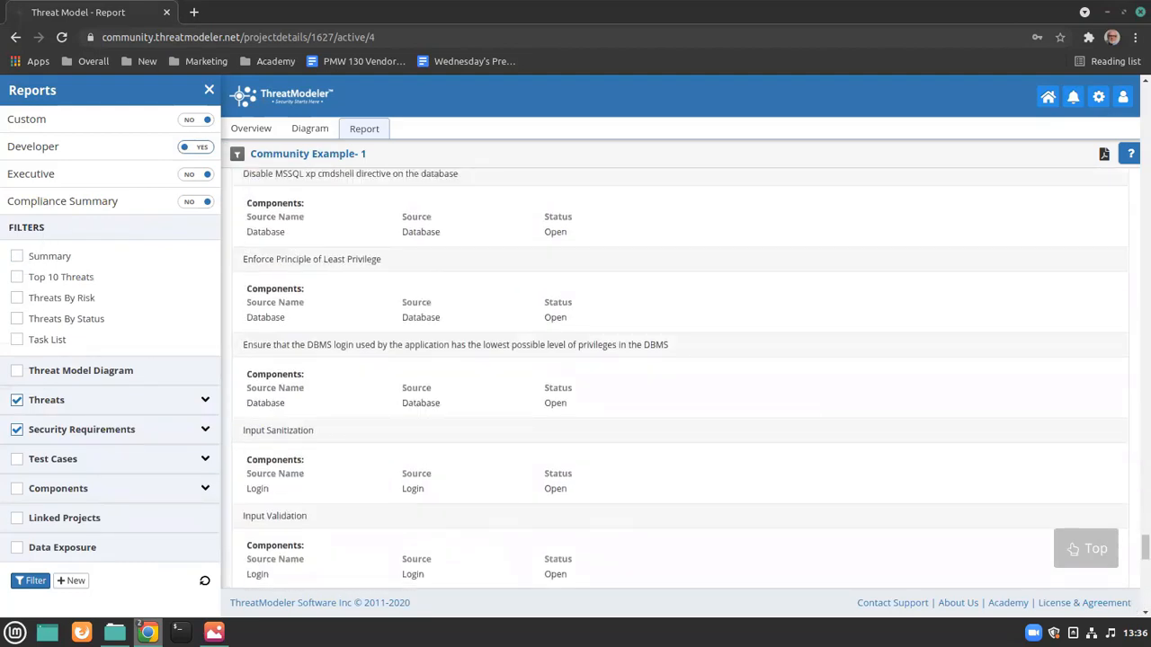
drag(1142, 552, 1140, 97)
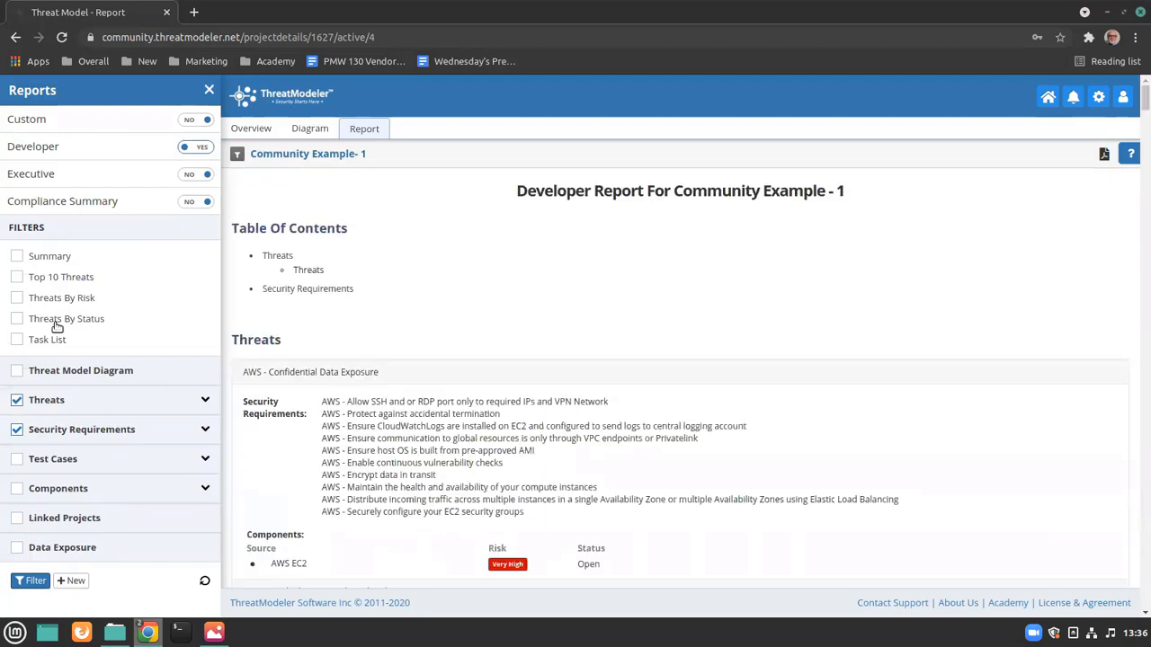
click(17, 370)
click(29, 582)
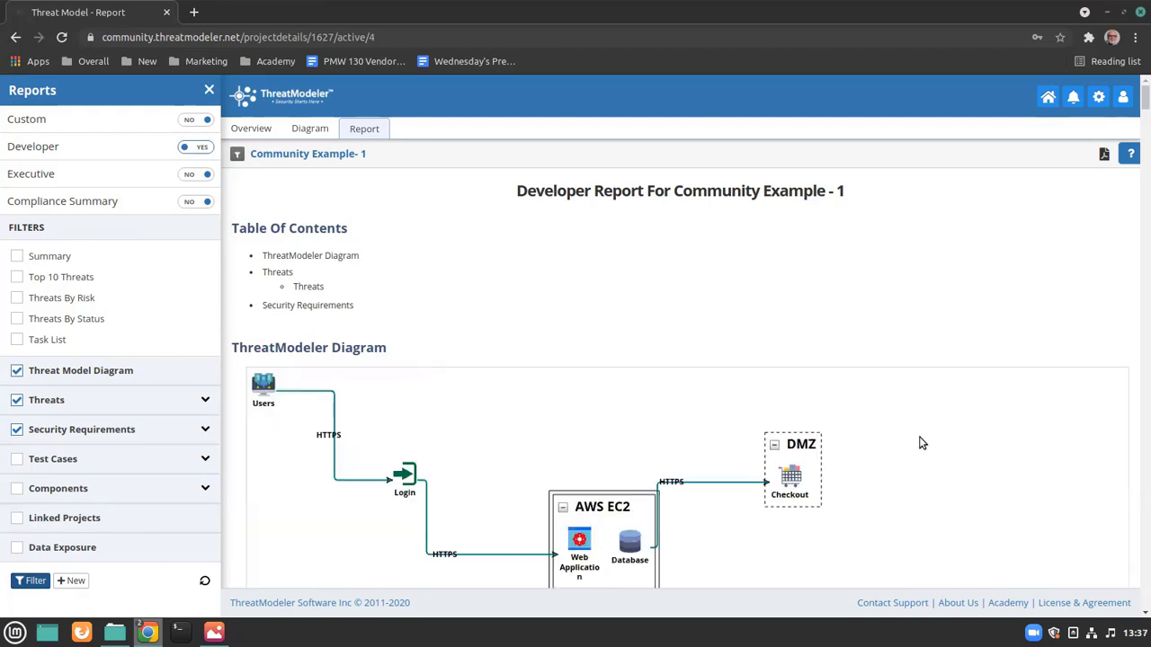
scroll(922, 442, down, 2)
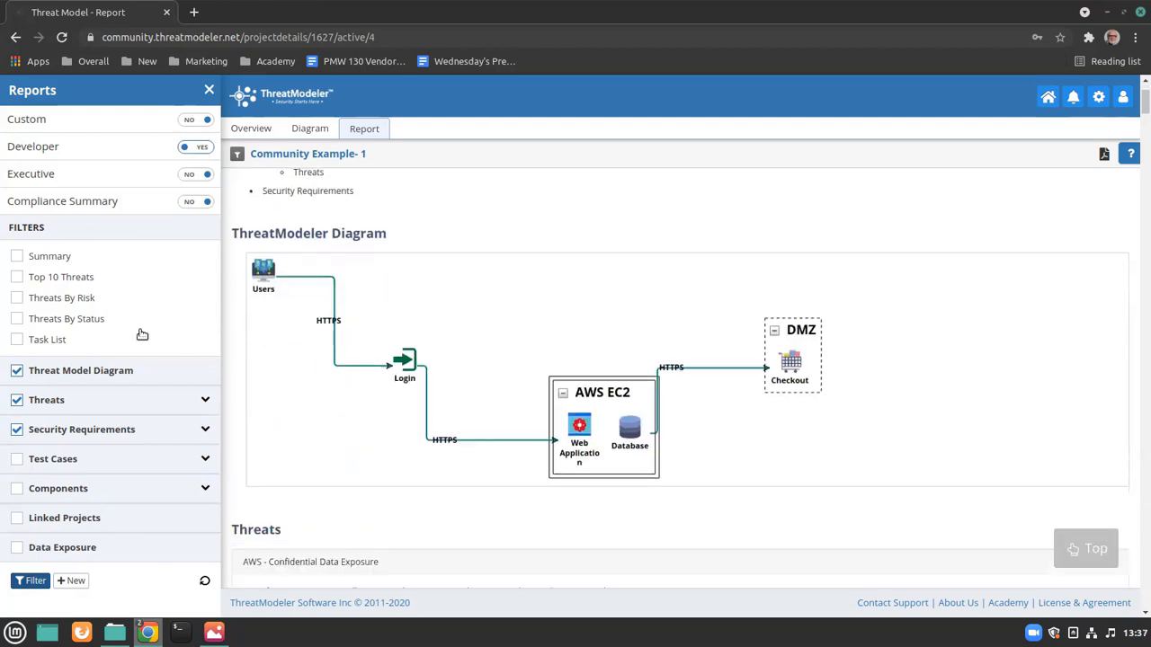
- Expand the report's Threats filter and review its status, risk and detail options alongside the report content
click(205, 399)
scroll(113, 462, down, 3)
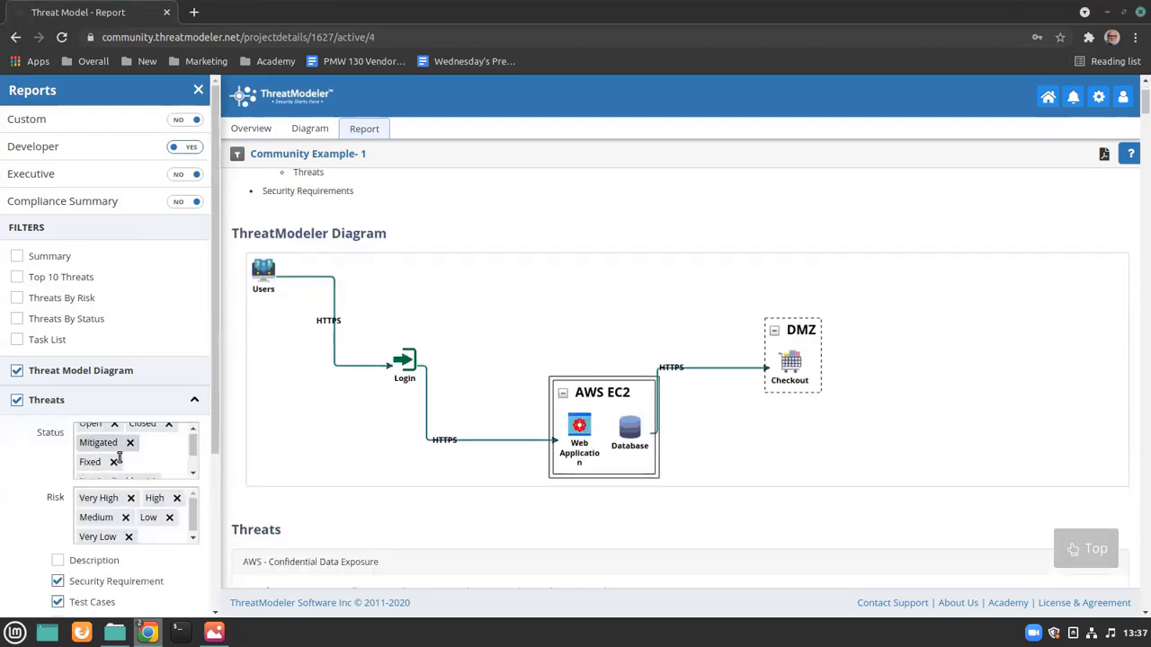
scroll(145, 501, down, 1)
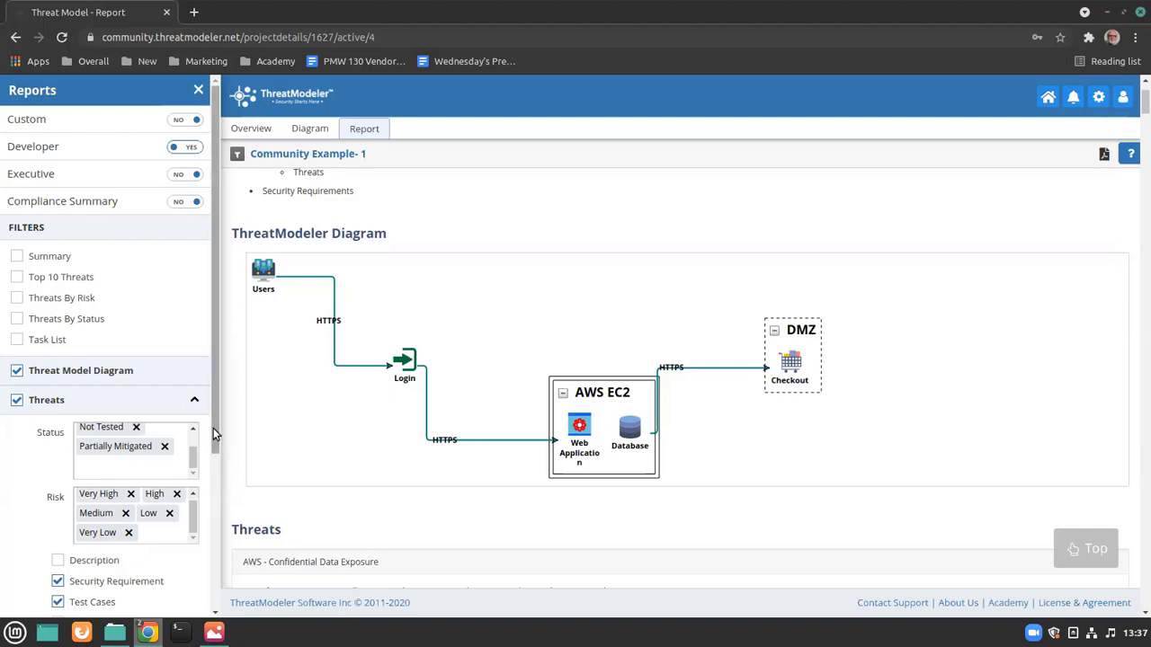
scroll(214, 428, down, 3)
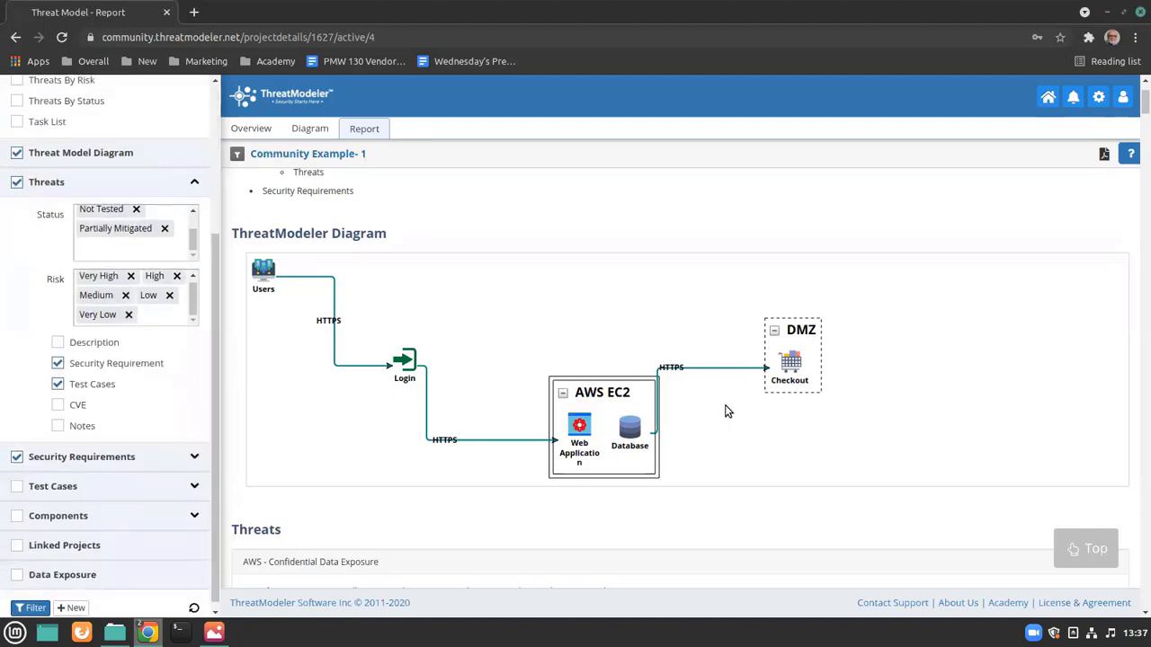
scroll(724, 405, down, 3)
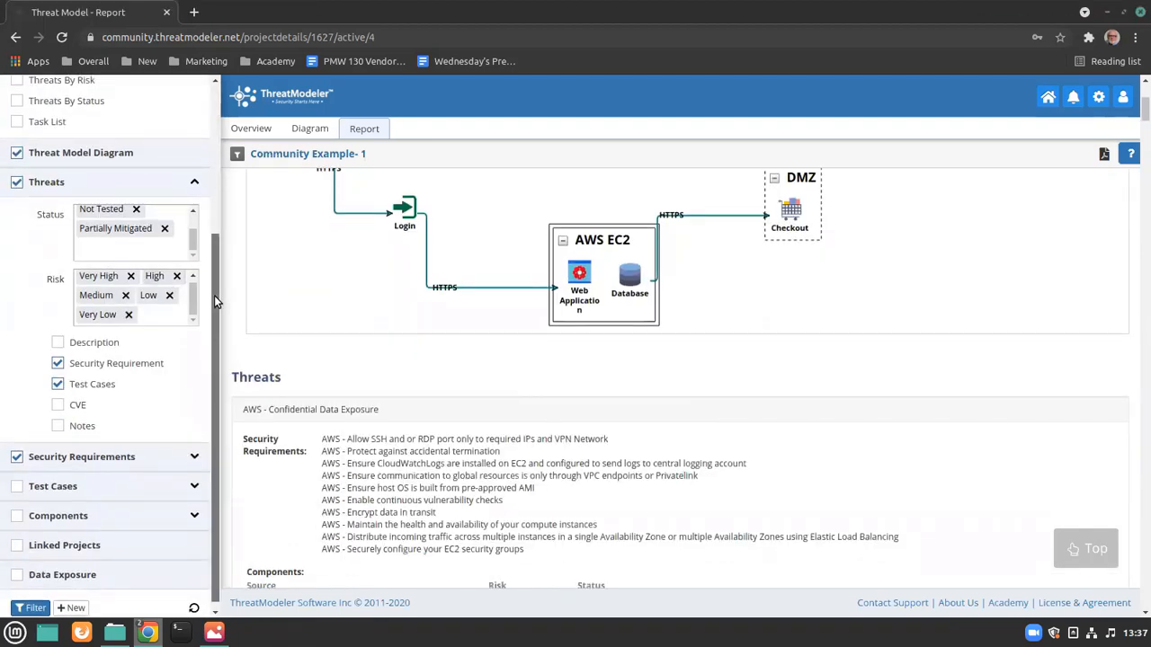
scroll(214, 295, up, 3)
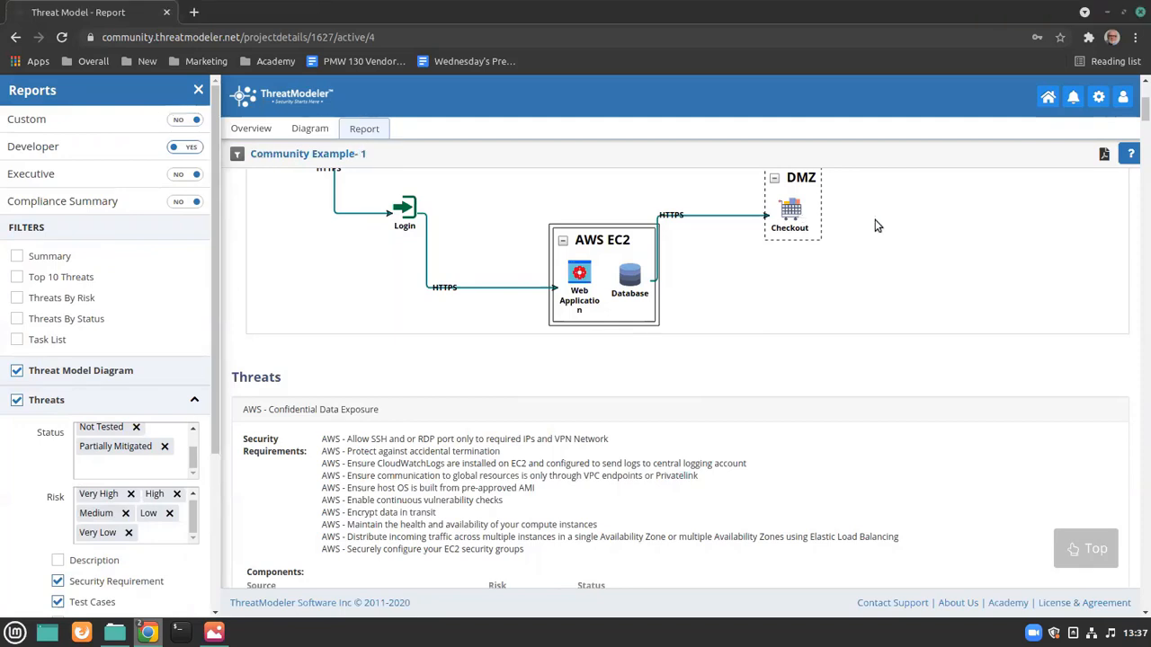
- Open the Compliance Dashboard and select SA-8 - Security Engineering Principles within the NIST 800-53 rev4 framework
click(1098, 101)
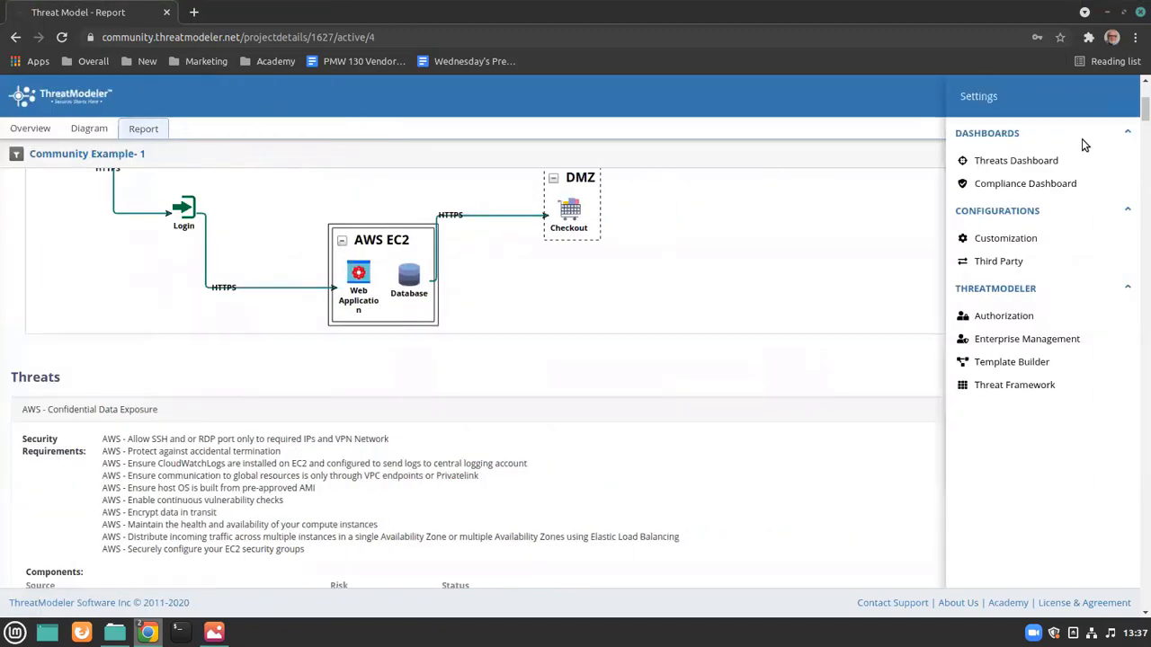
click(1051, 184)
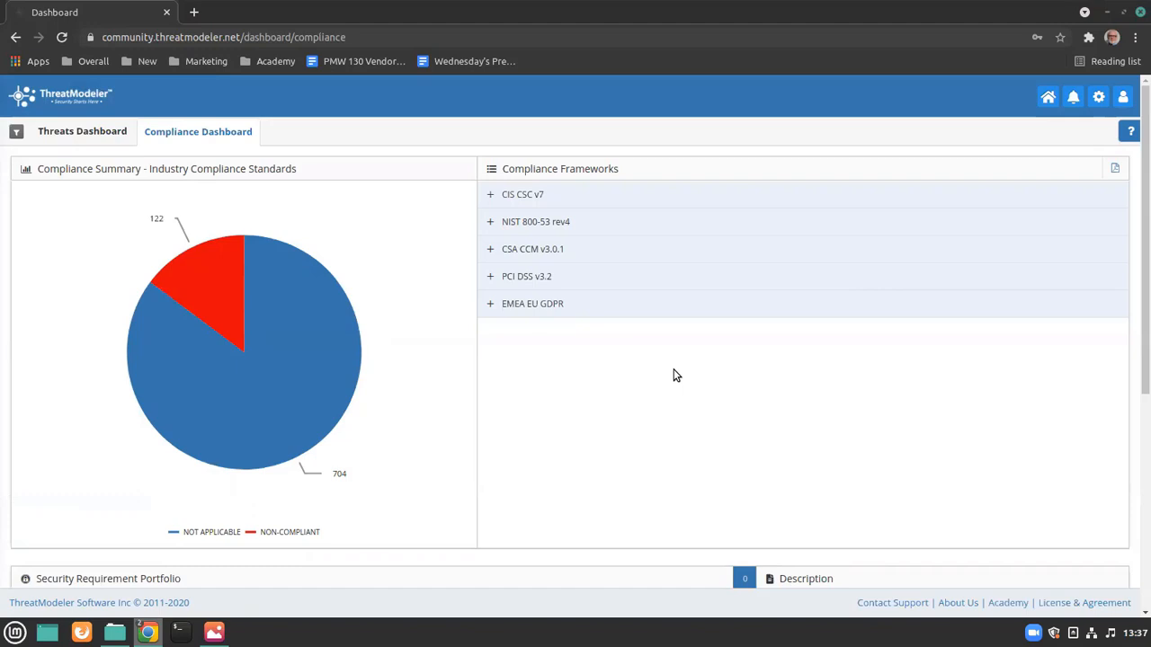
click(490, 225)
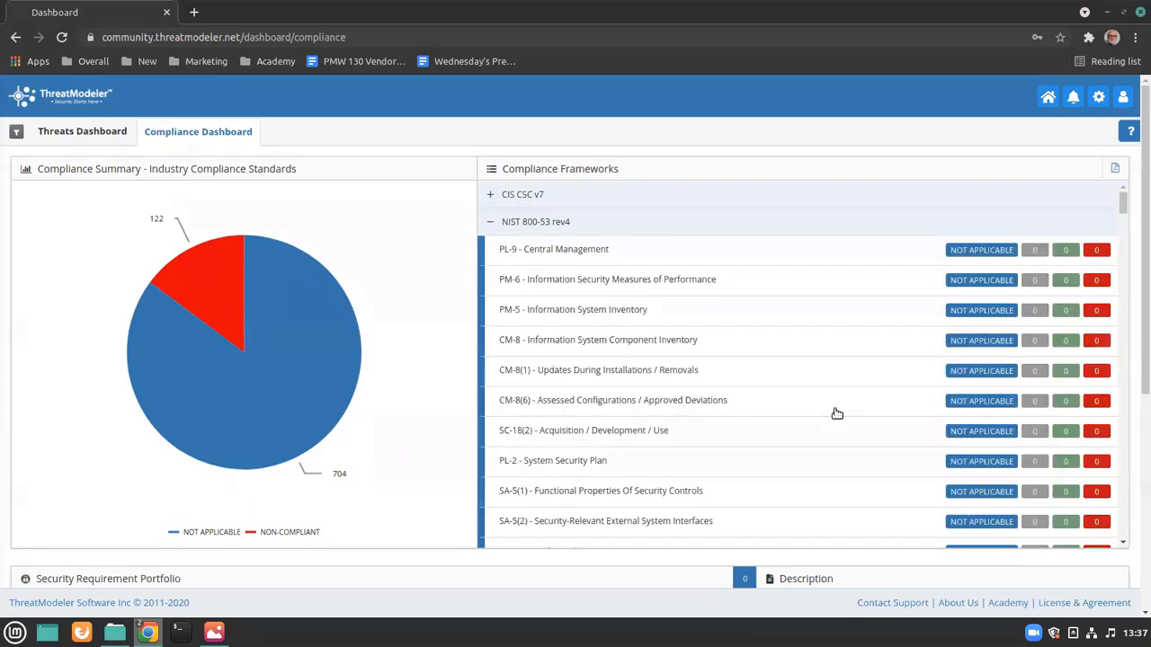
scroll(835, 413, down, 5)
scroll(835, 412, down, 10)
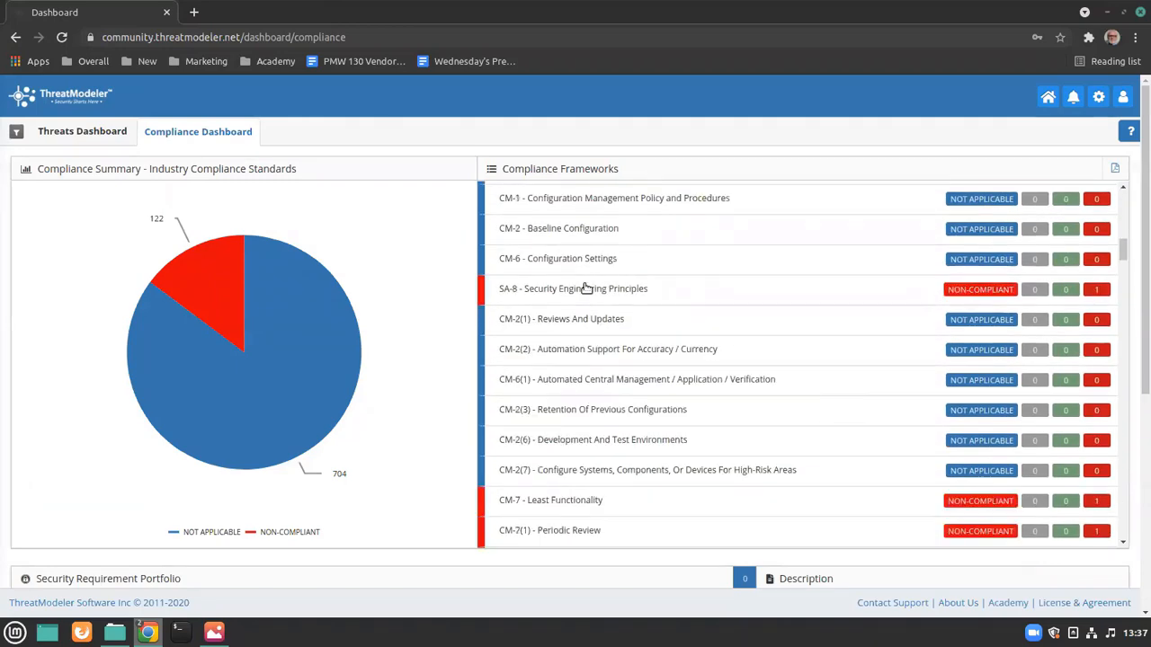
click(614, 290)
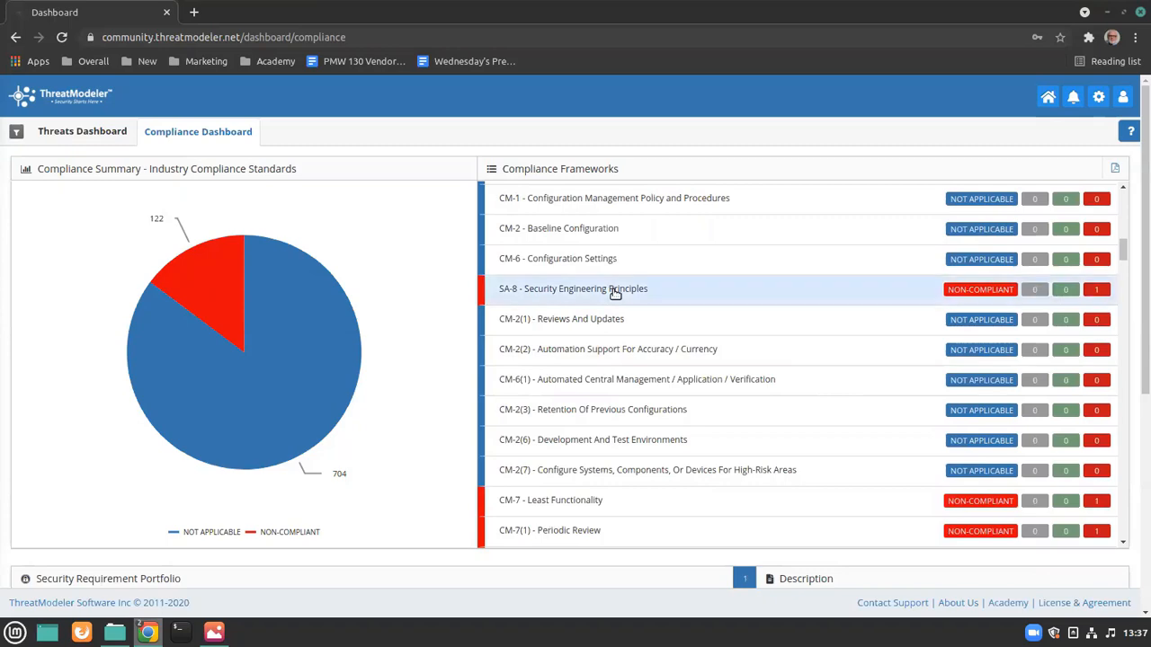
- Expand SQL injection prevention in the Security Requirement Portfolio, select Community Example and read the requirement's description
scroll(563, 382, down, 4)
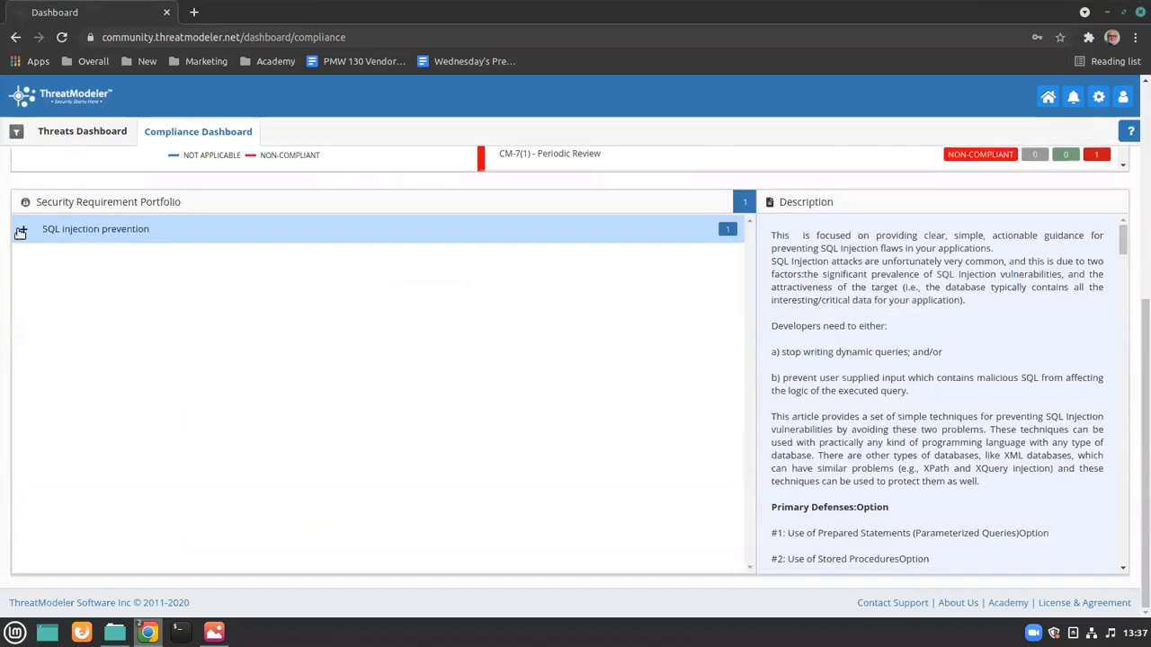
click(24, 228)
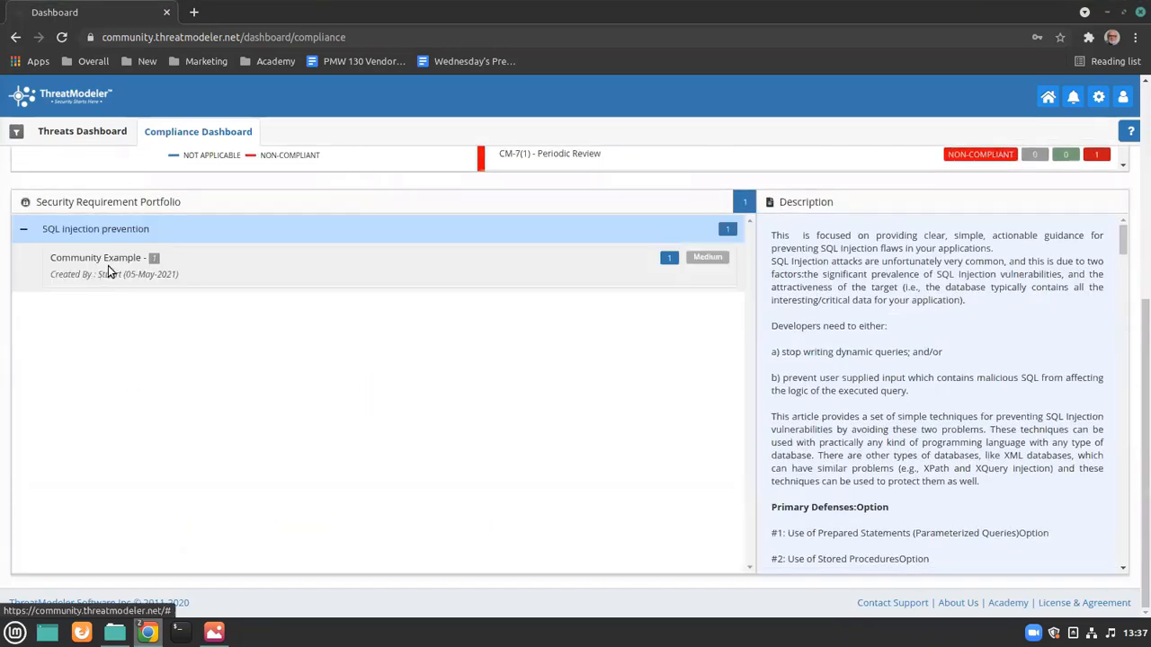
click(108, 265)
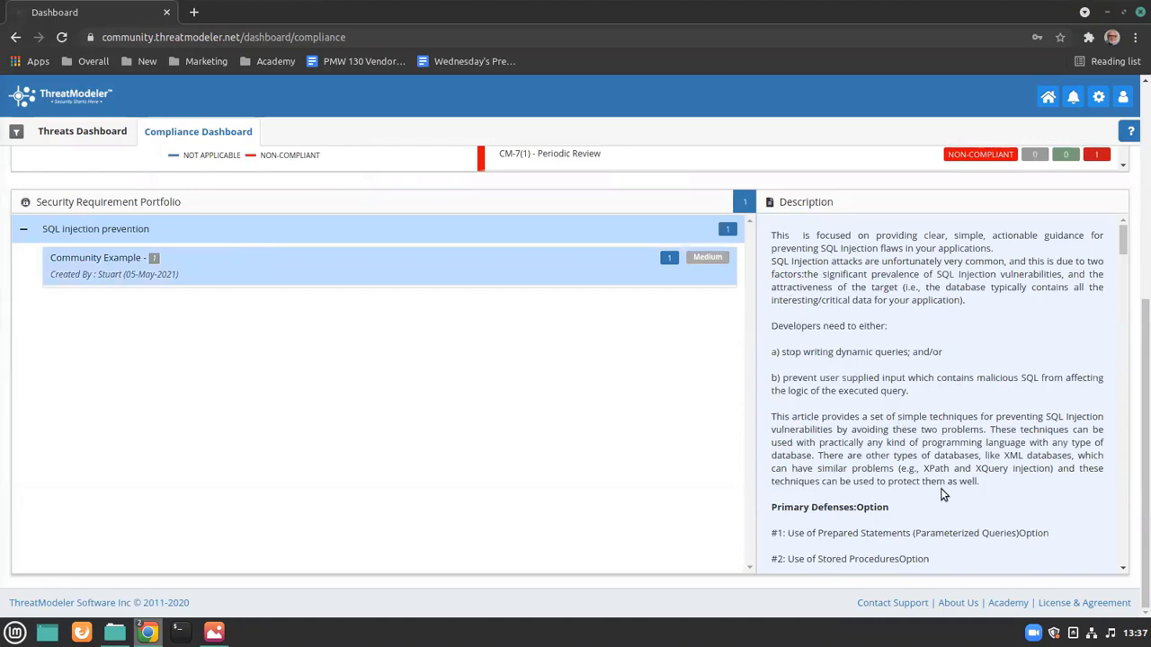
scroll(942, 495, down, 3)
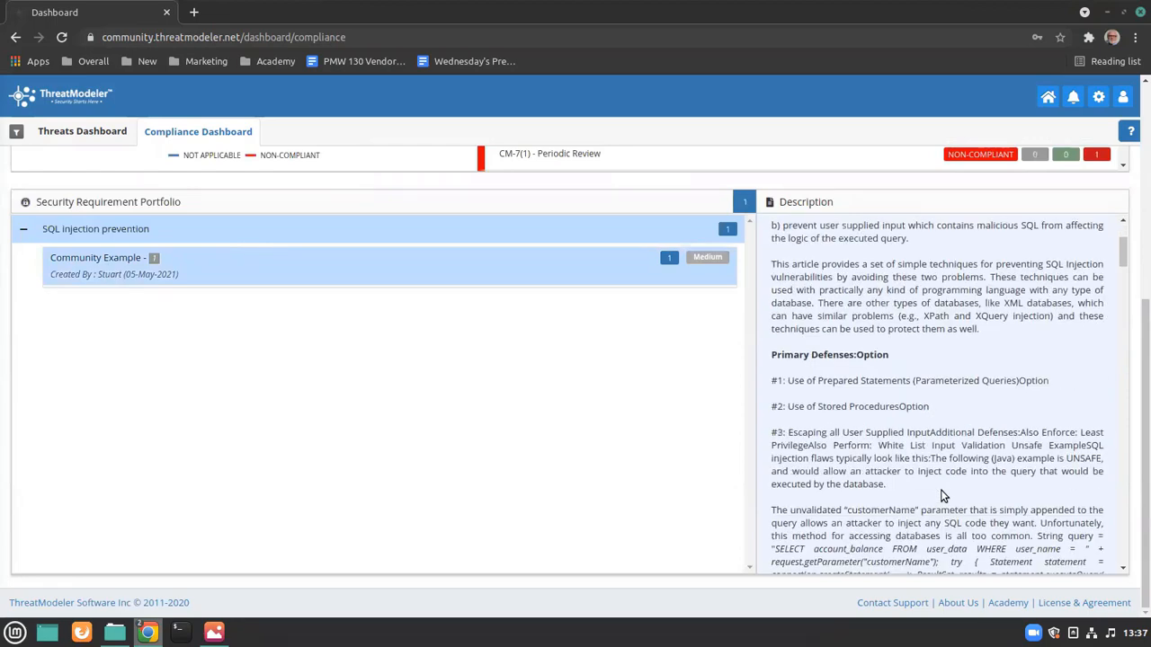
scroll(942, 494, up, 3)
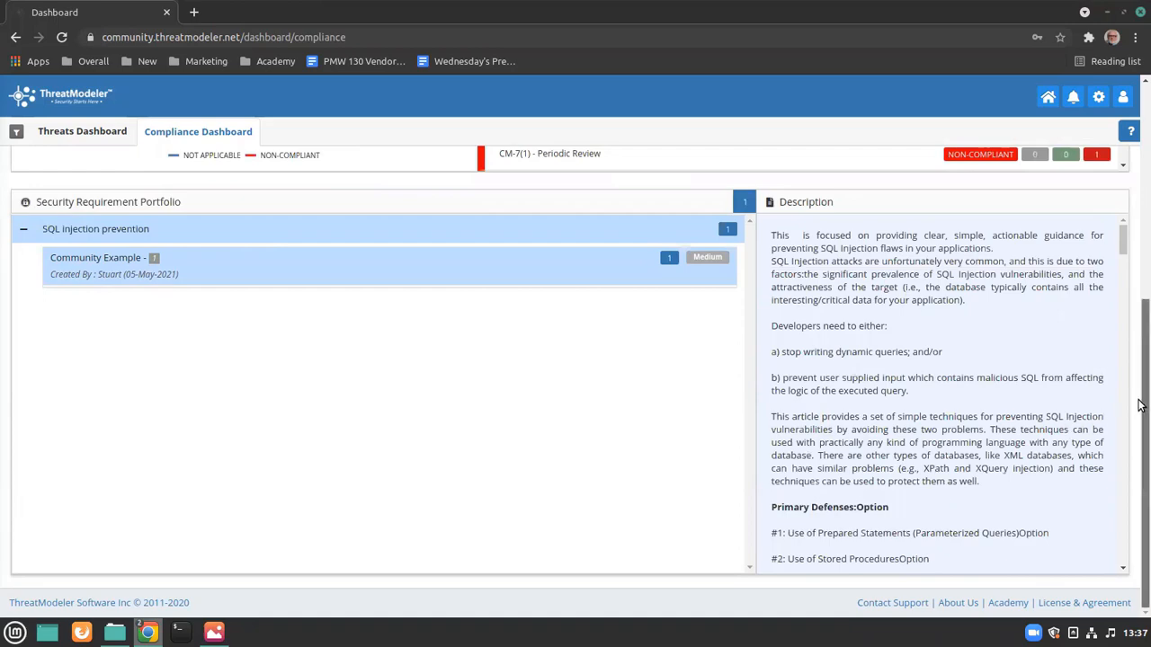
scroll(1137, 340, up, 2)
scroll(1122, 313, up, 3)
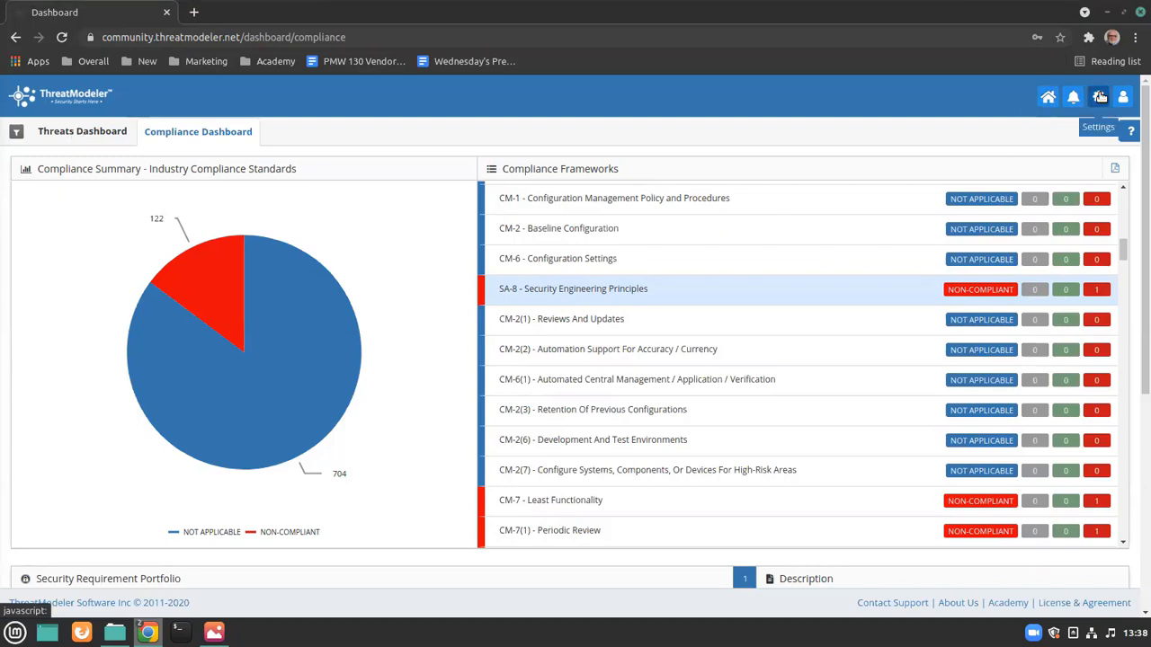
- Open the Threats Dashboard and review the threat trends, traceability matrix, Top 10 Threats and Threats by Risk
click(1100, 97)
click(1039, 156)
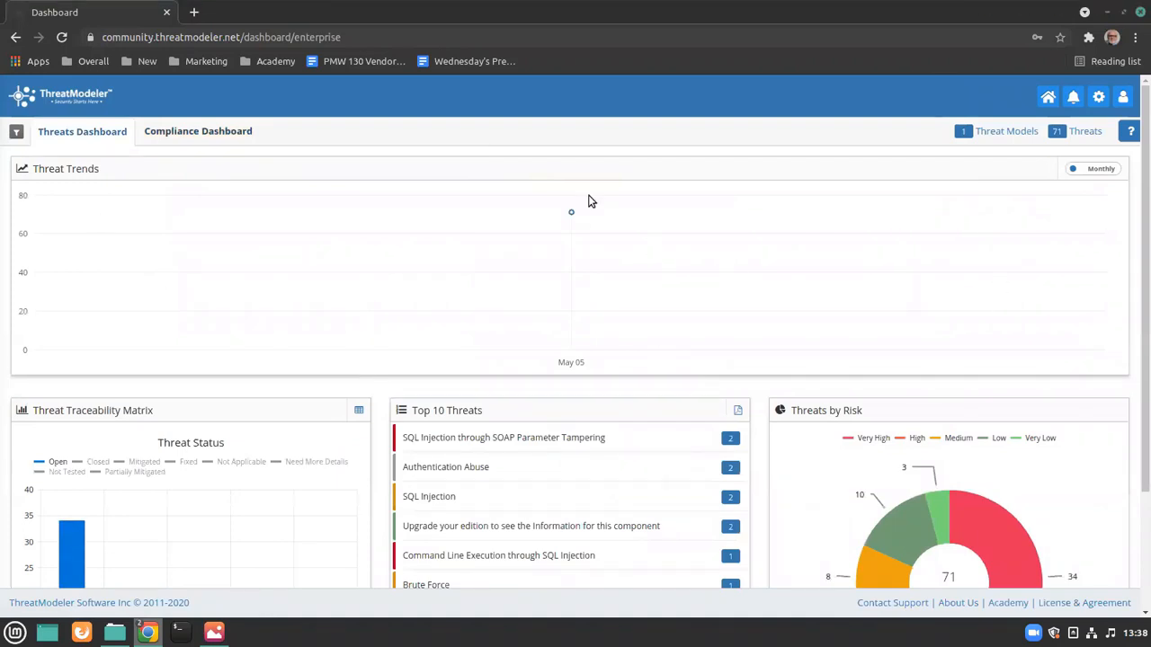
scroll(771, 291, down, 2)
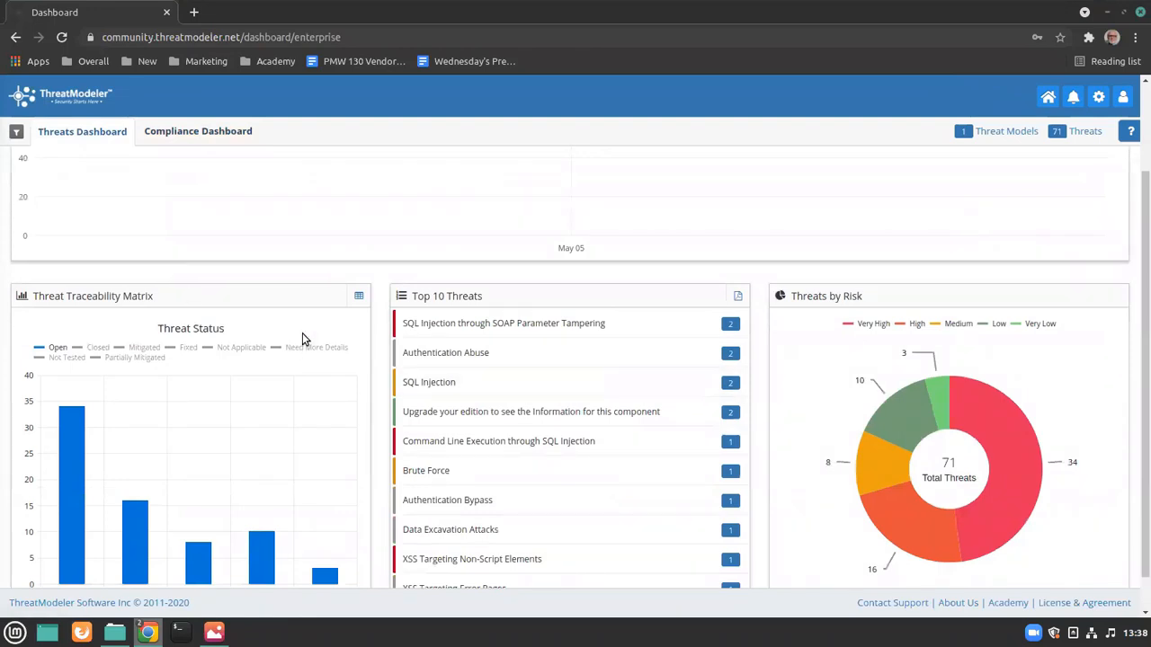
scroll(450, 333, down, 1)
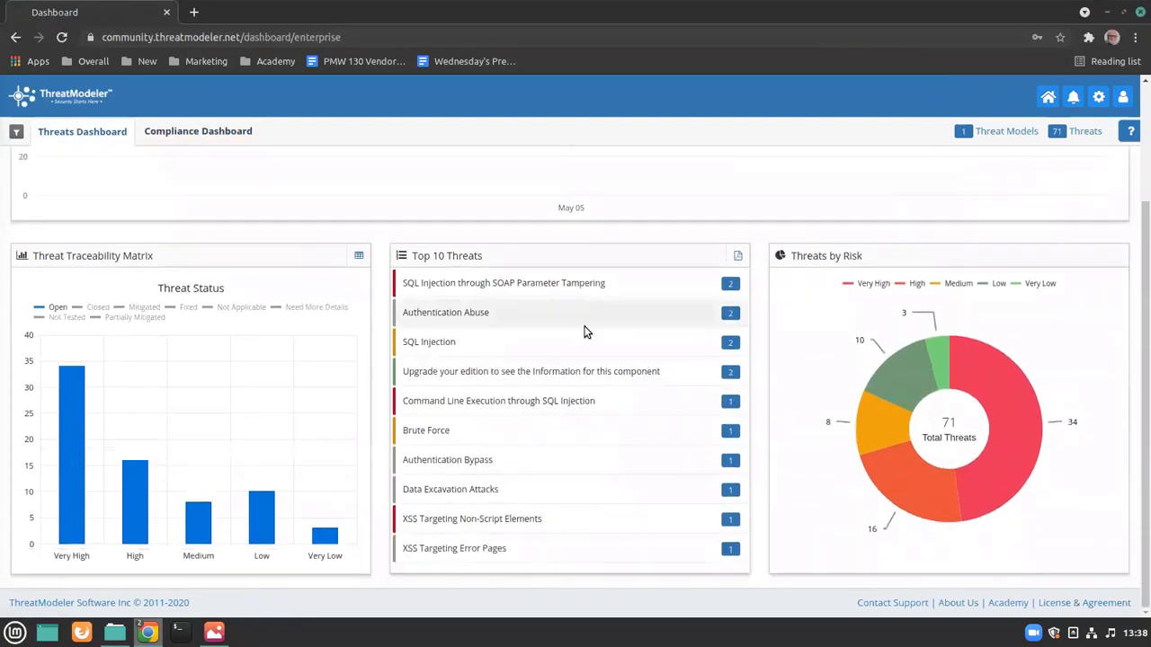
- Hide the Low and Very Low categories in the Threats by Risk chart
click(993, 283)
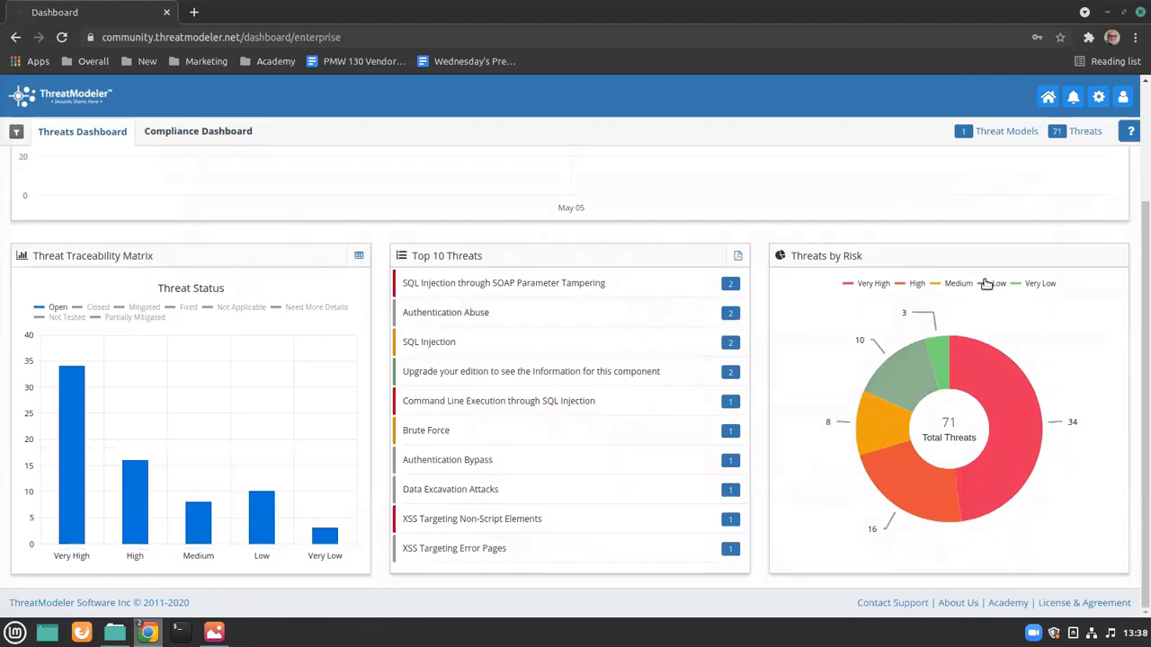
click(1025, 283)
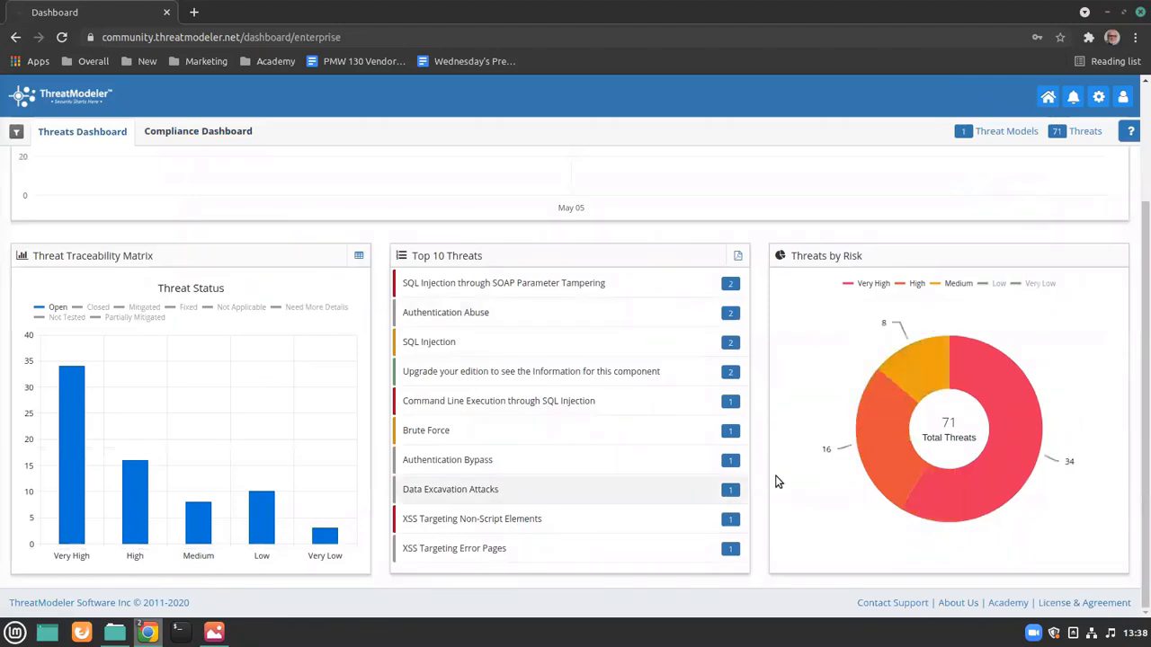
scroll(814, 464, up, 2)
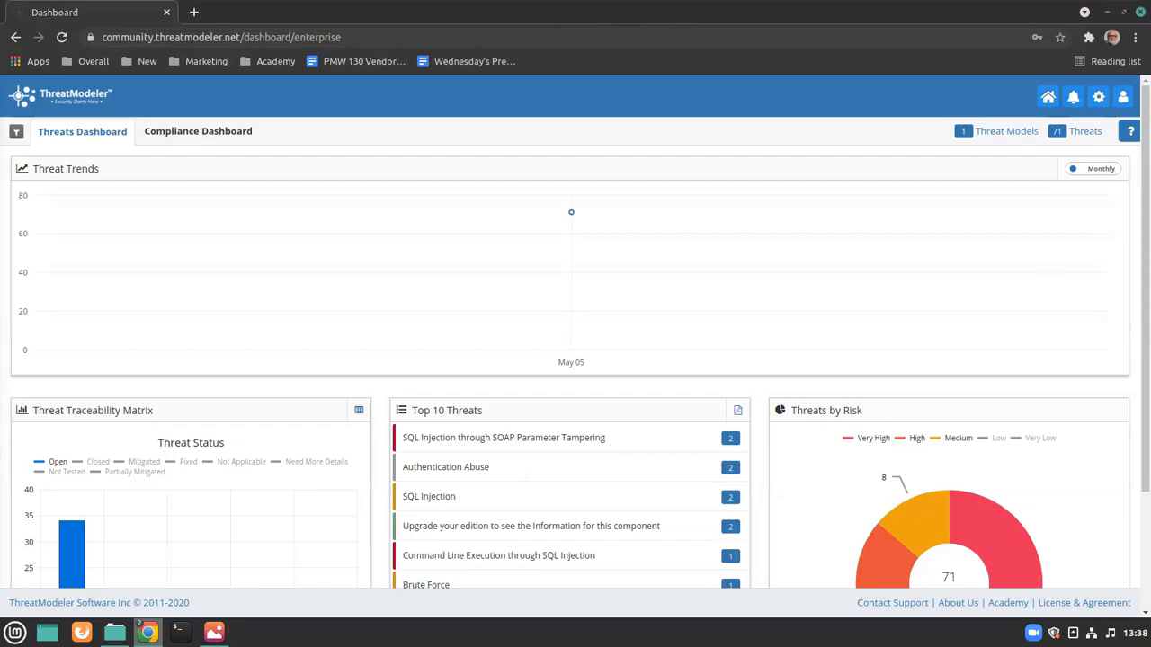
click(1098, 98)
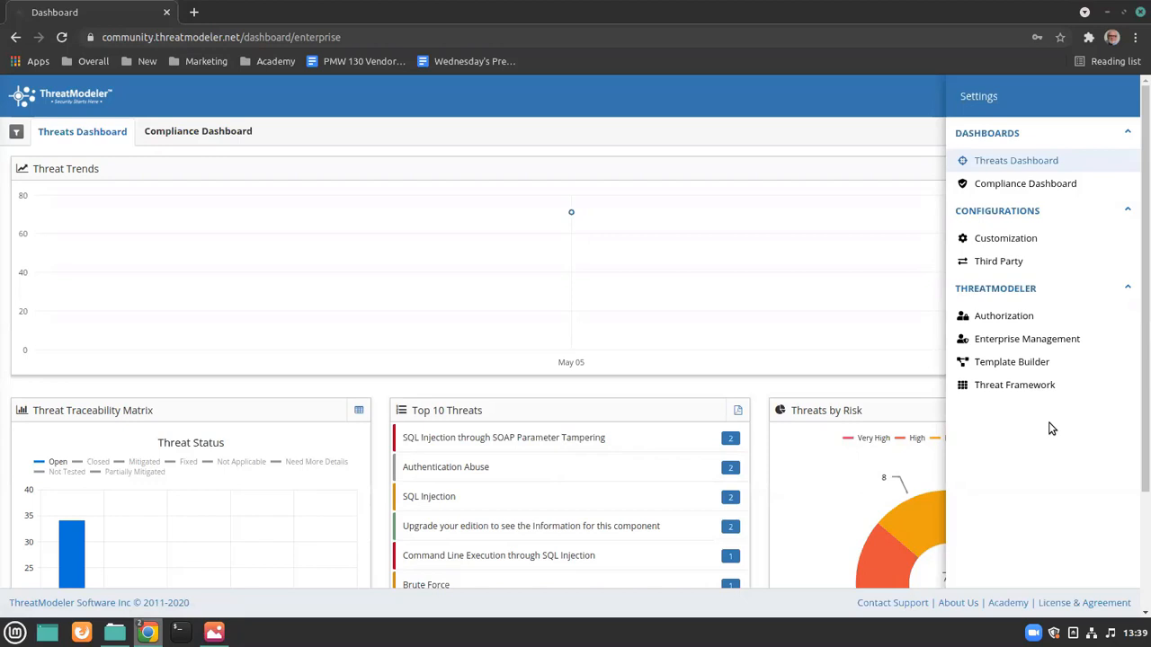
click(762, 392)
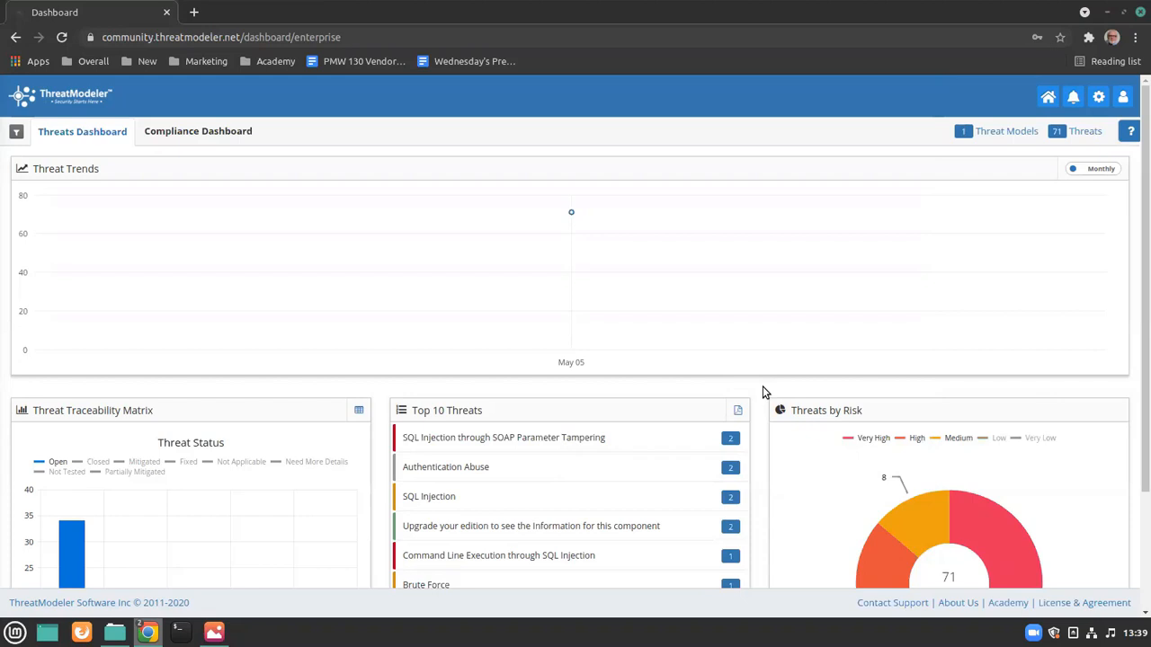
- Reopen the Community Example diagram from the threat model list and view the Checkout component's general properties and threats
click(1048, 96)
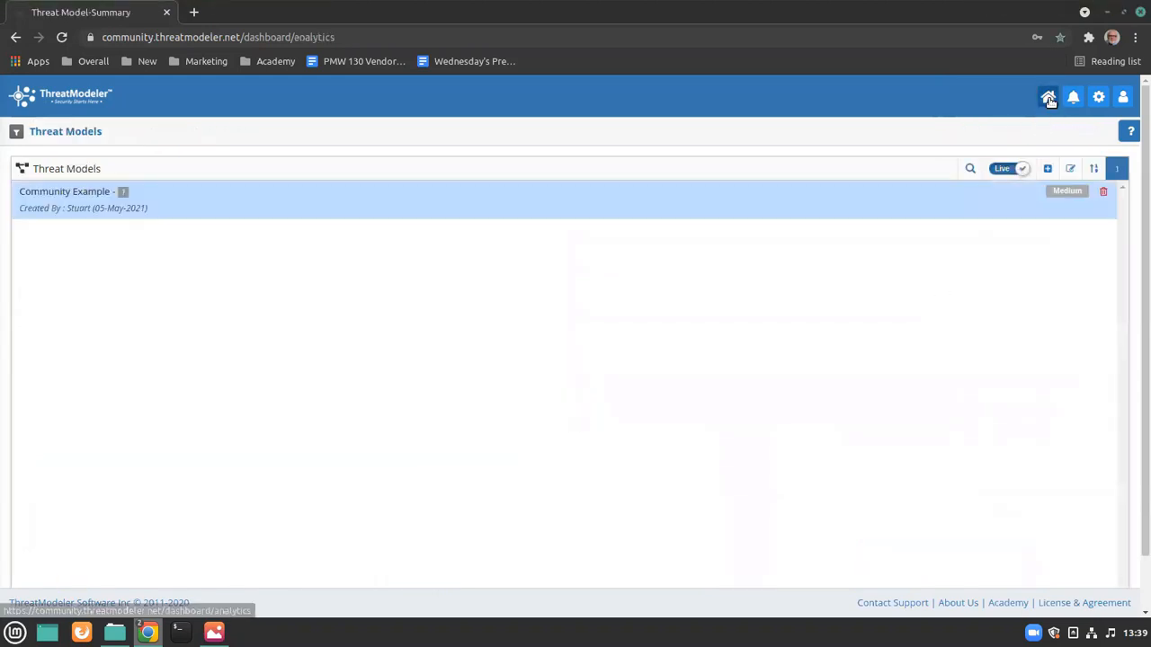
click(232, 203)
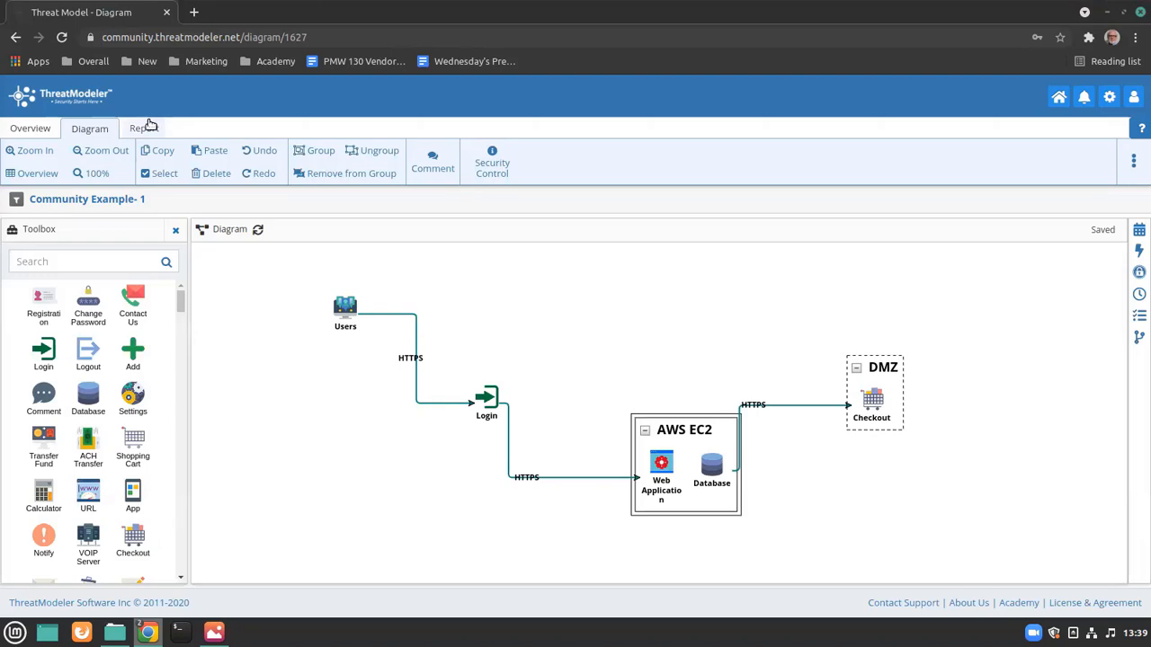
click(873, 407)
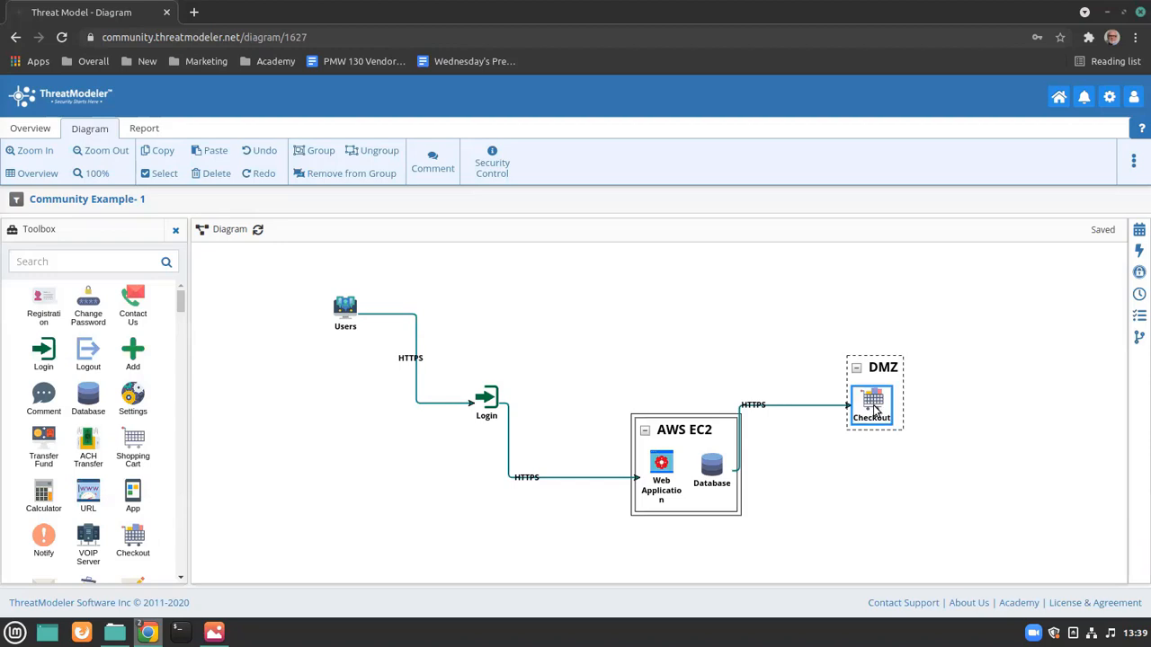
click(1139, 231)
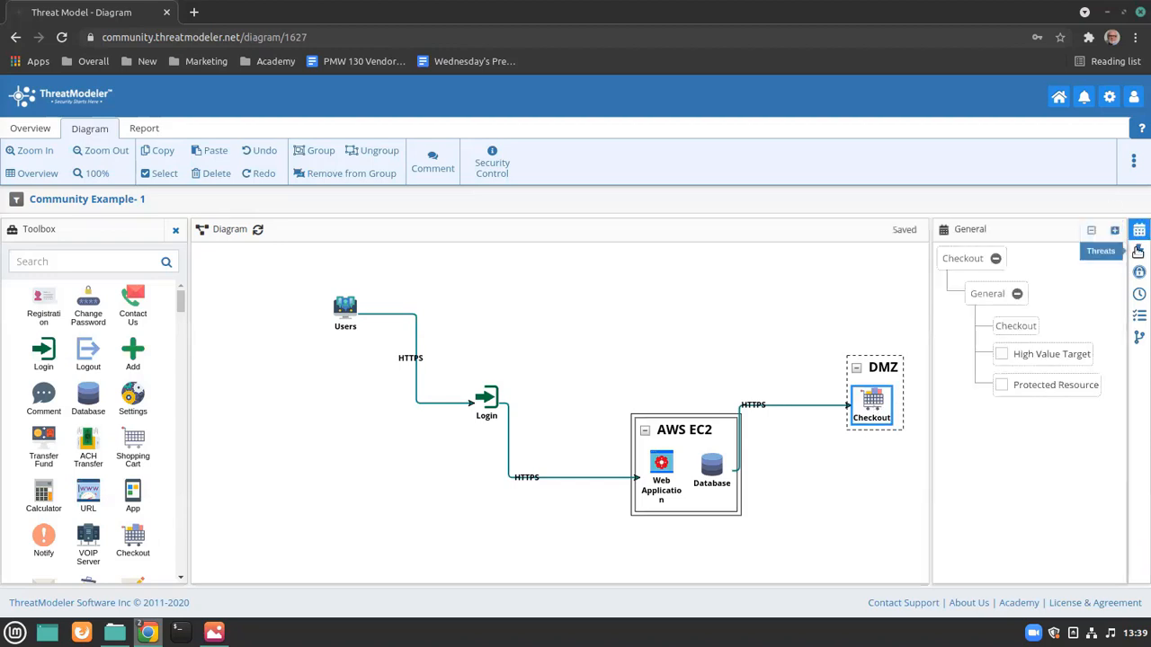
click(1138, 251)
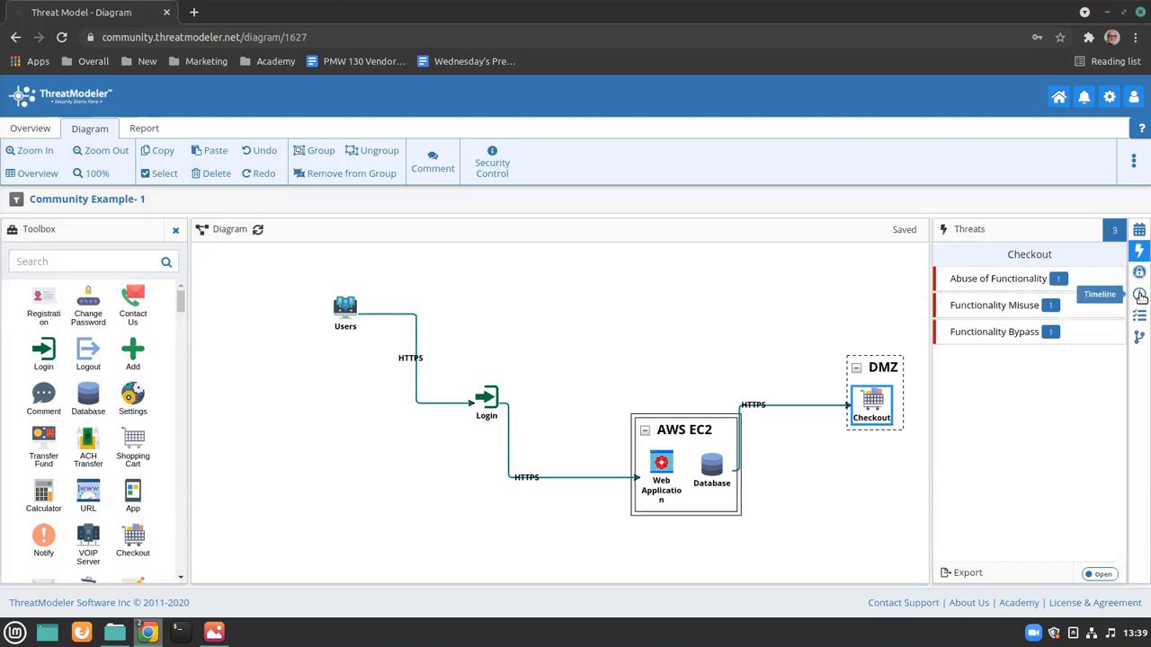
click(858, 534)
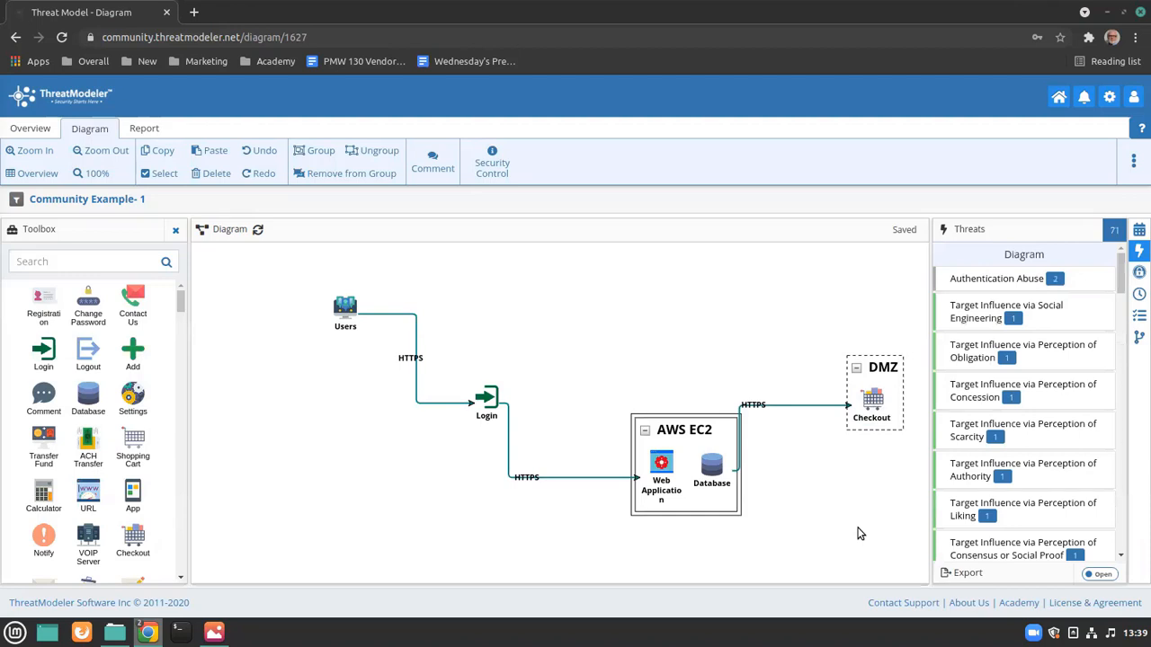